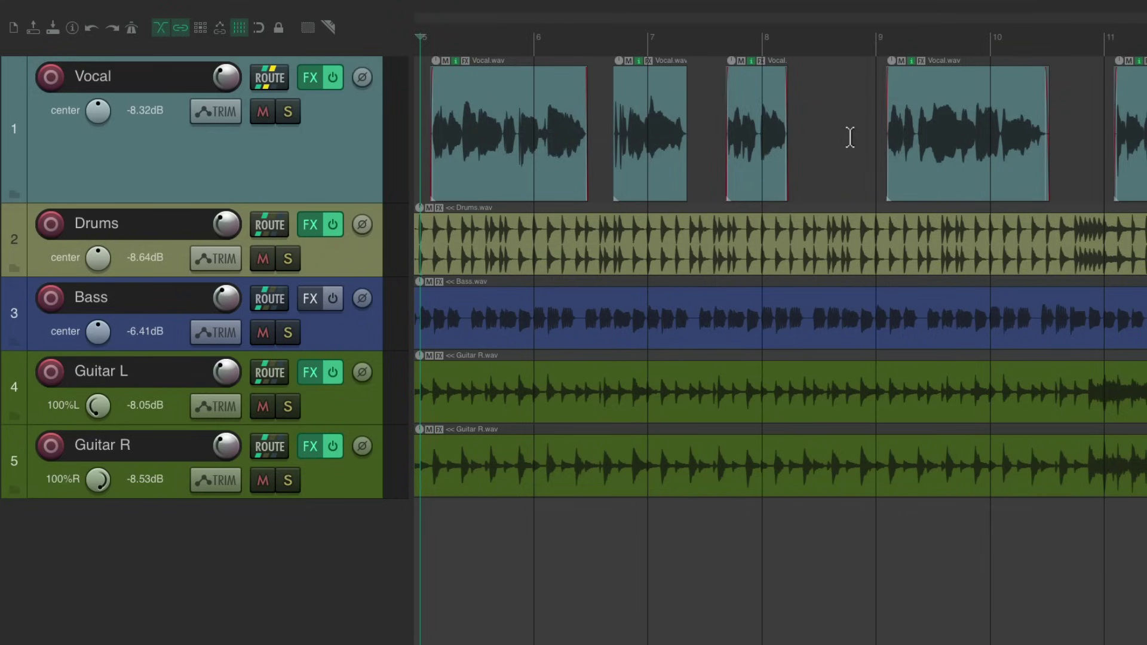
- Listen to the mix, then insert a new track named 'Delay' below Vocal
key("space")
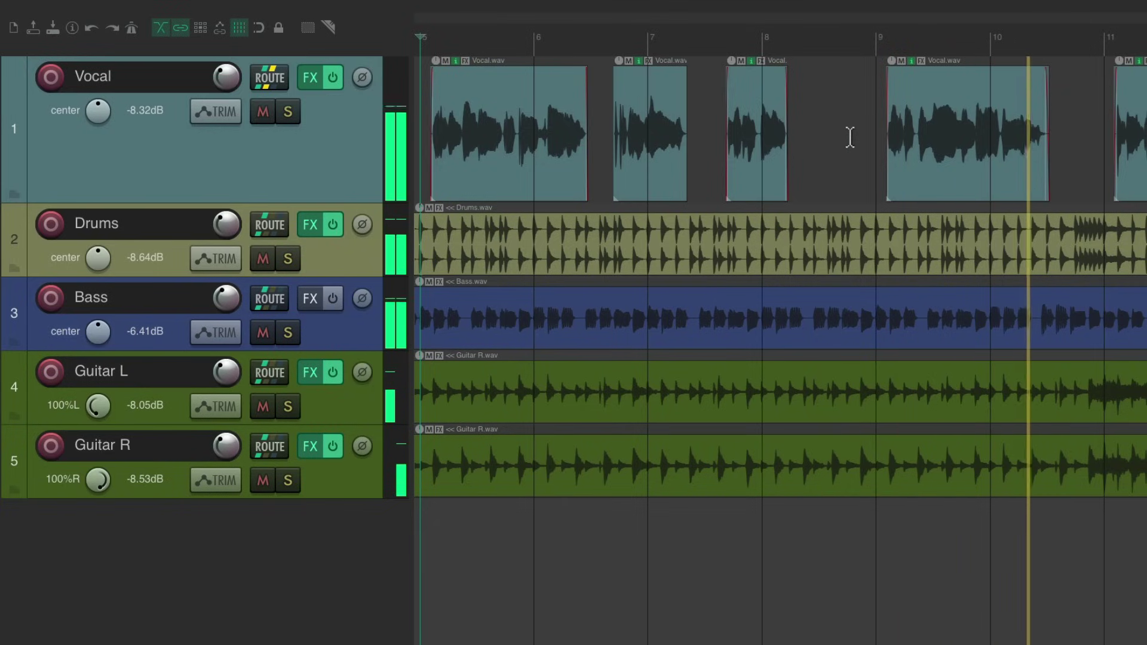
key("space")
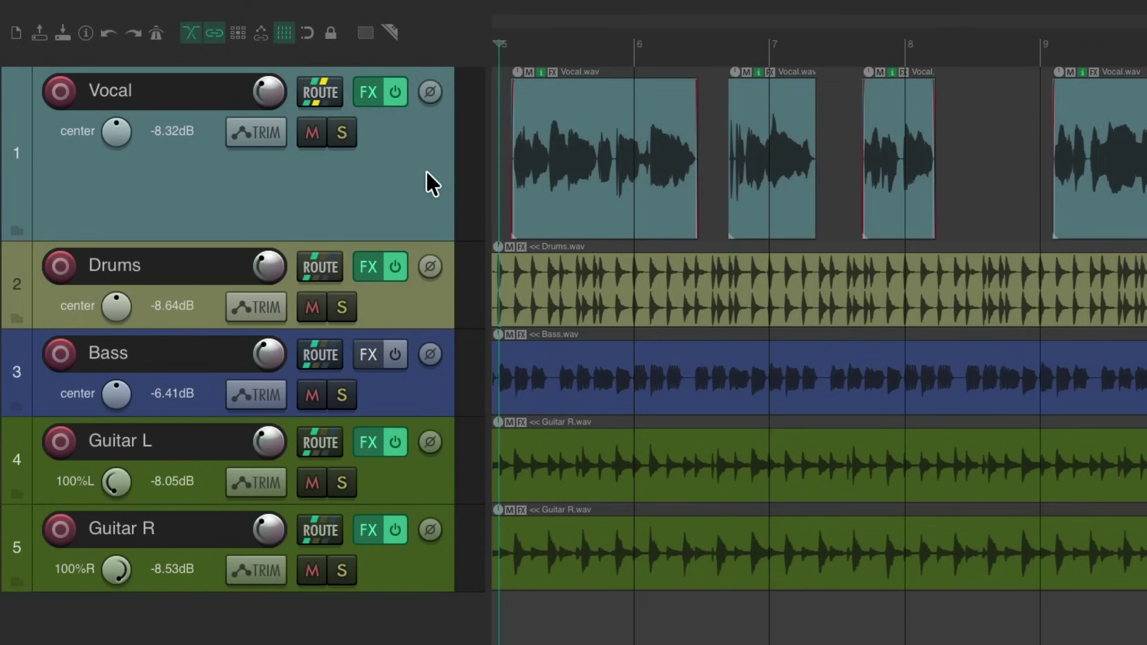
right_click(409, 170)
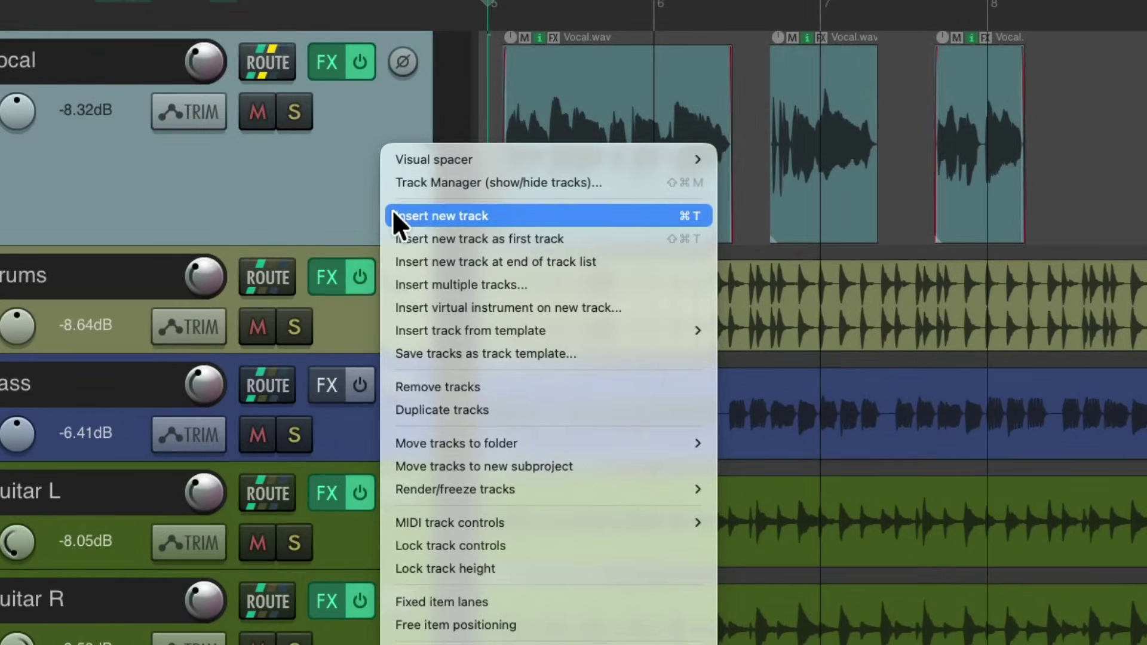
left_click(396, 216)
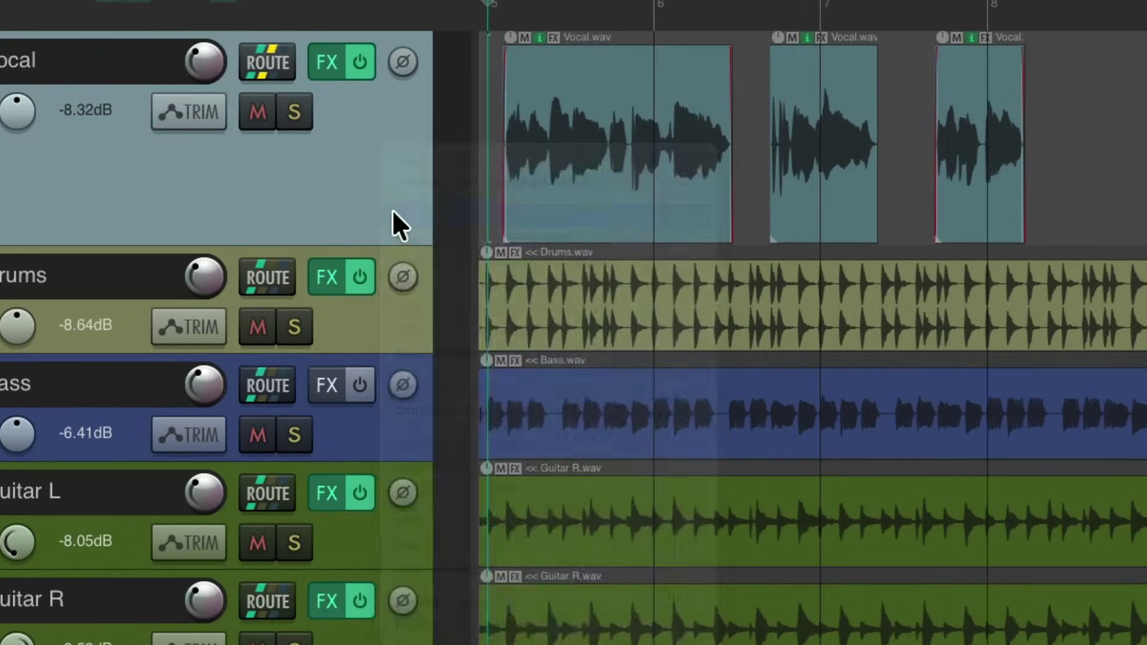
double_click(227, 266)
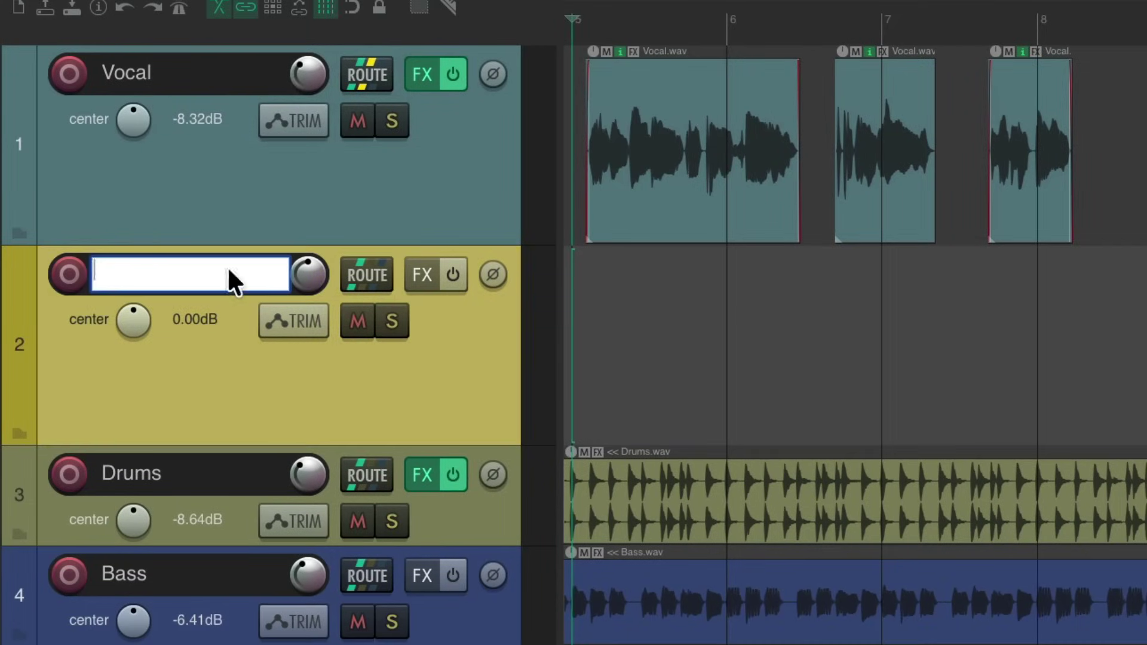
type("Delay")
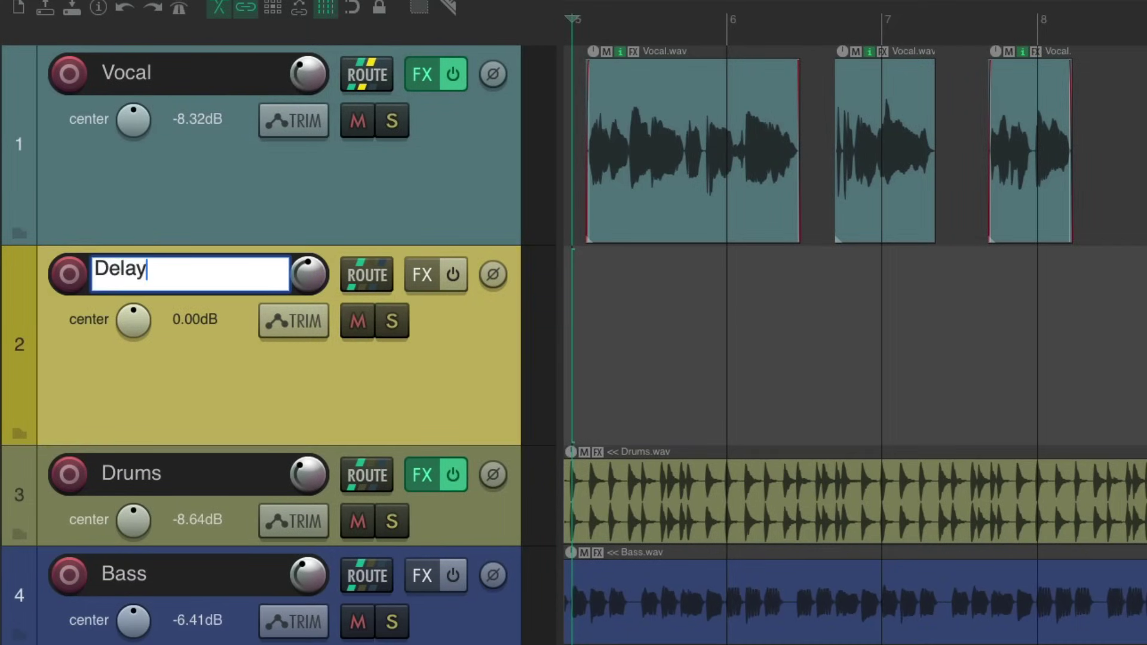
key("Return")
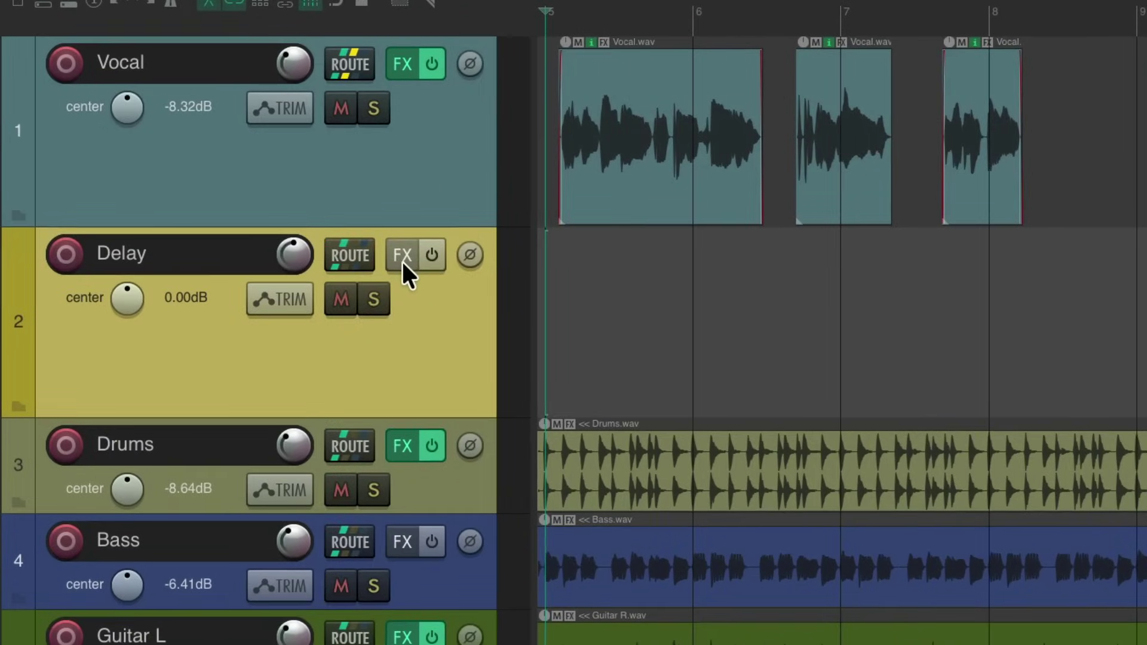
- Add ReaDelay to the Delay track's FX chain
left_click(400, 260)
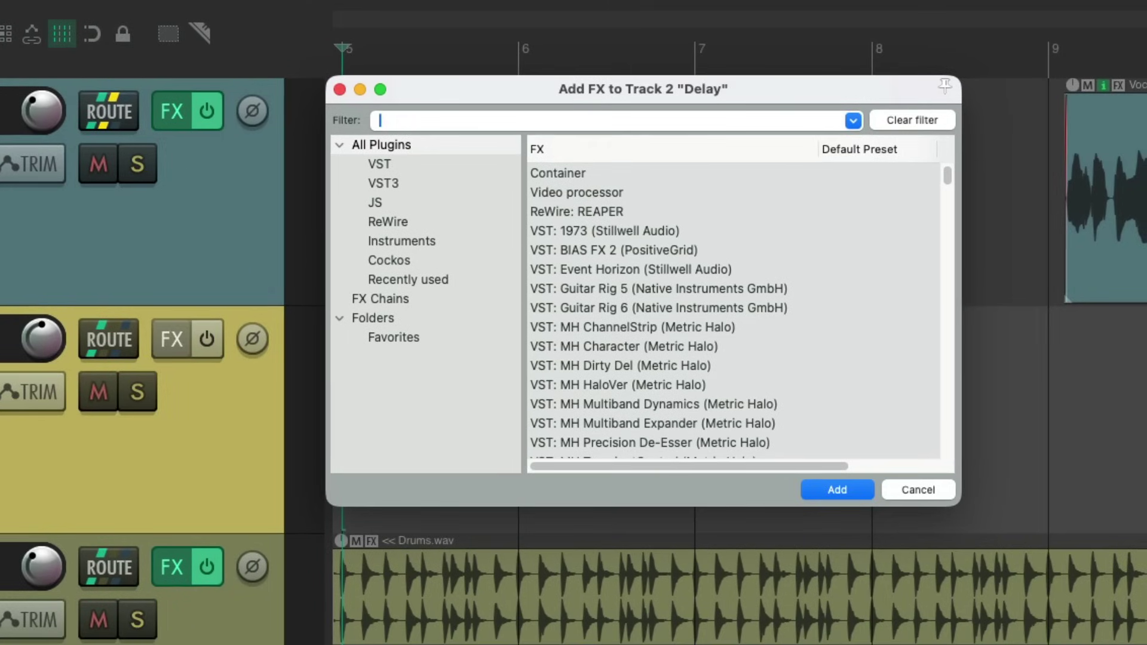
type("delay")
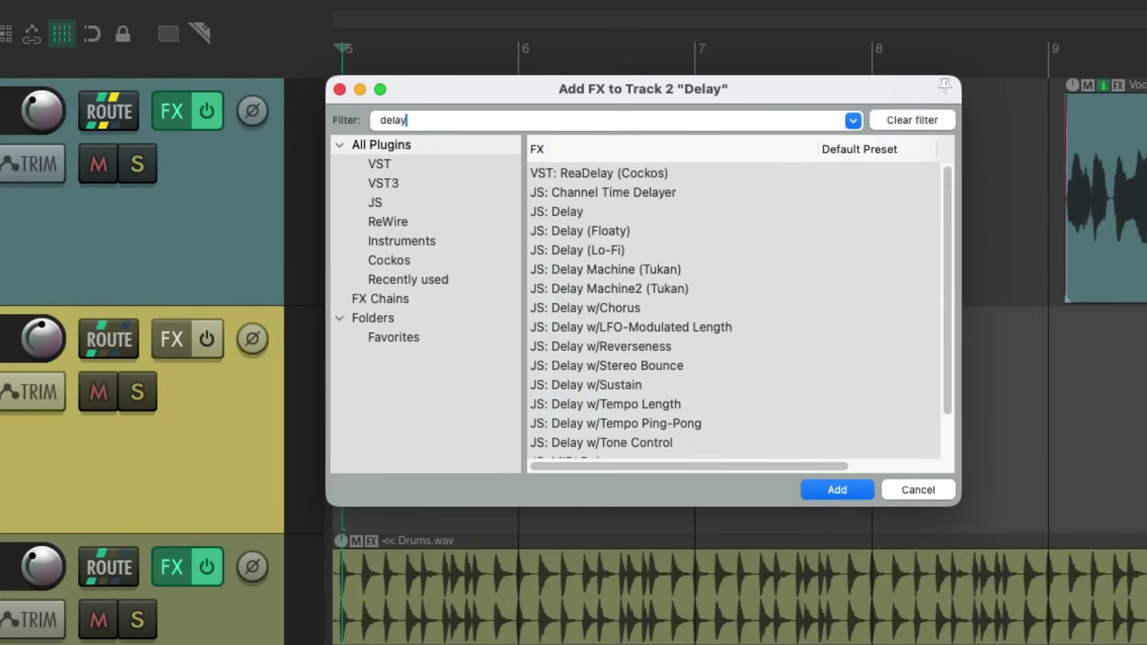
left_click(606, 171)
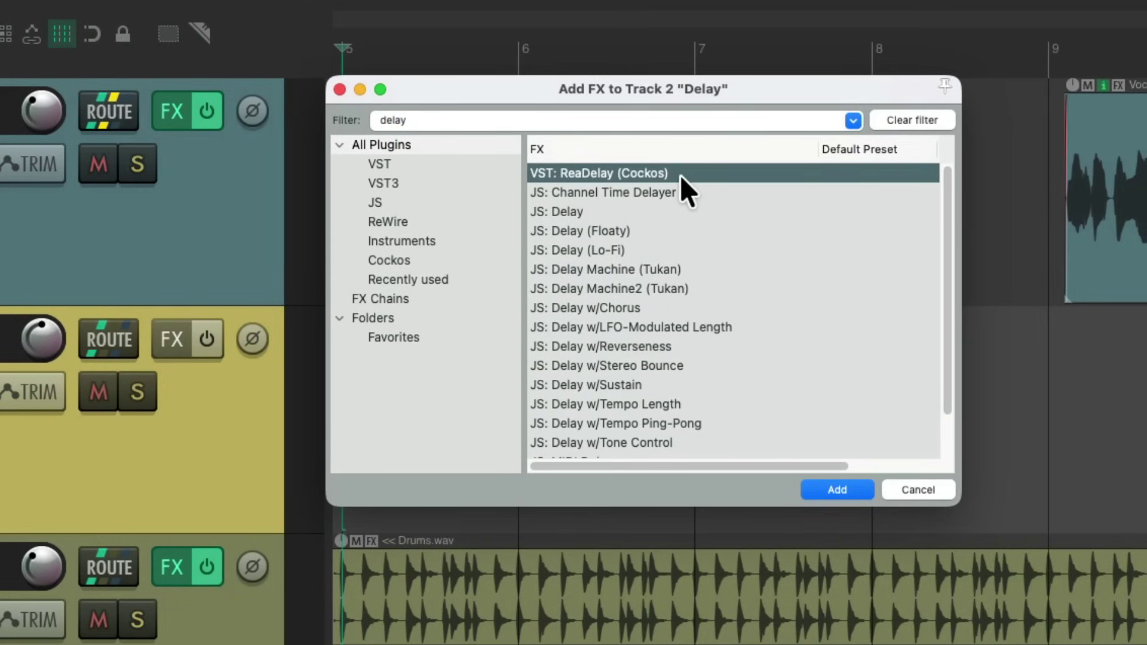
double_click(680, 174)
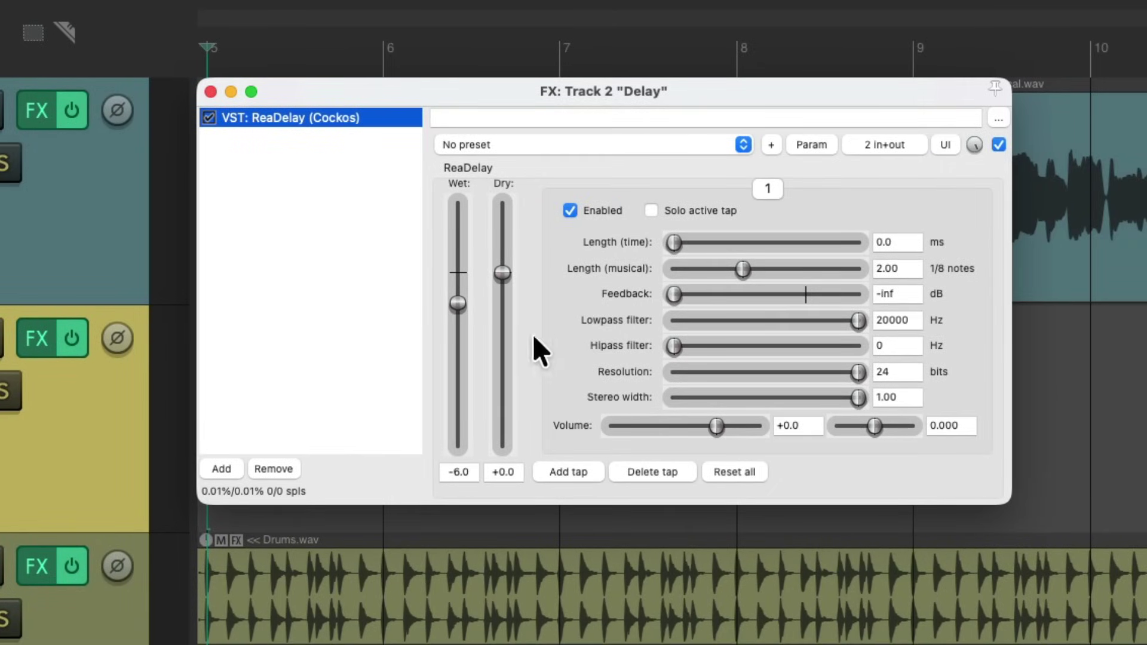
- Set ReaDelay to dry -inf, wet 0 dB and feedback -4.2 dB, then search plugins for 'pan'
left_click_drag(503, 274, 514, 486)
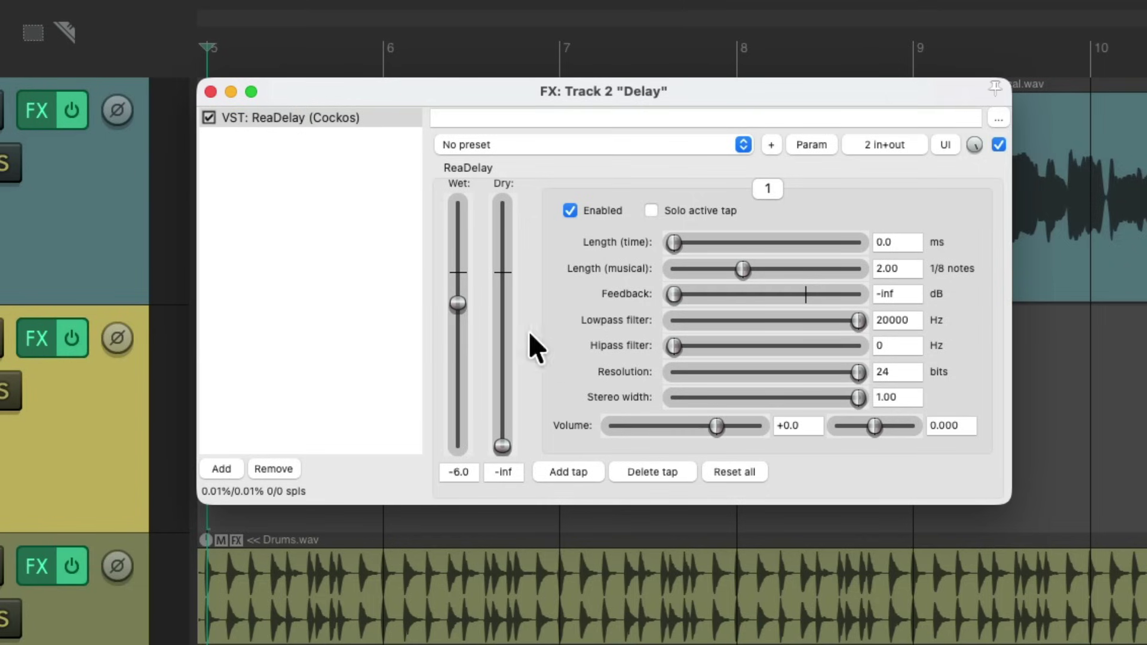
double_click(457, 304)
left_click_drag(672, 299, 789, 305)
double_click(312, 220)
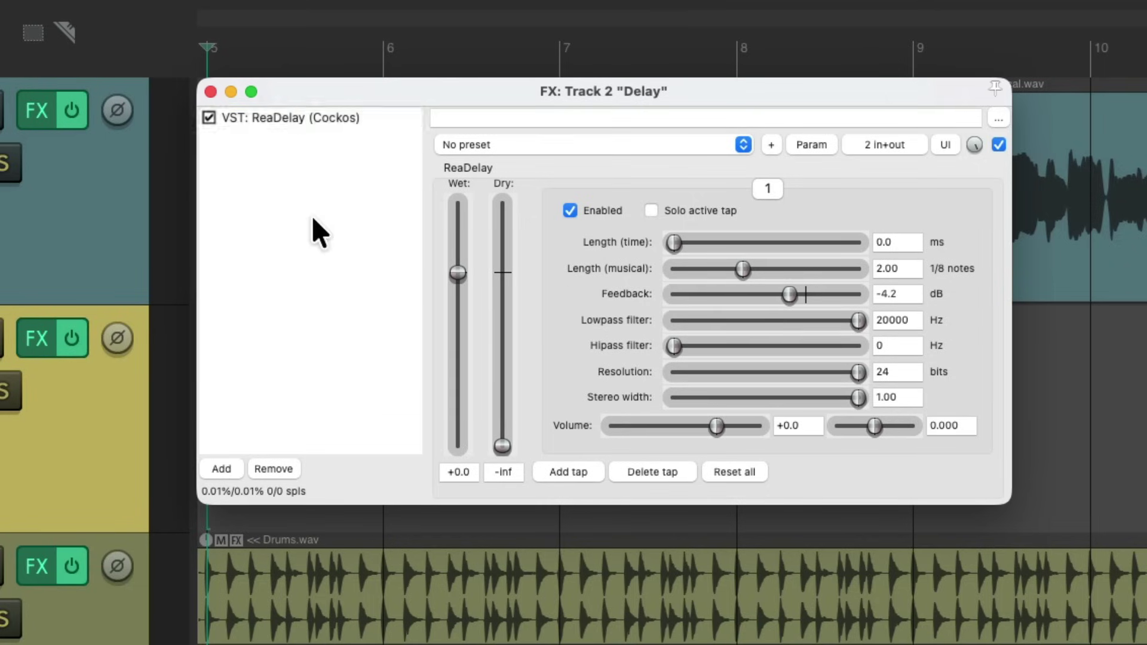
type("pan")
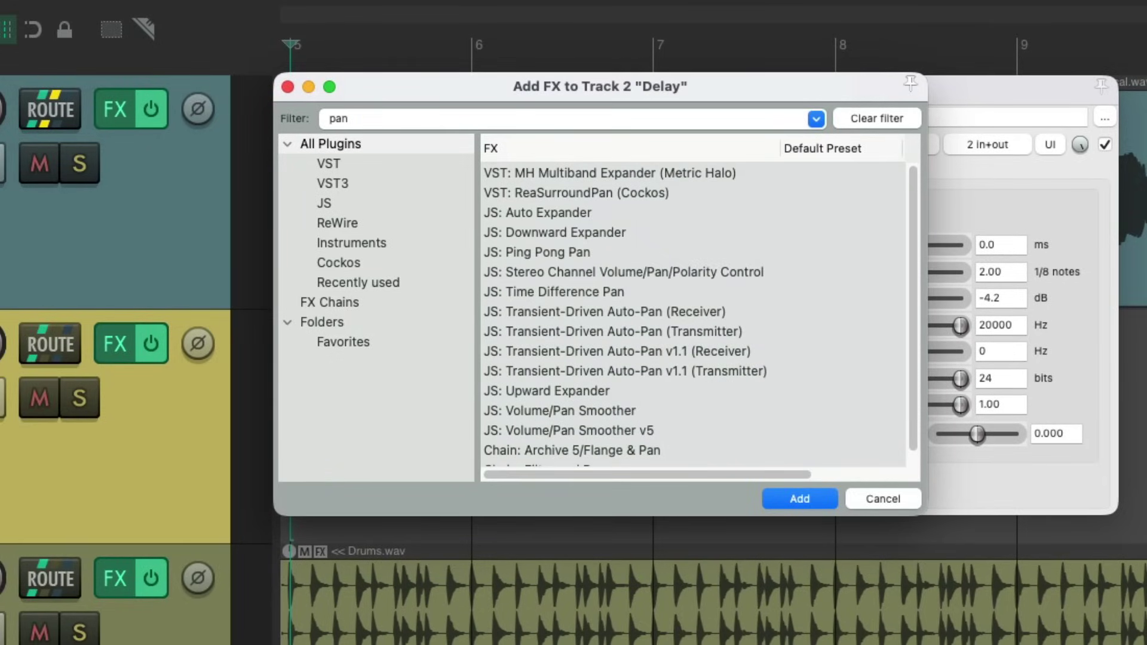
- Add JS: Ping Pong Pan after ReaDelay at 100% width and 0.3 Hz, then close the chain
left_click(612, 252)
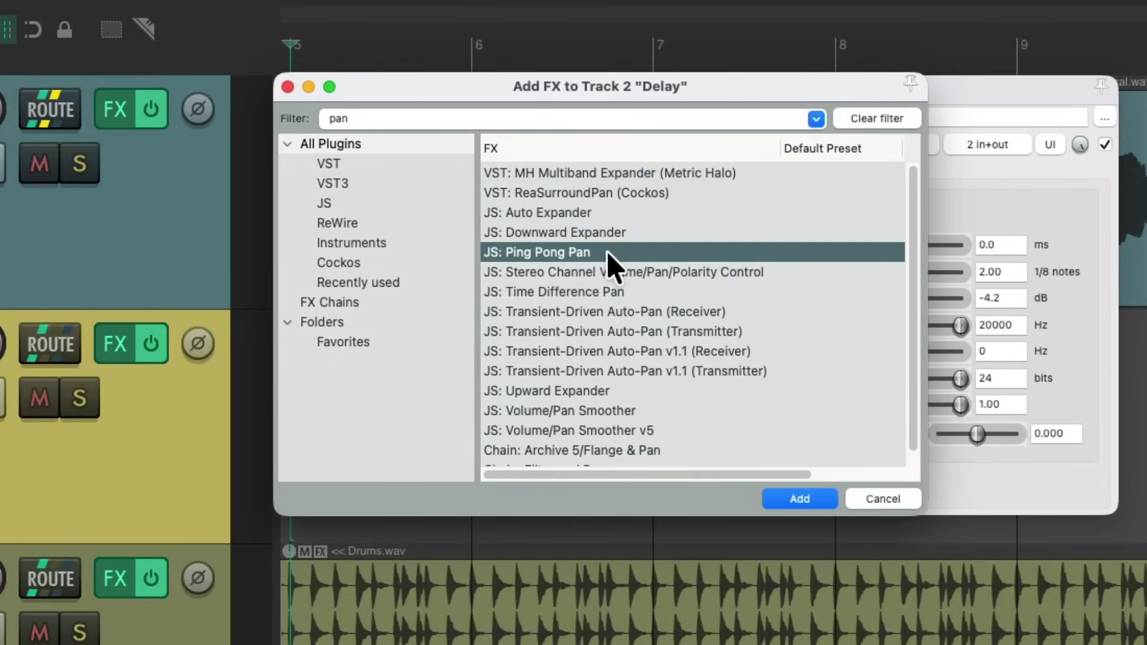
double_click(607, 252)
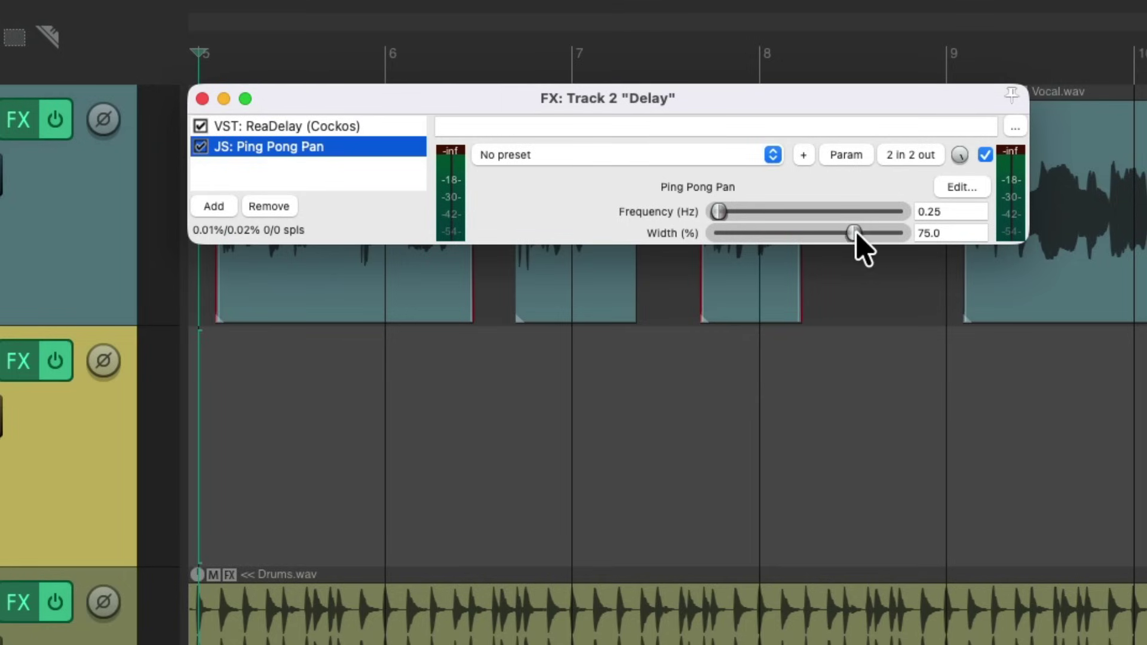
left_click_drag(854, 233, 958, 236)
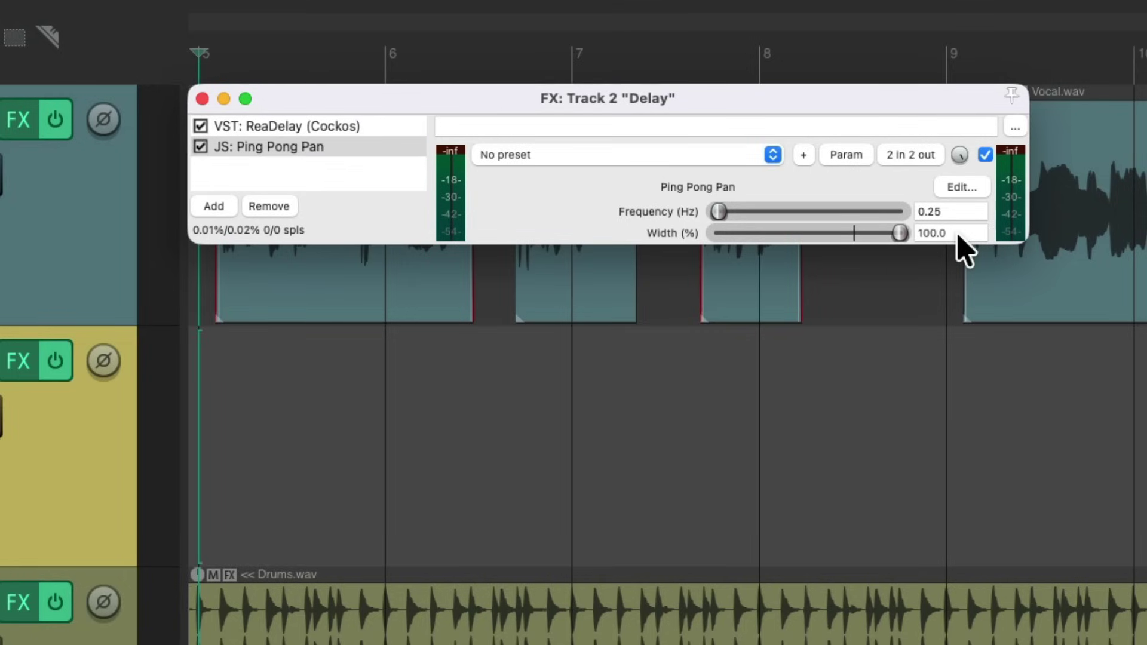
left_click_drag(722, 221, 727, 222)
left_click(202, 98)
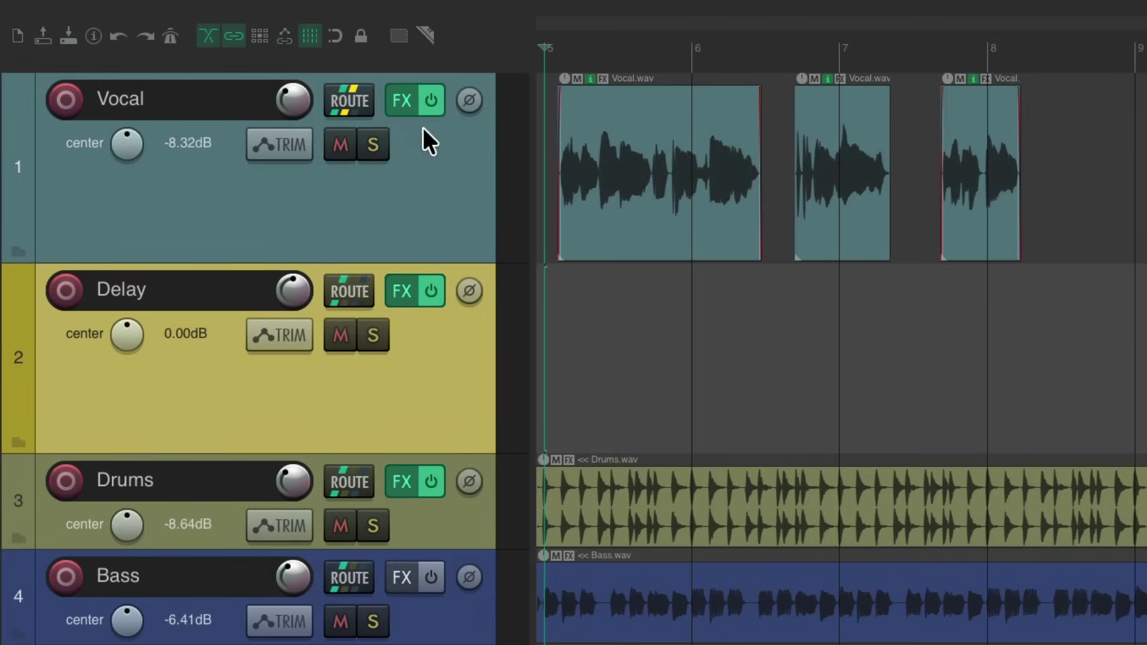
- Create a post-fader send from Vocal to Delay at -4.72 dB and start playback
left_click_drag(349, 101, 450, 335)
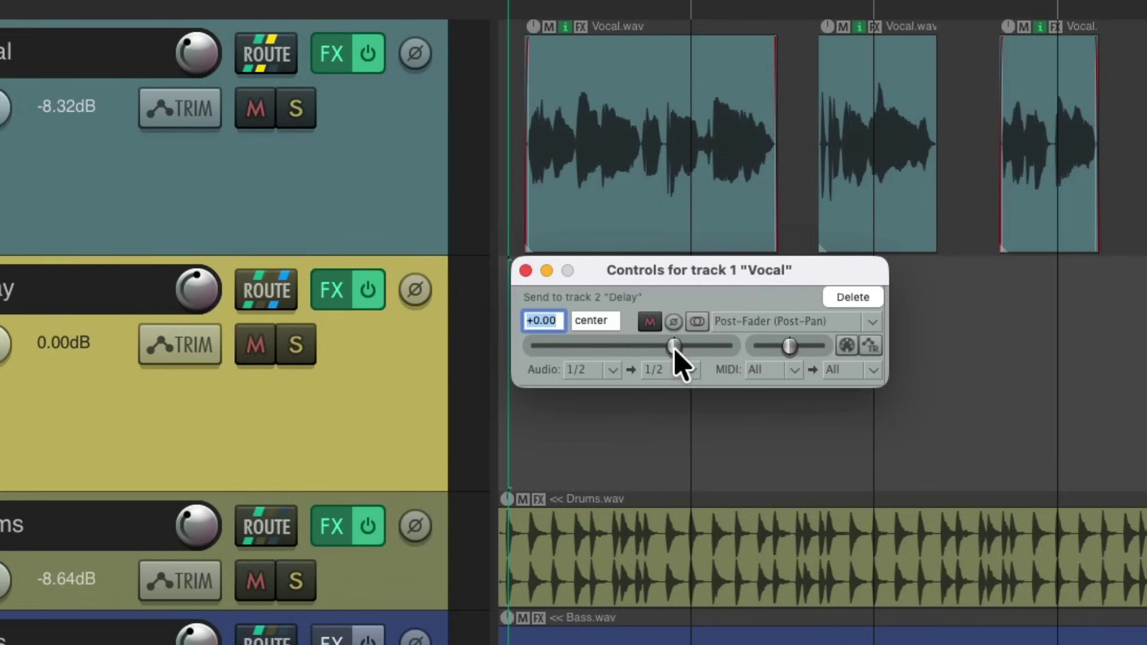
left_click_drag(673, 346, 653, 347)
key("space")
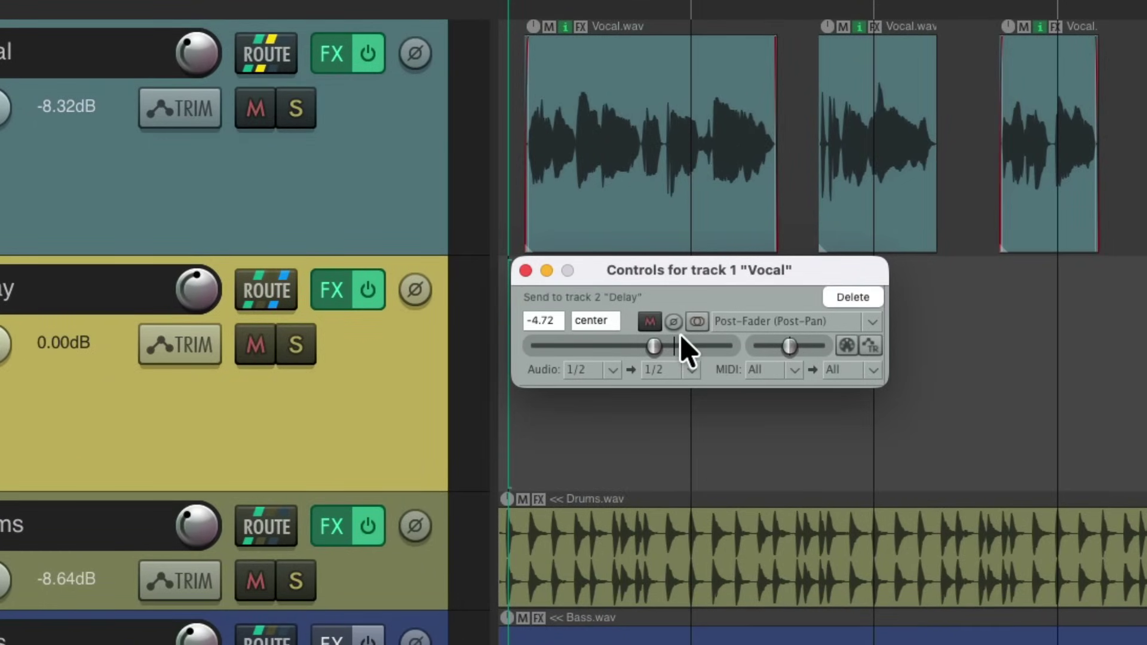
- Toggle the Vocal-to-Delay send mute during playback to compare, leaving it muted
left_click(650, 321)
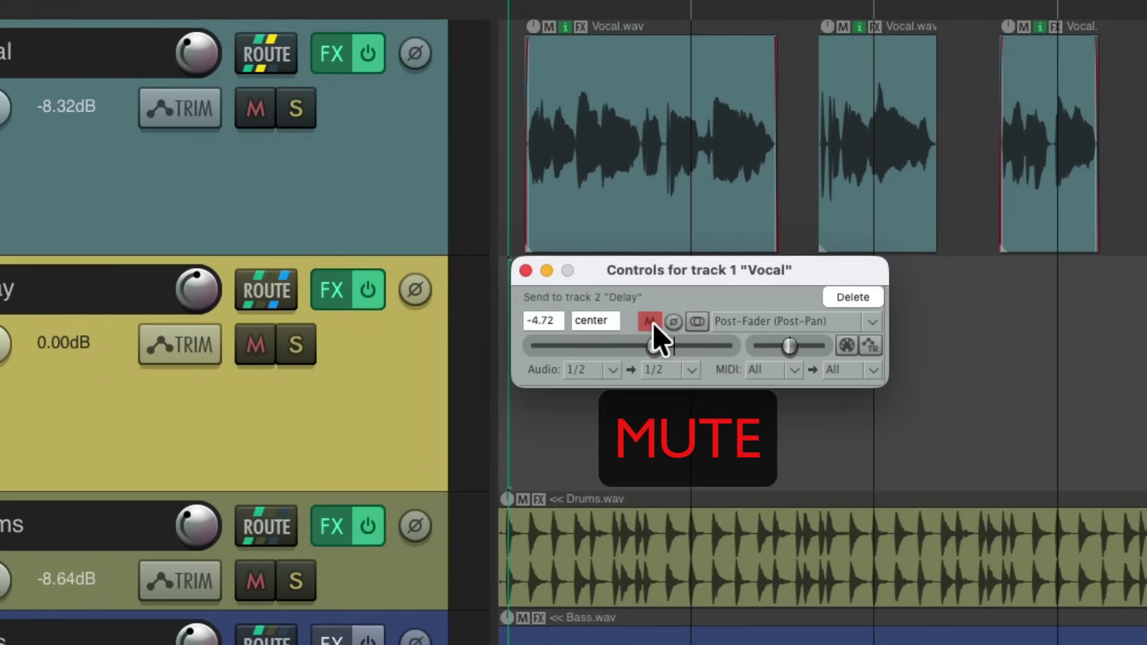
key("space")
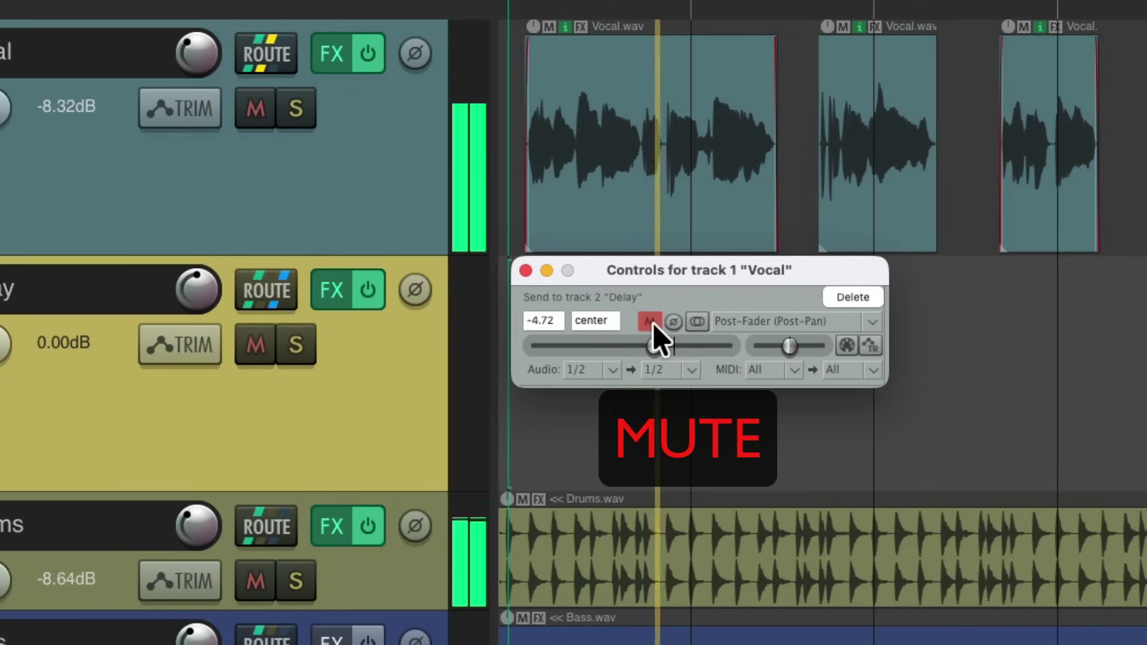
left_click(652, 321)
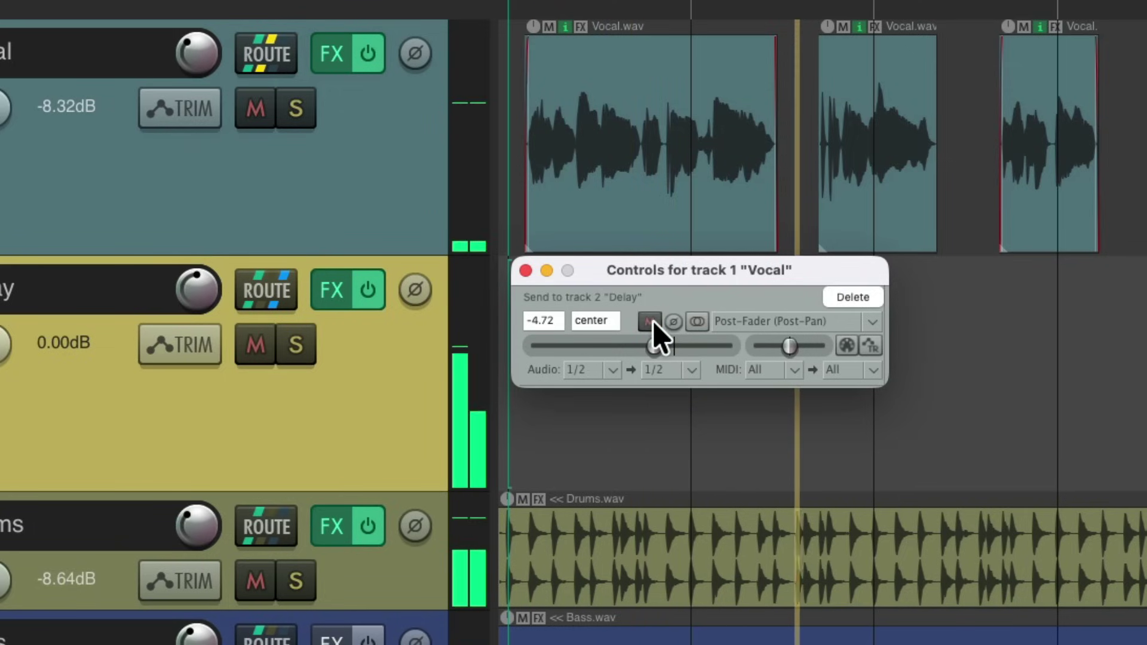
left_click(653, 322)
left_click(652, 322)
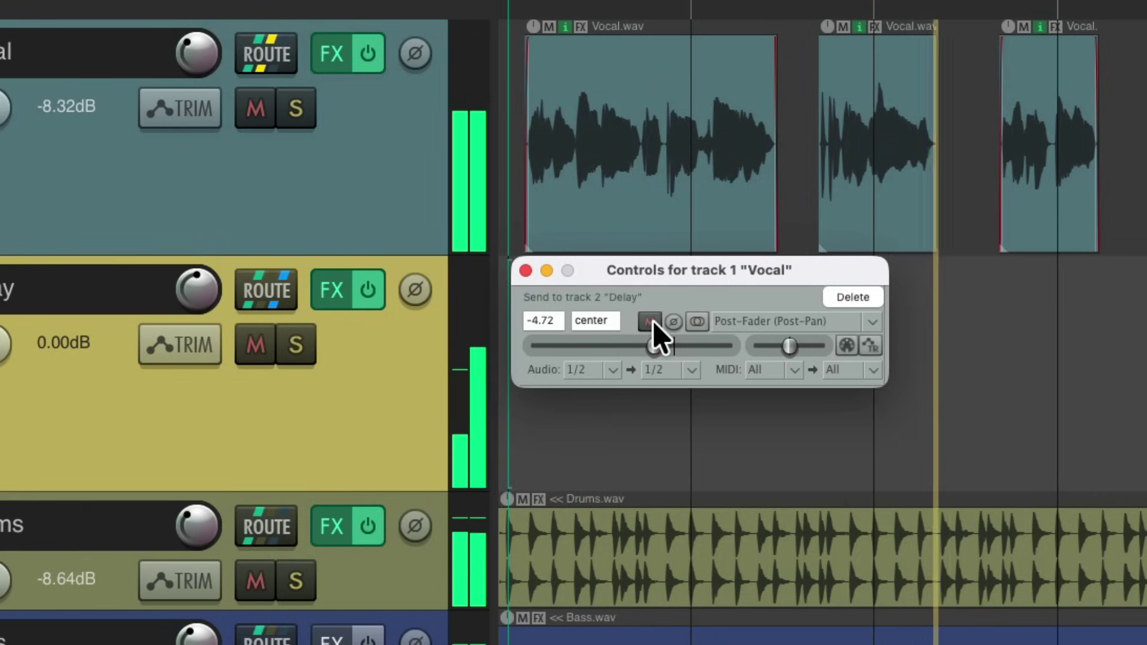
left_click(652, 322)
left_click(652, 322)
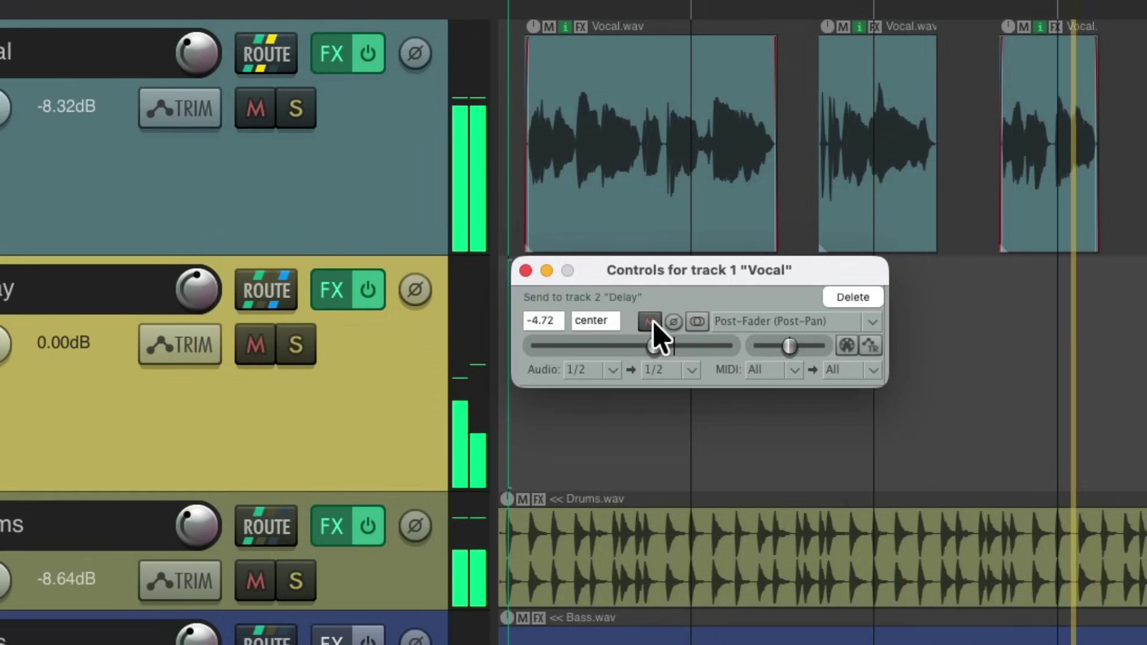
left_click(653, 322)
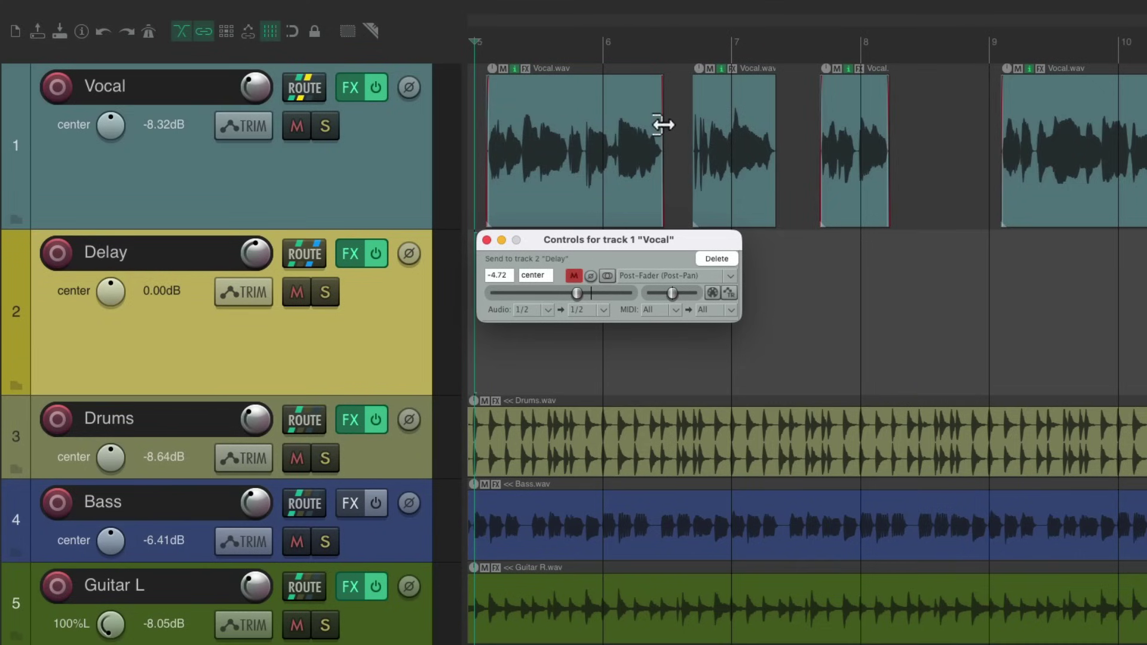
- Select the Delay track's two effects, close its chain, and delete the Delay track
left_click(486, 240)
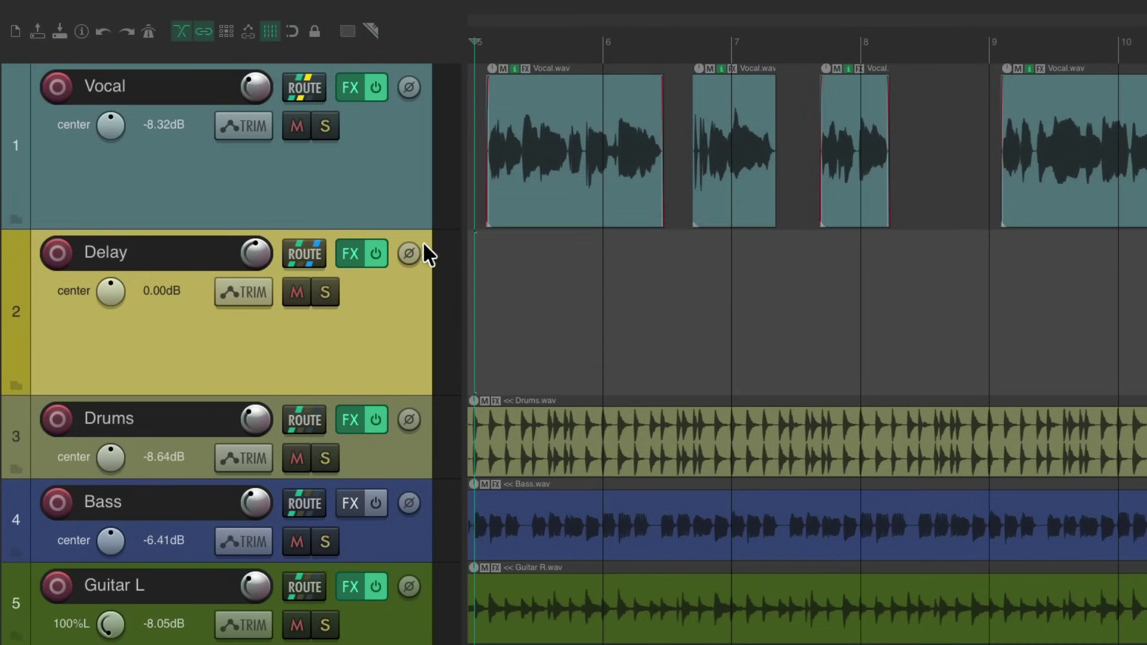
left_click(350, 253)
left_click(451, 141, "shift")
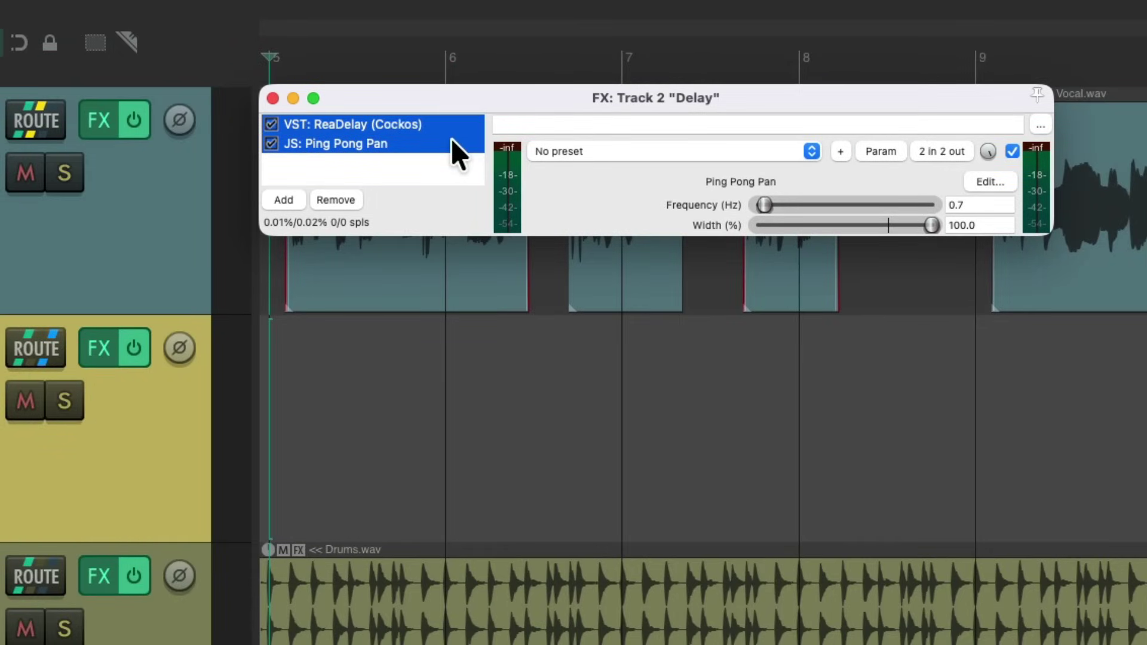
left_click(273, 96)
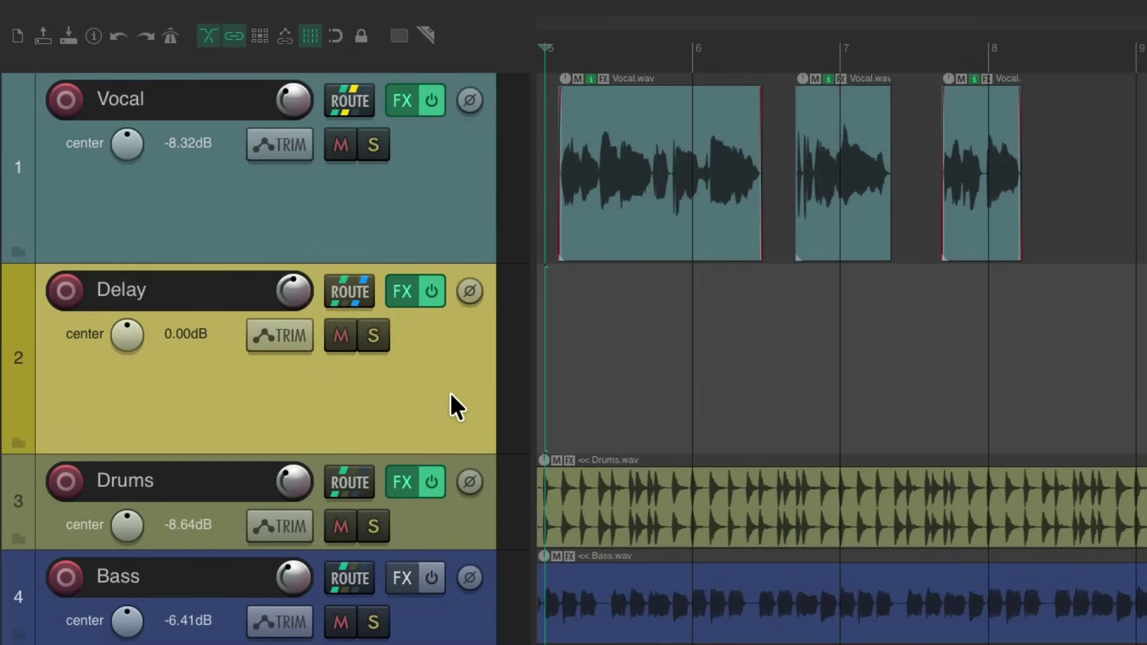
key("Delete")
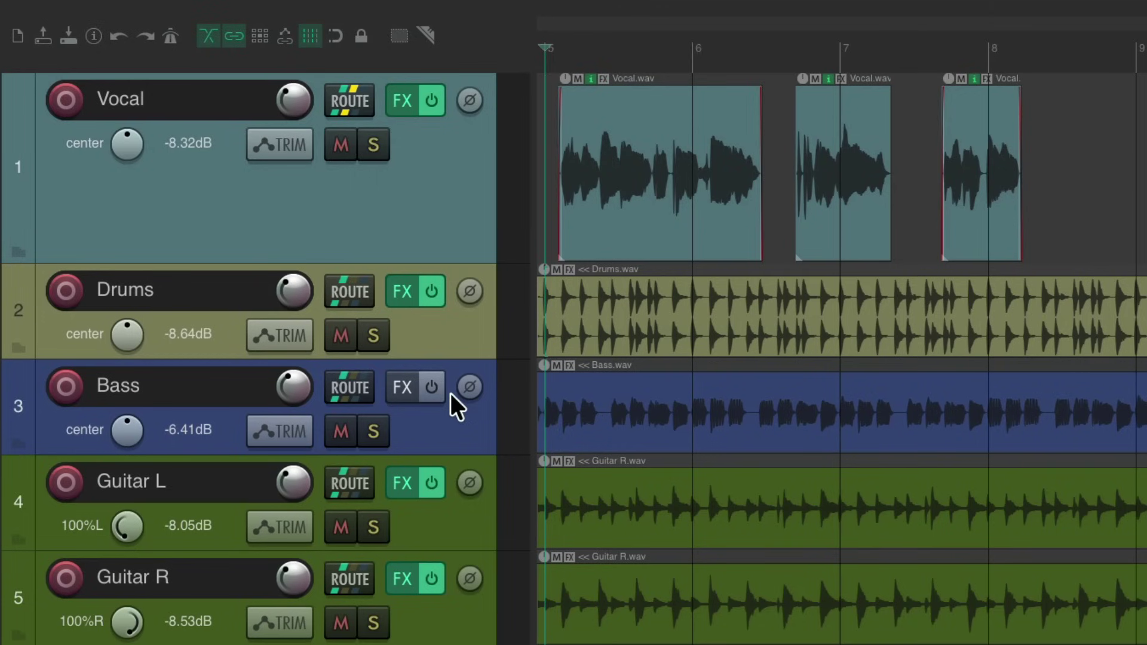
- Duplicate the Vocal track and rename the copy 'Vocal Delay'
right_click(460, 204)
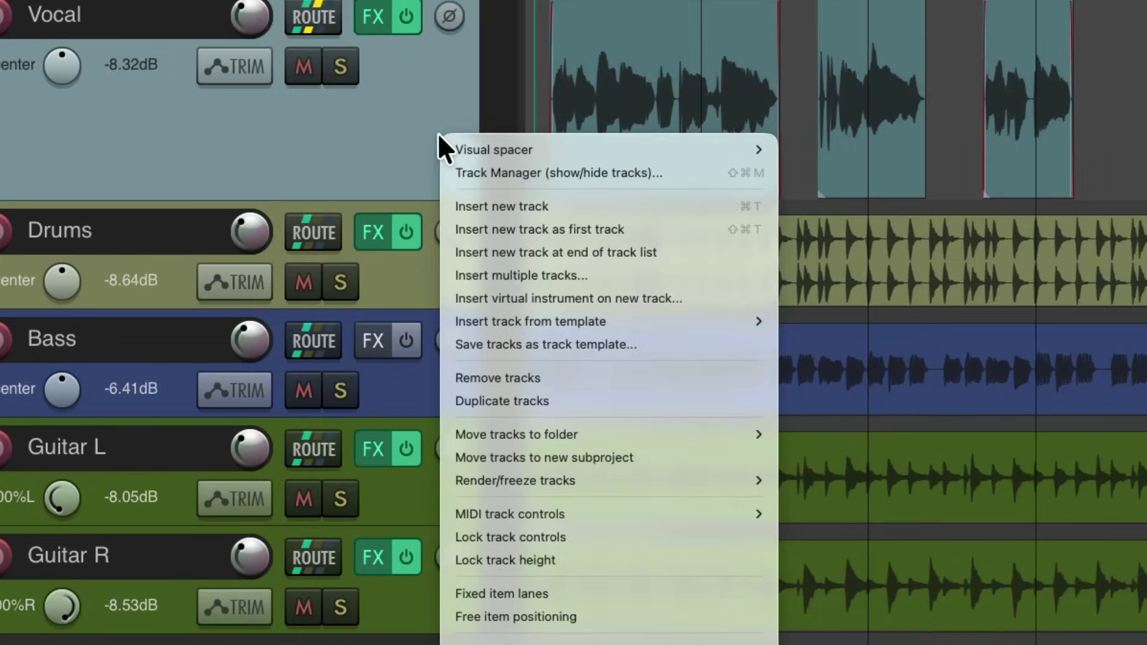
left_click(450, 407)
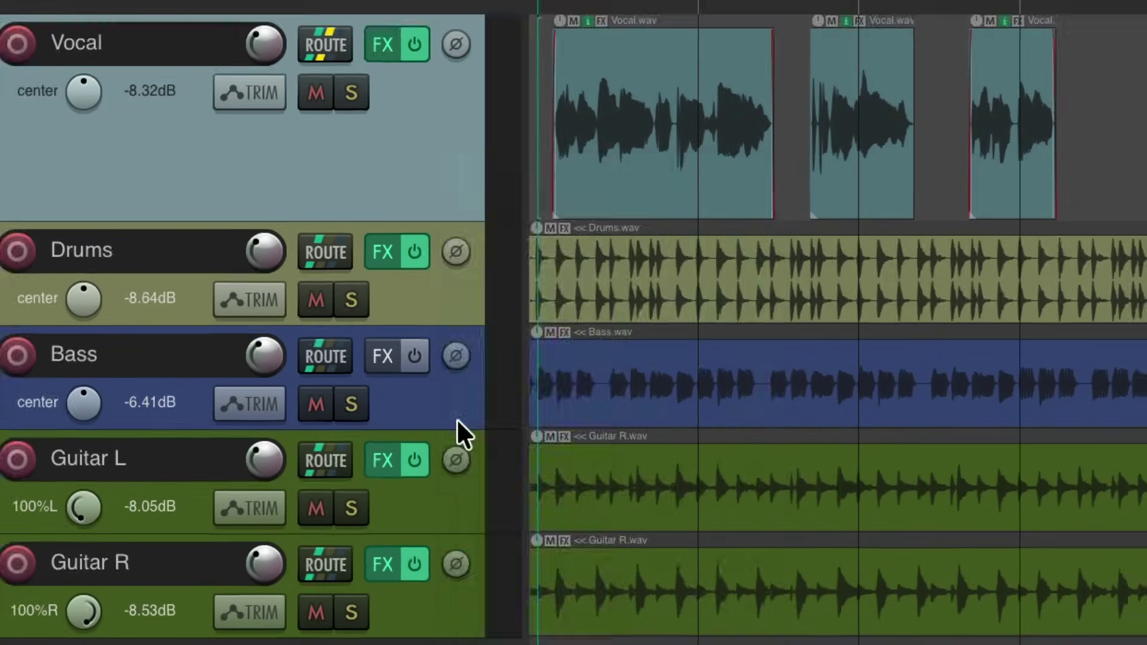
double_click(238, 295)
type("Vocal Delay")
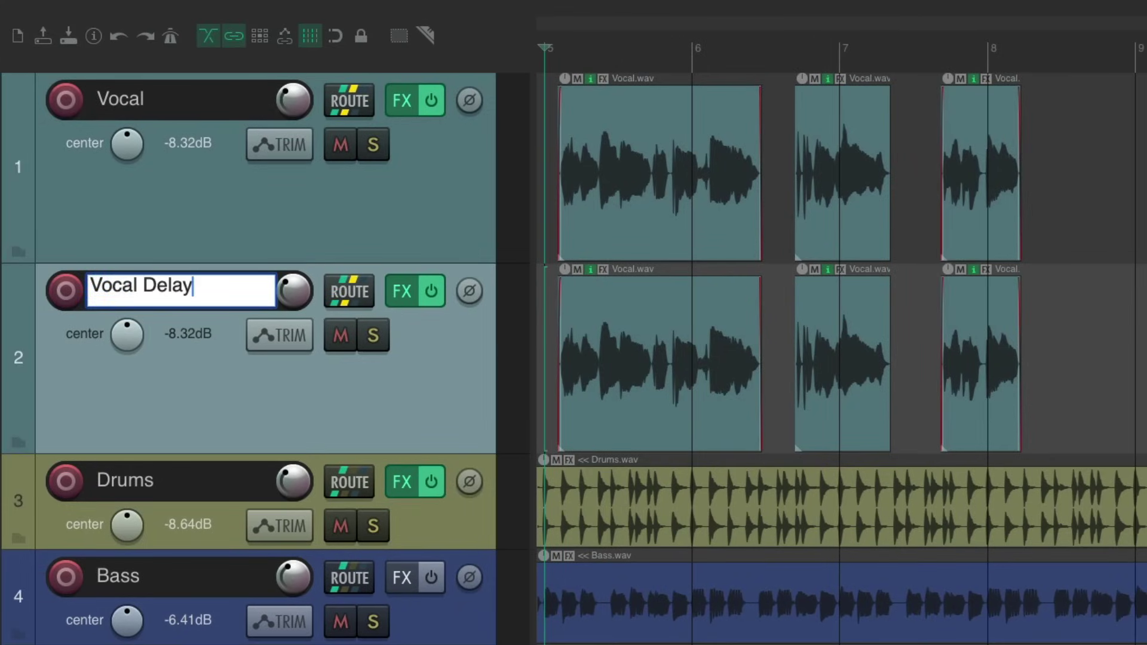
key("Return")
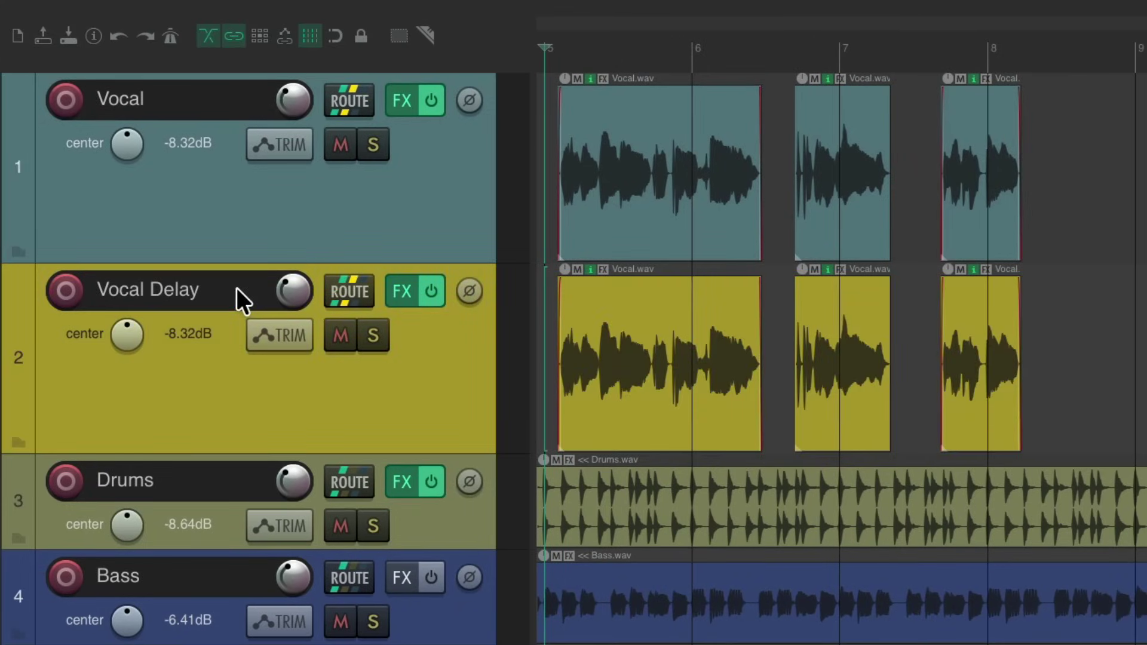
- Review the ReaEQ, ReaDelay and Ping Pong Pan settings in Vocal Delay's FX chain
left_click(399, 290)
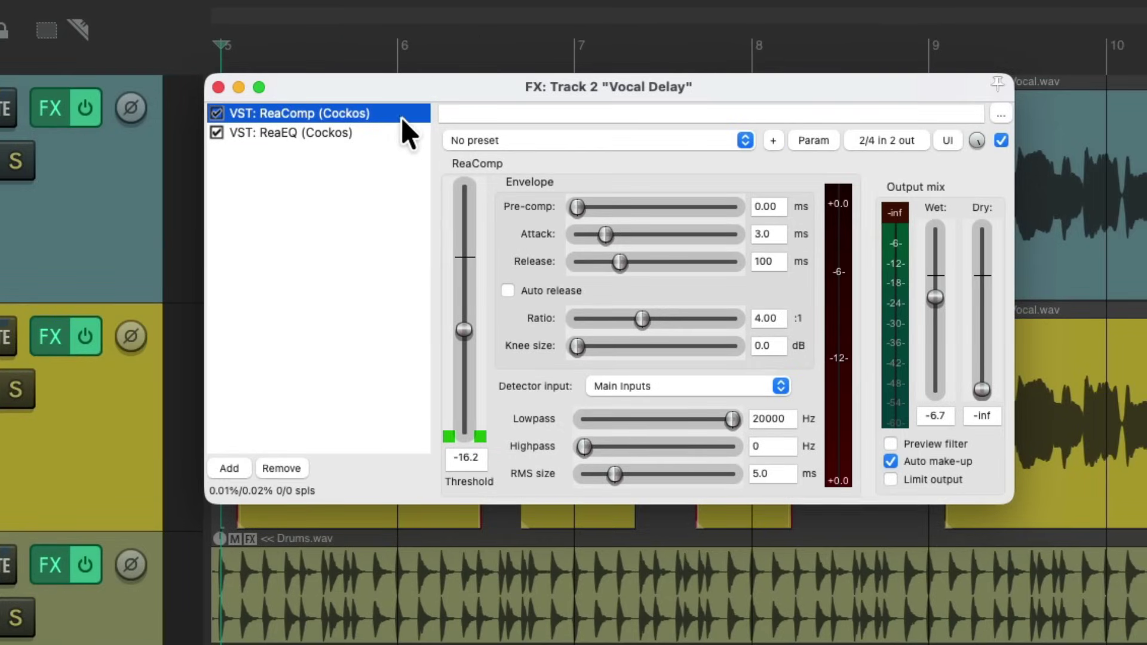
left_click(388, 132)
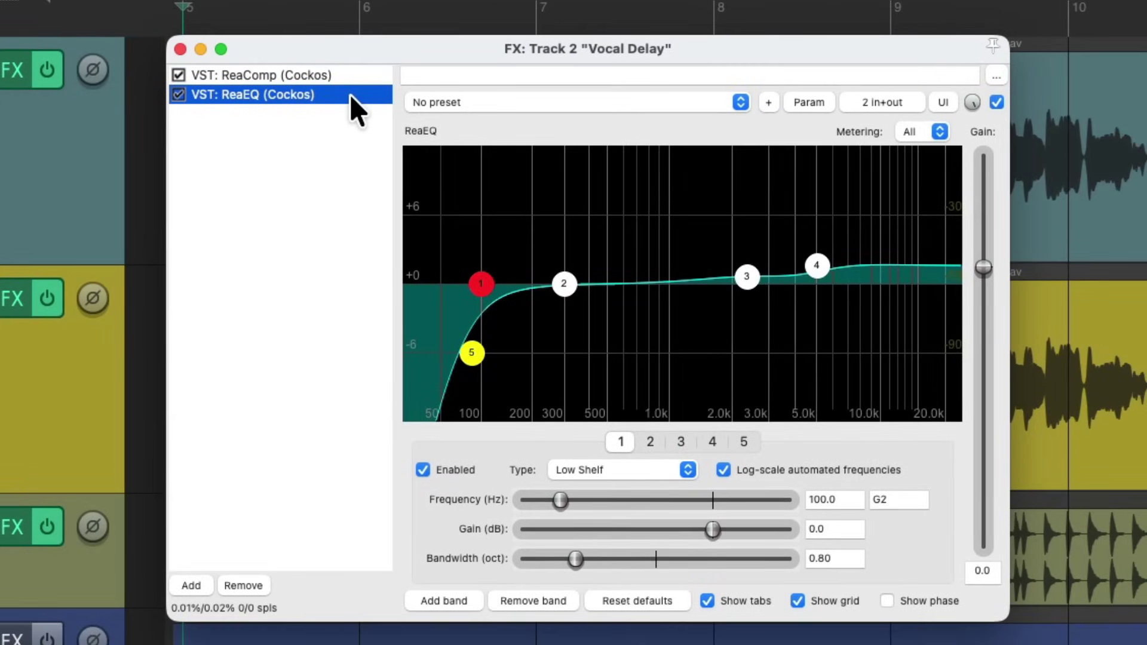
left_click(308, 172)
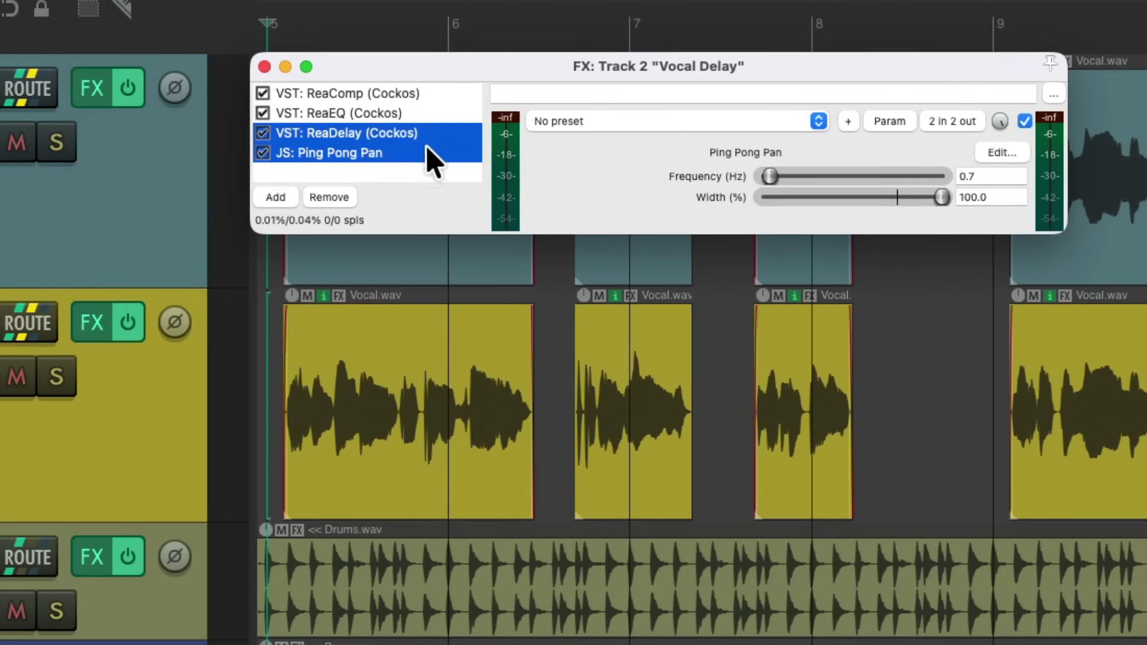
left_click(435, 150, "super")
left_click(433, 151)
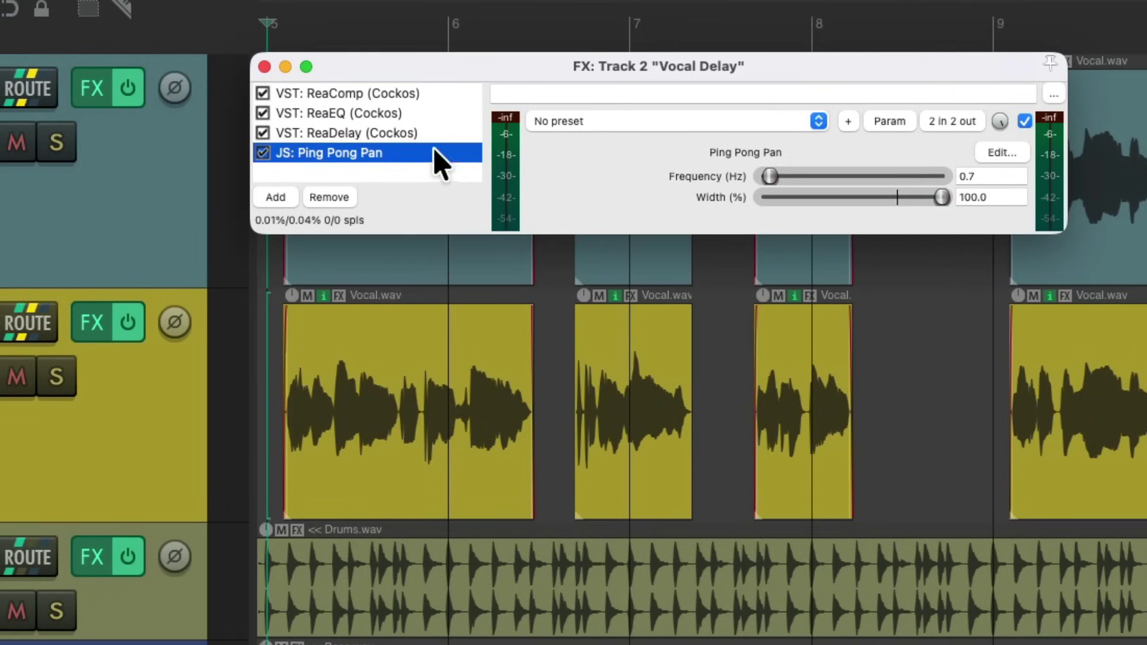
left_click(443, 137)
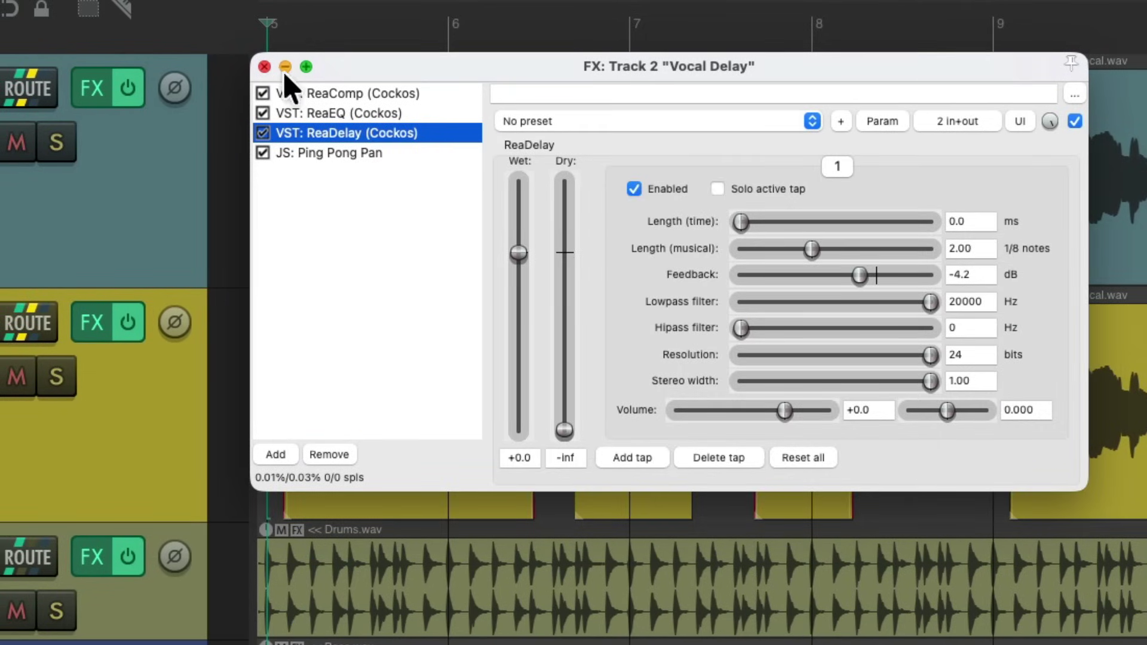
left_click(264, 66)
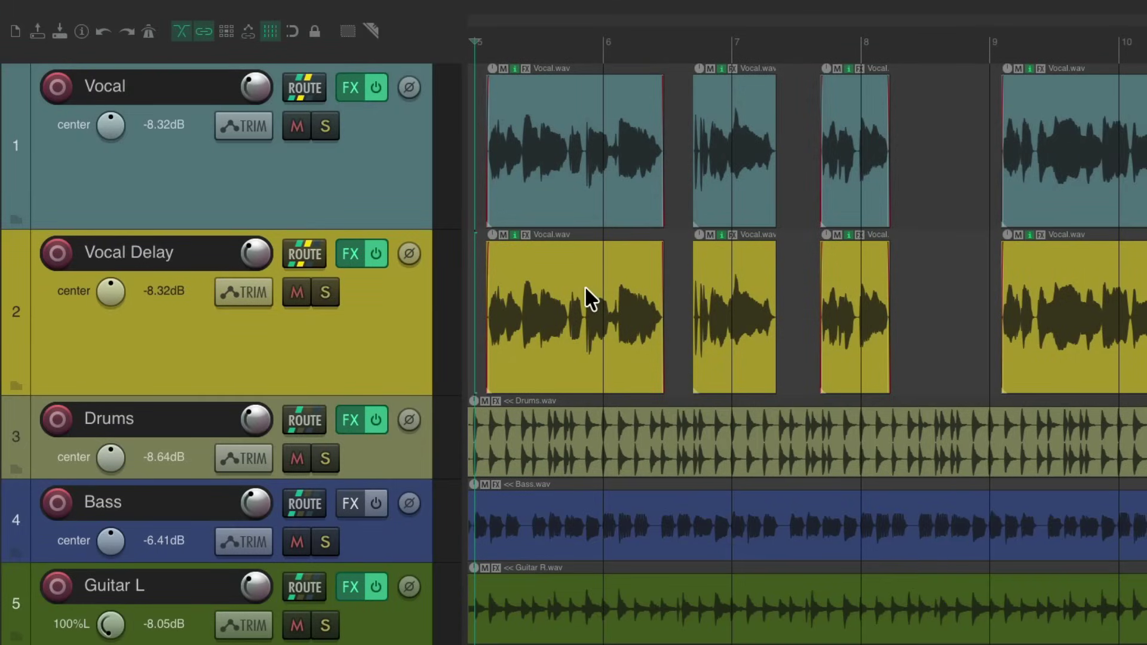
- Mute Vocal to hear Vocal Delay alone during playback, then unmute Vocal
left_click(311, 125)
key("space")
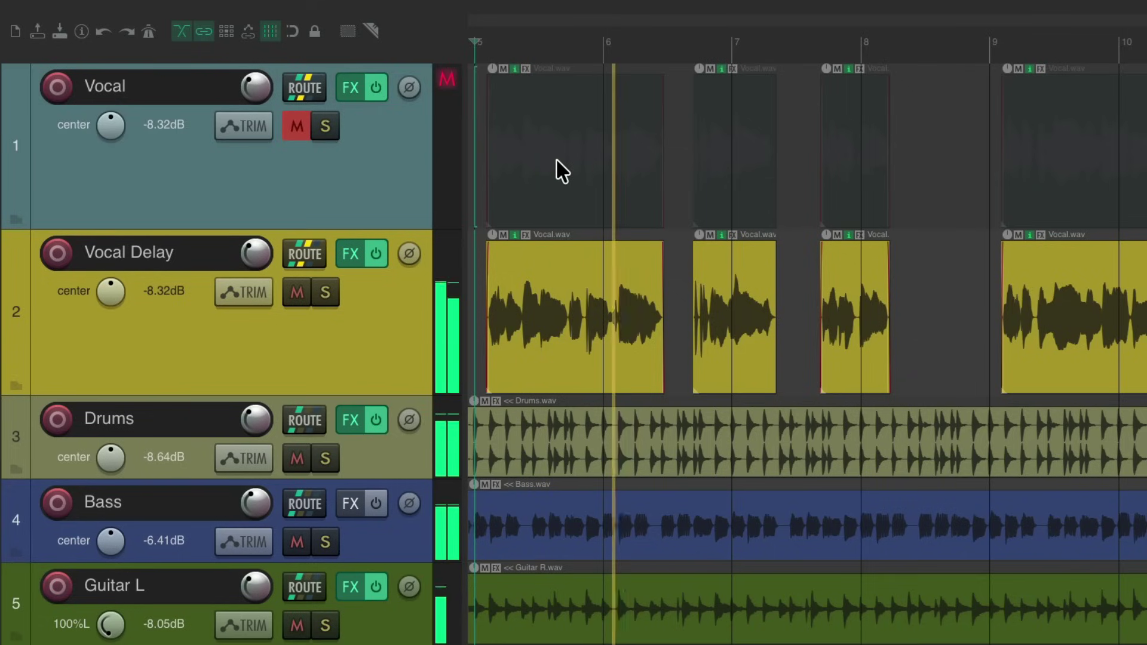
key("space")
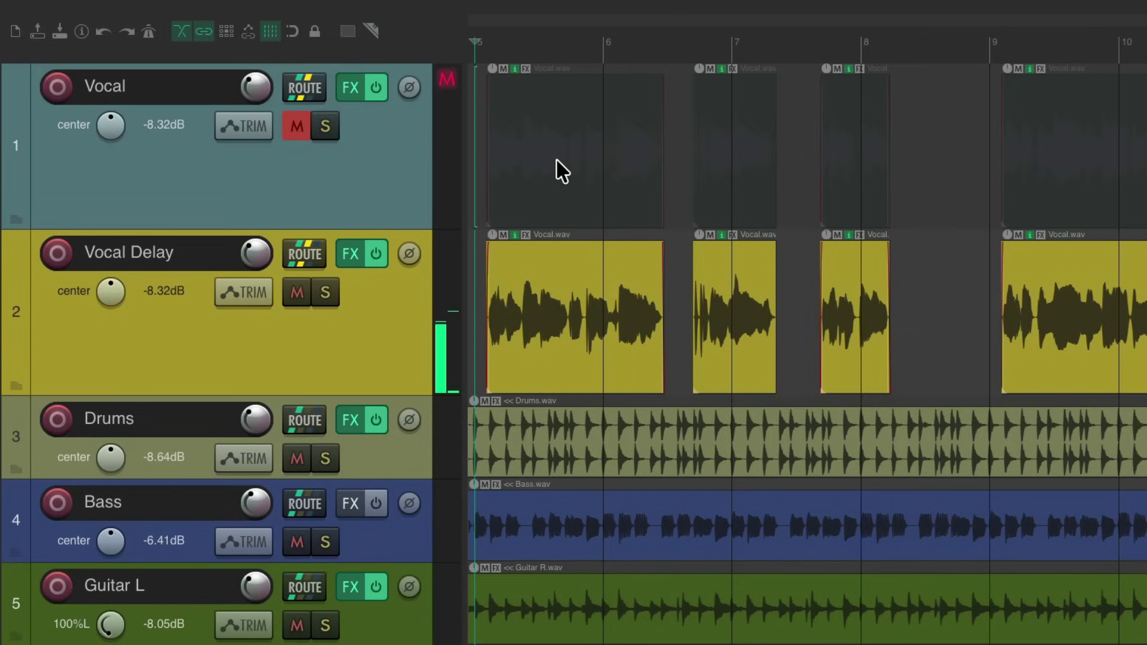
left_click(299, 126)
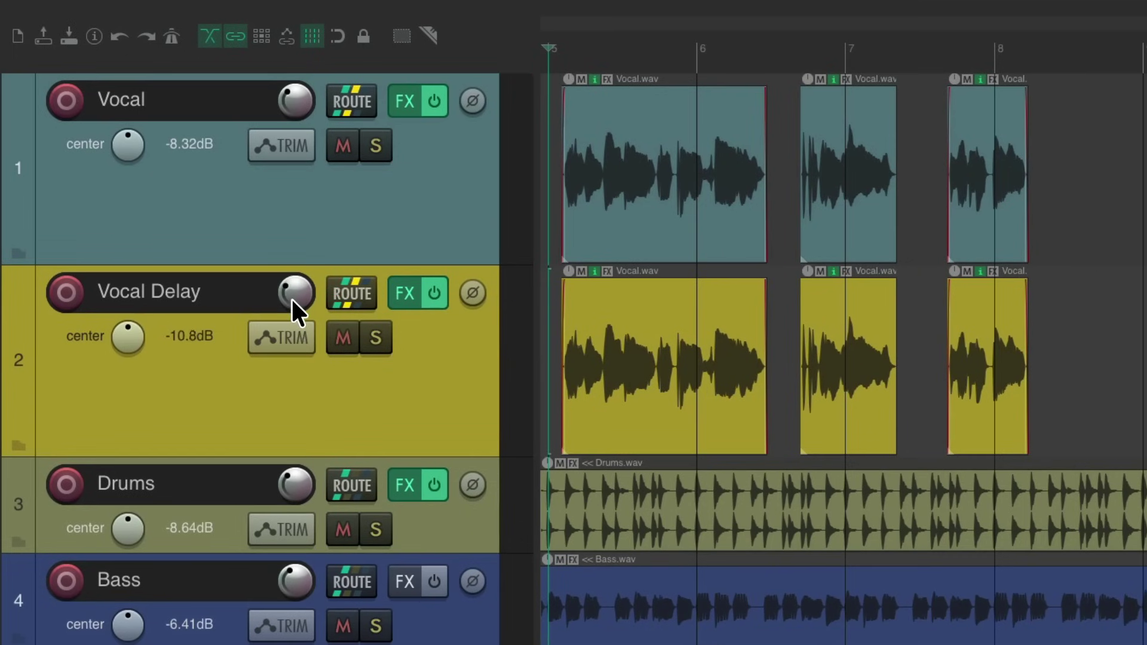
- Lower Vocal Delay to -12.0 dB, play both vocals, and undo a trial clip trim
scroll(293, 299, "down", 3)
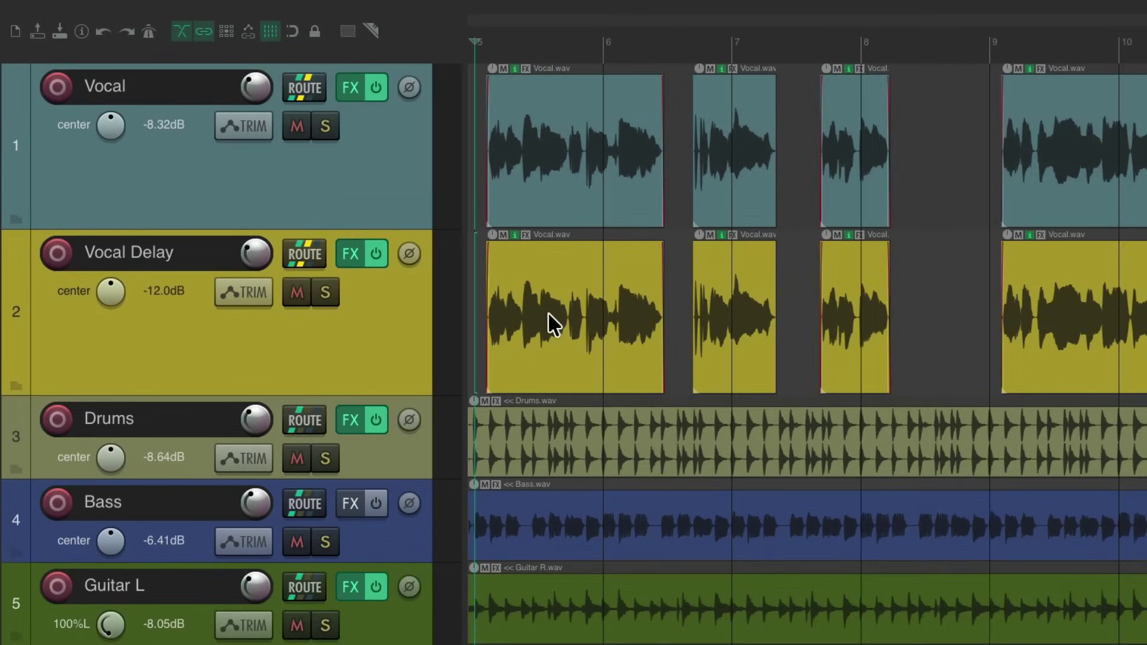
key("space")
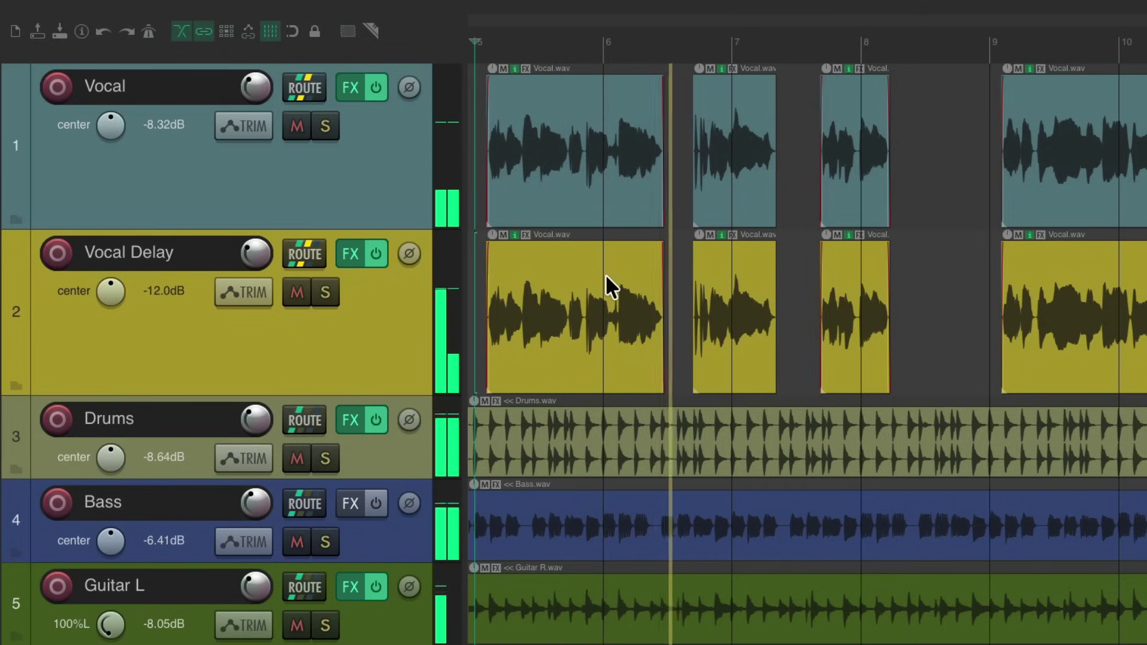
key("space")
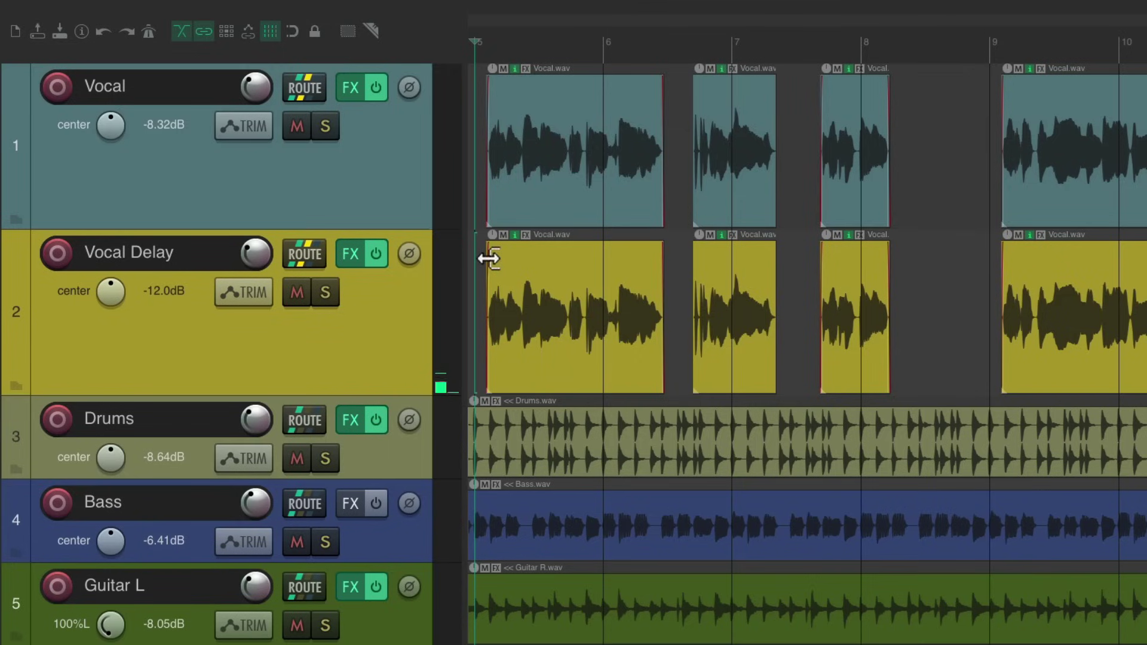
left_click_drag(488, 259, 550, 258)
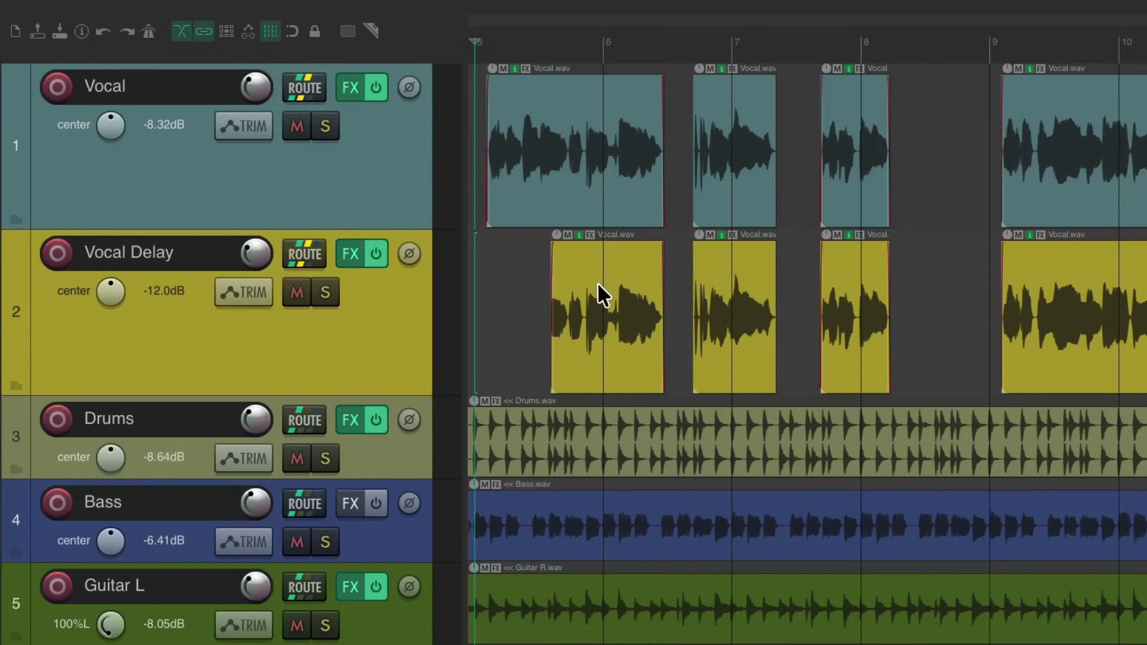
key("ctrl+z")
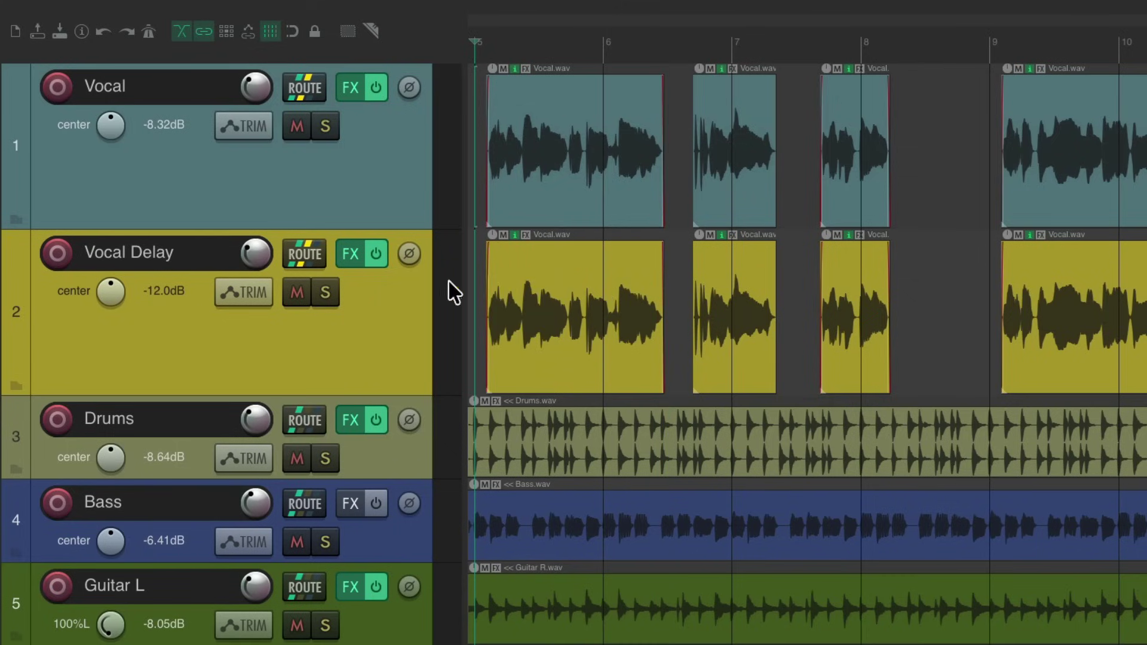
- Enable fixed item lanes on Vocal Delay, enlarge the track, and add empty comp lane C1
right_click(406, 299)
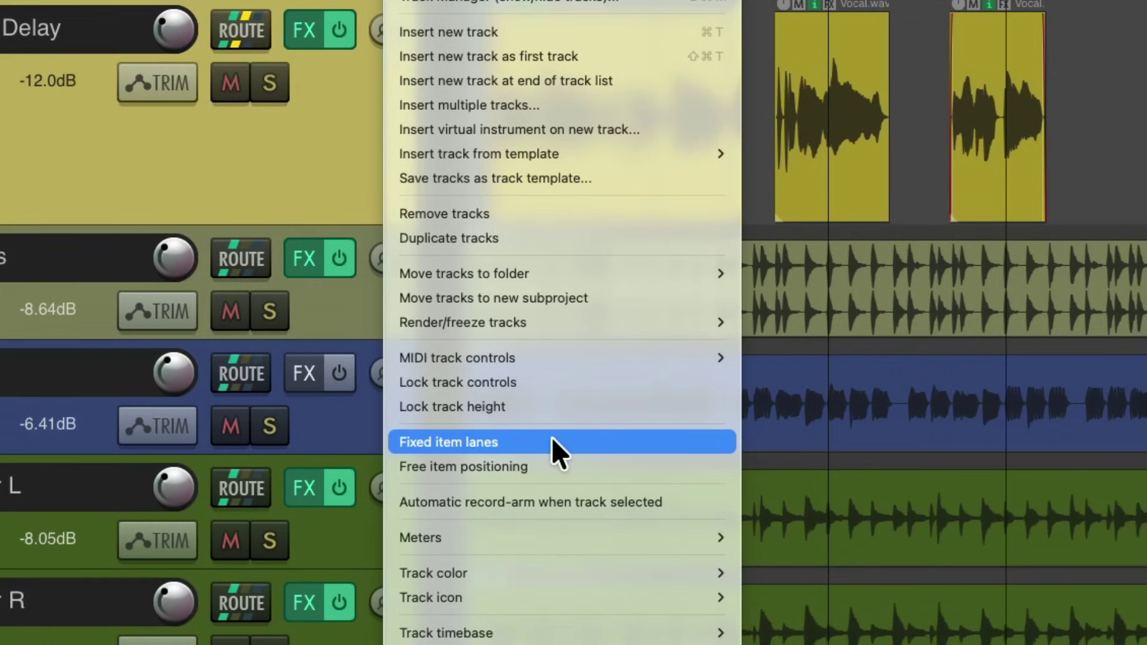
left_click(551, 442)
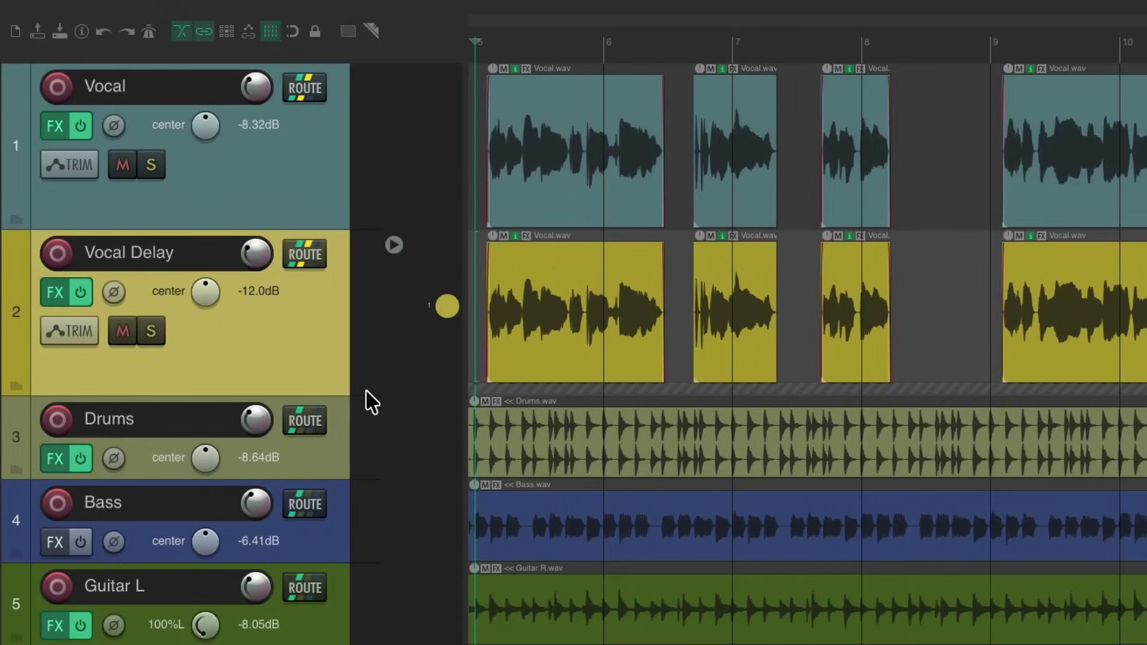
left_click_drag(366, 397, 351, 542)
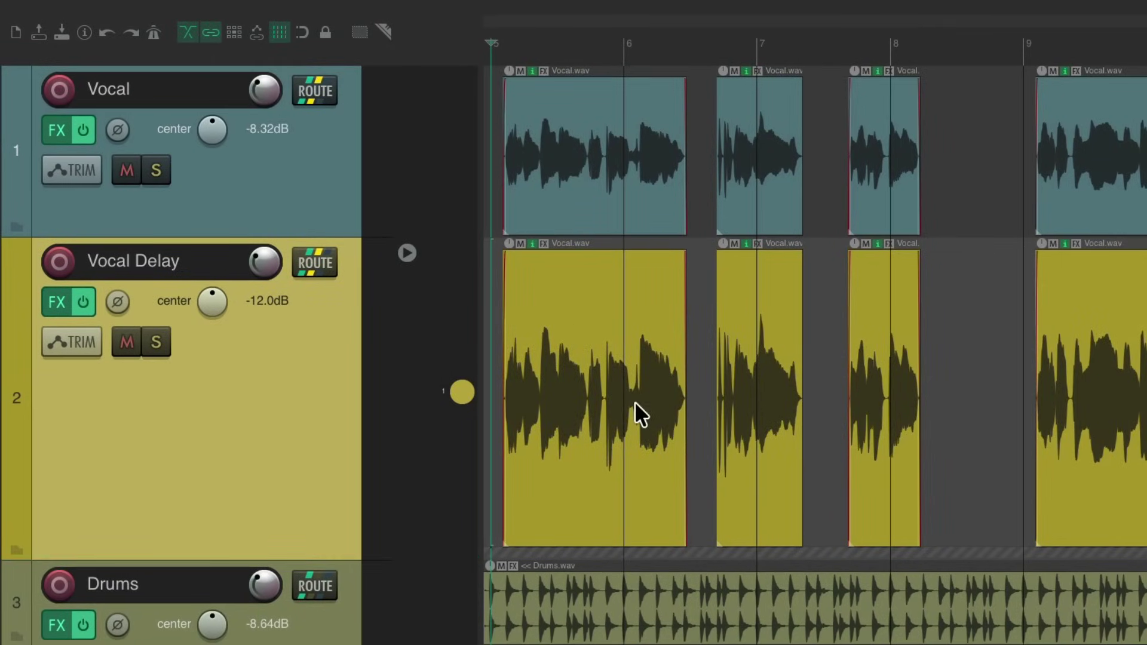
right_click(461, 393)
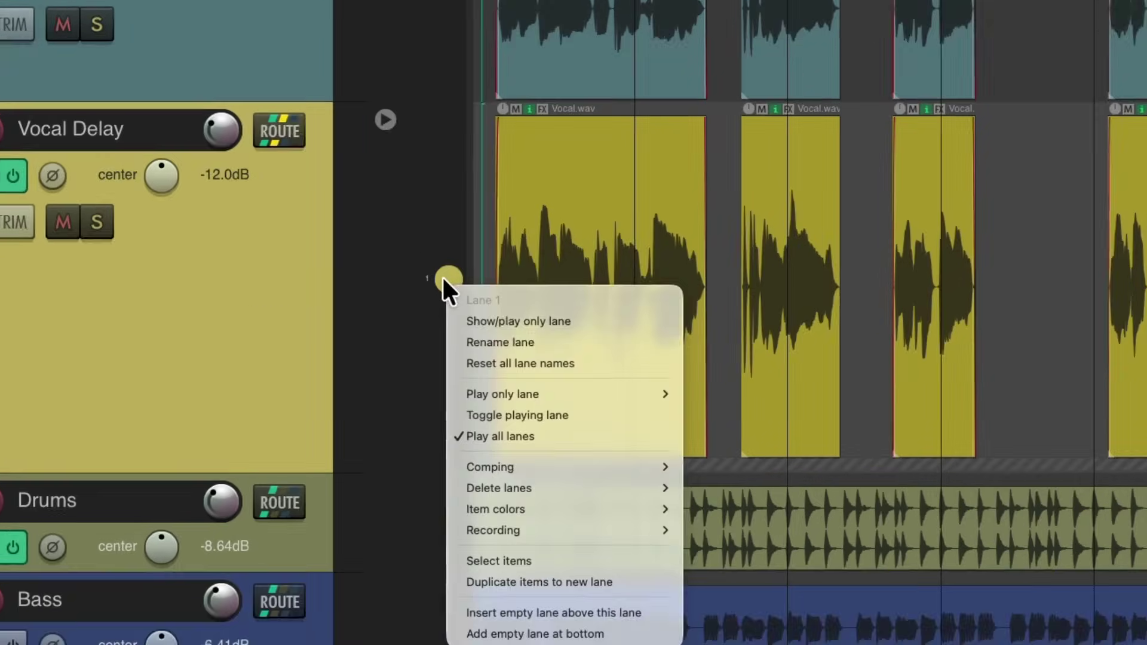
mouse_move(559, 466)
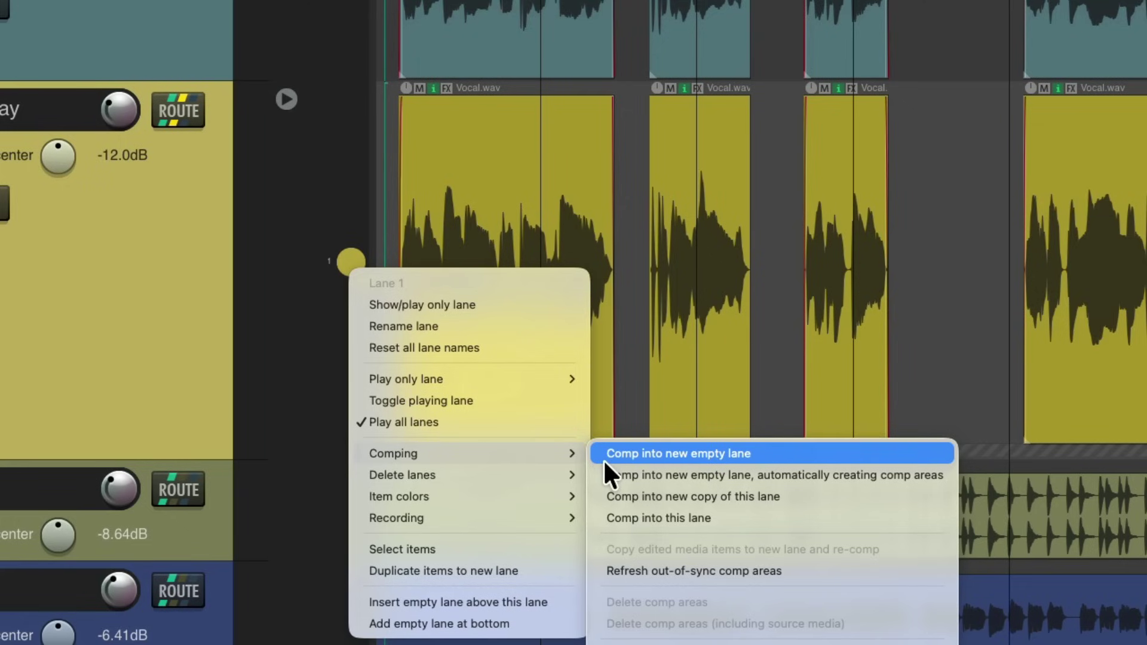
left_click(605, 459)
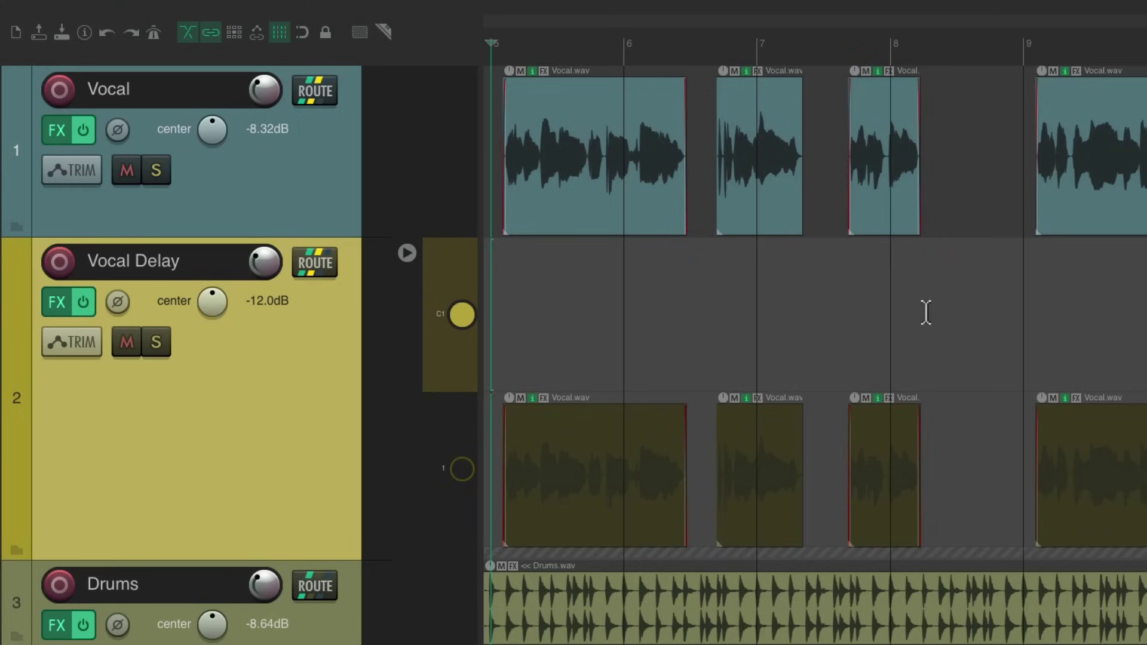
- Comp the opening phrase from lane 1 into C1 and listen to it
scroll(520, 419, "up", 4)
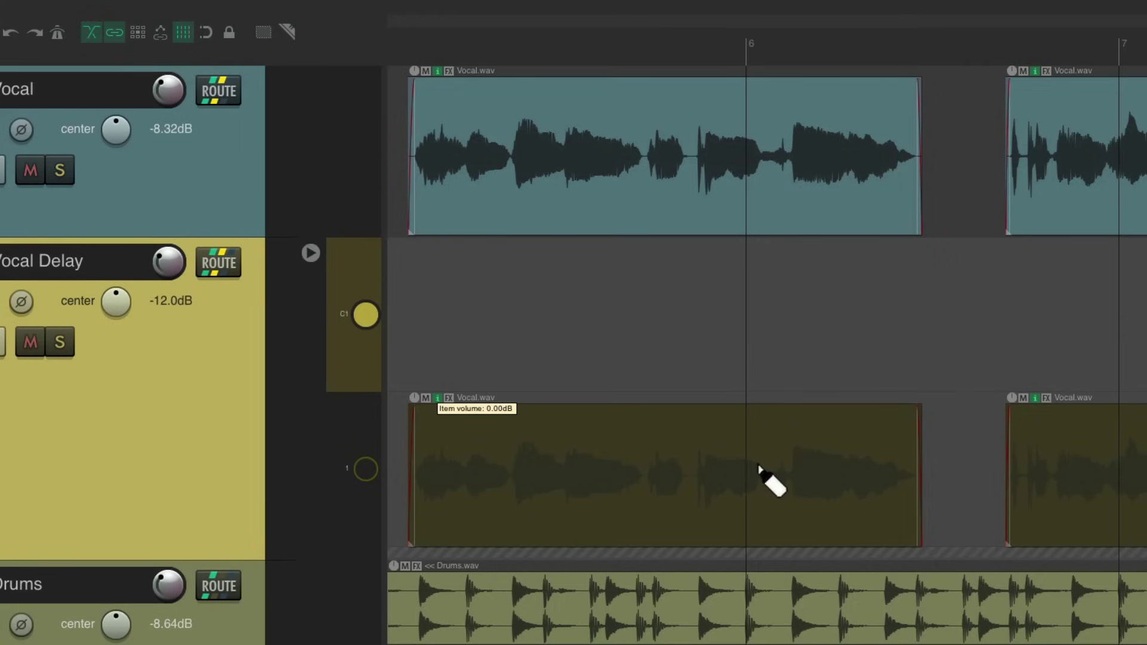
left_click_drag(509, 499, 647, 503)
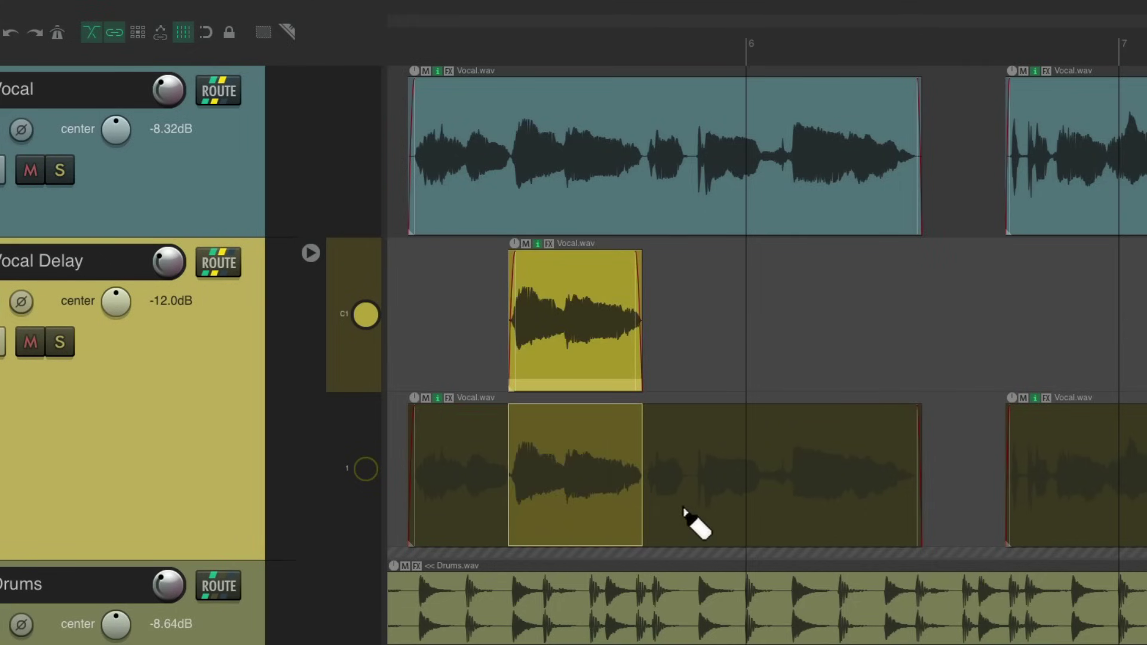
key("space")
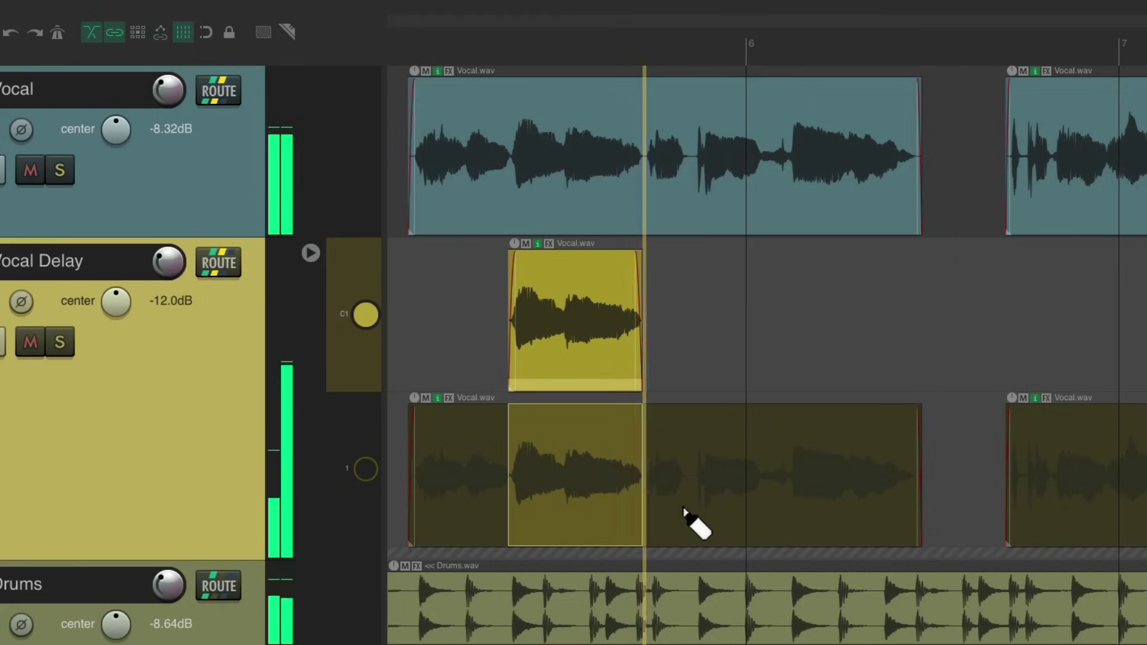
key("space")
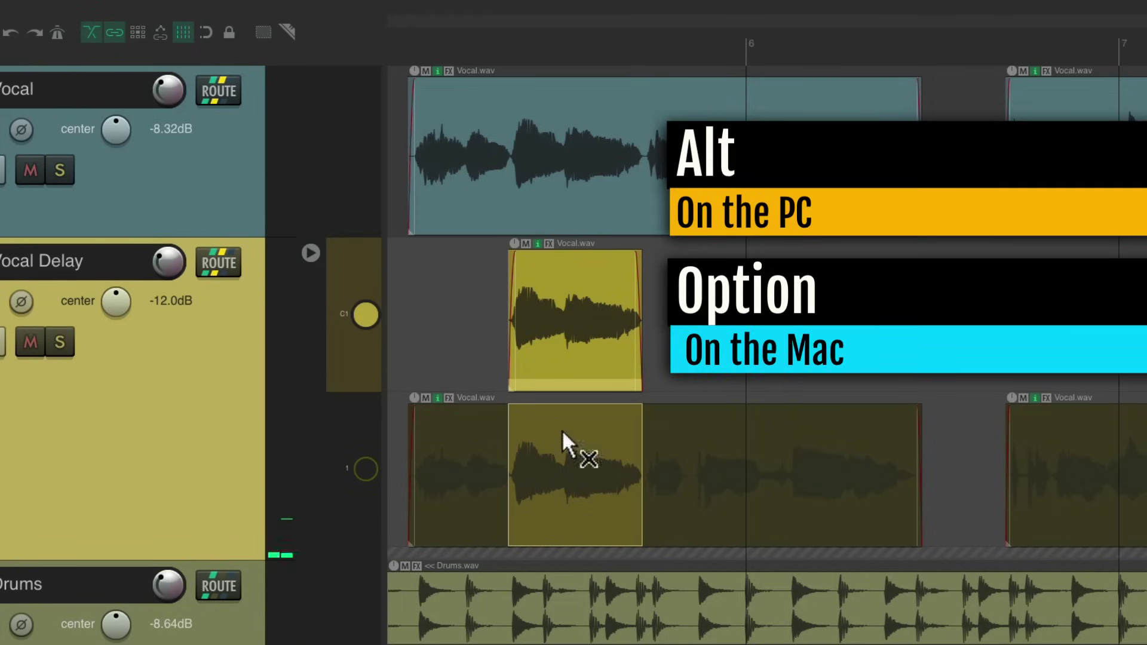
- Replace that comp with the first phrase's tail near bar 6 and play it back
left_click_drag(651, 495, 944, 499)
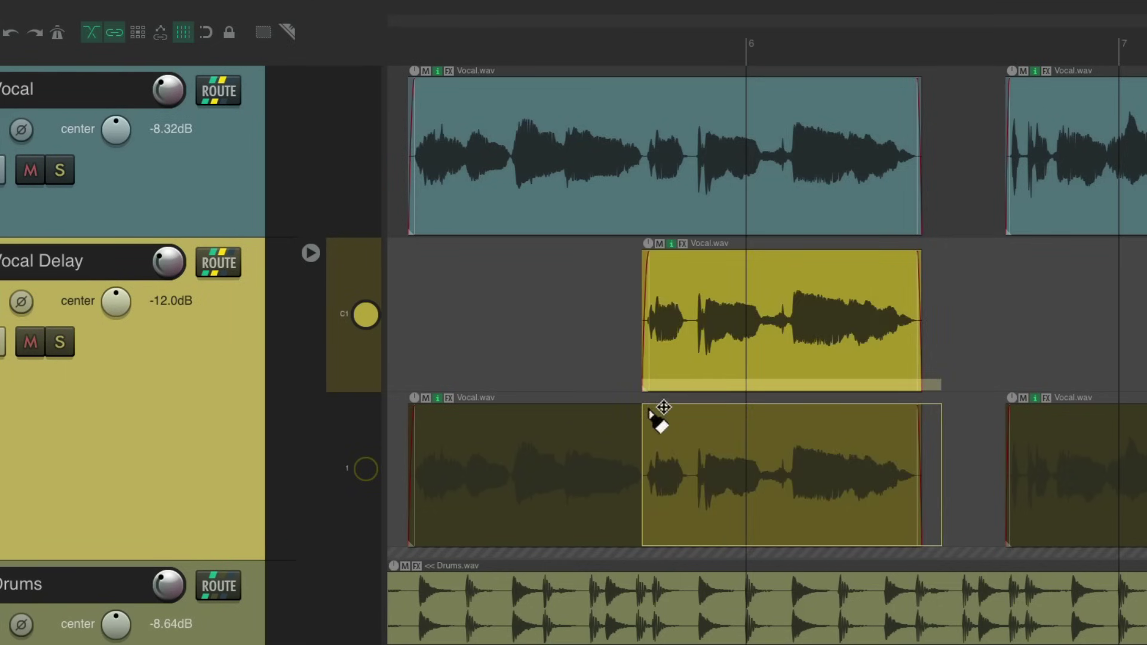
scroll(657, 418, "up", 3)
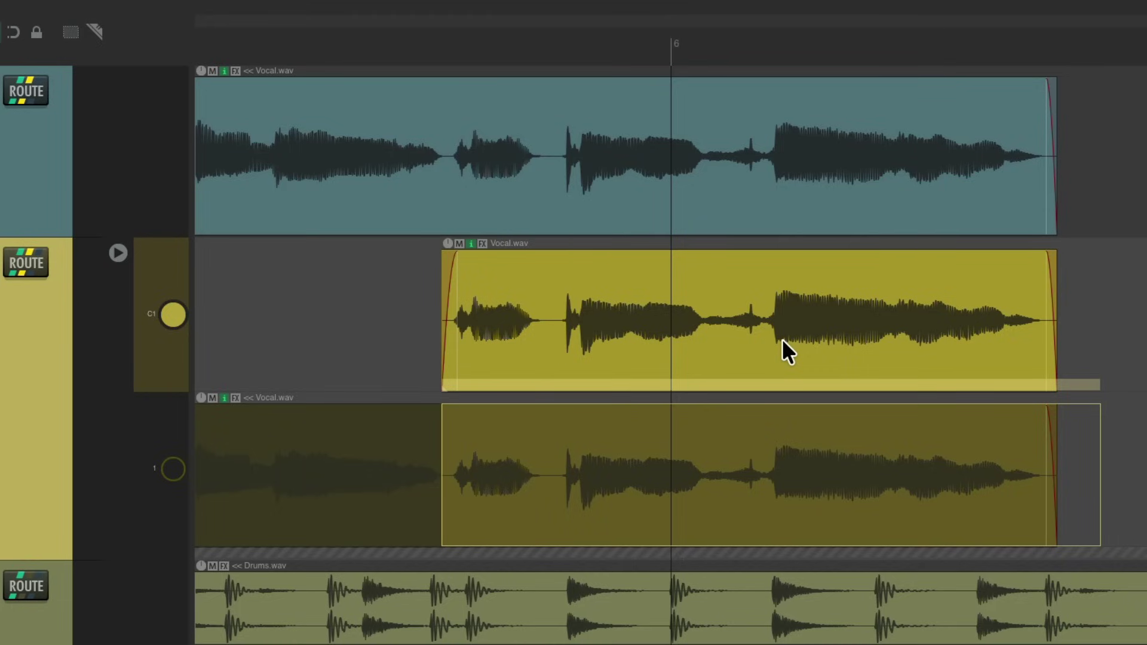
scroll(586, 314, "down", 2)
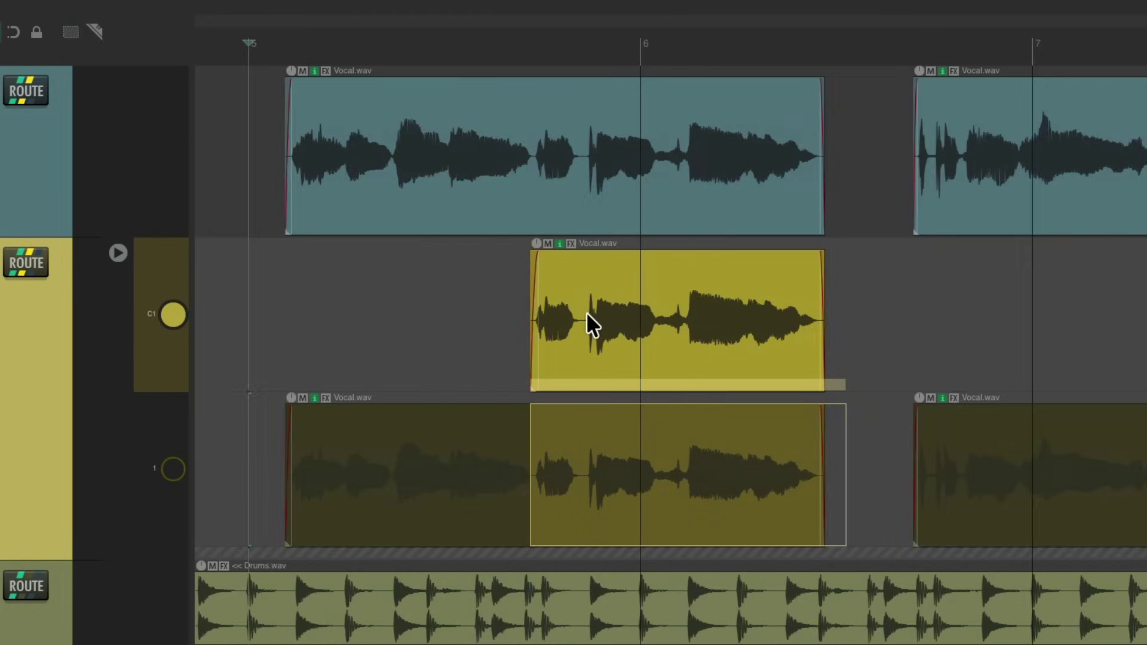
left_click(642, 437)
left_click_drag(578, 505, 842, 507)
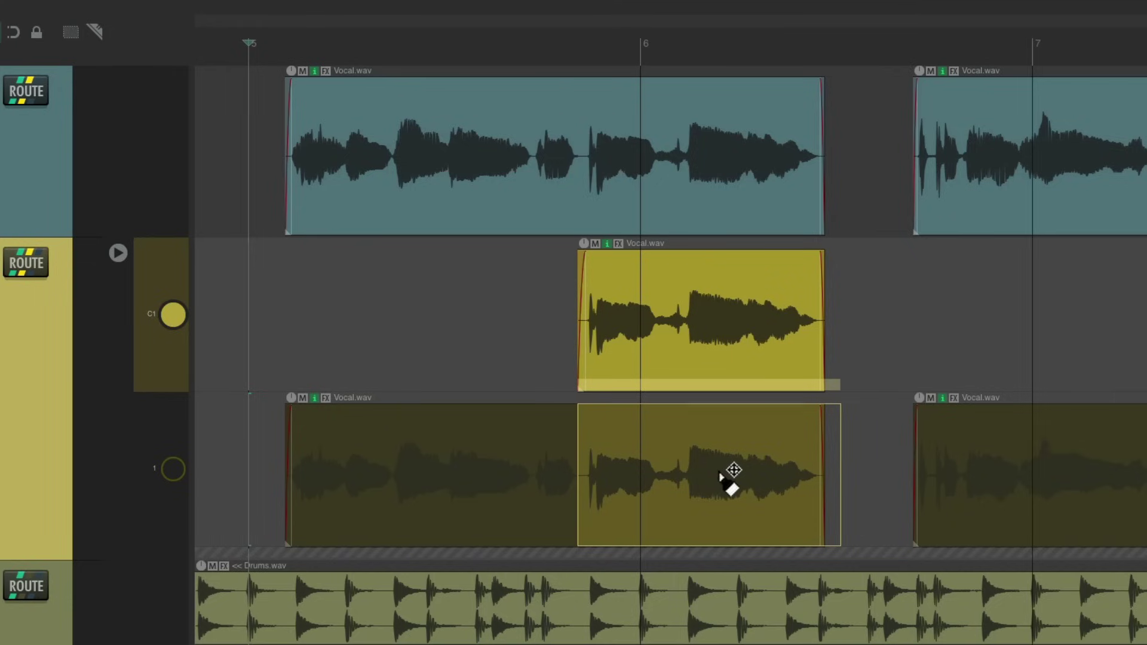
key("space")
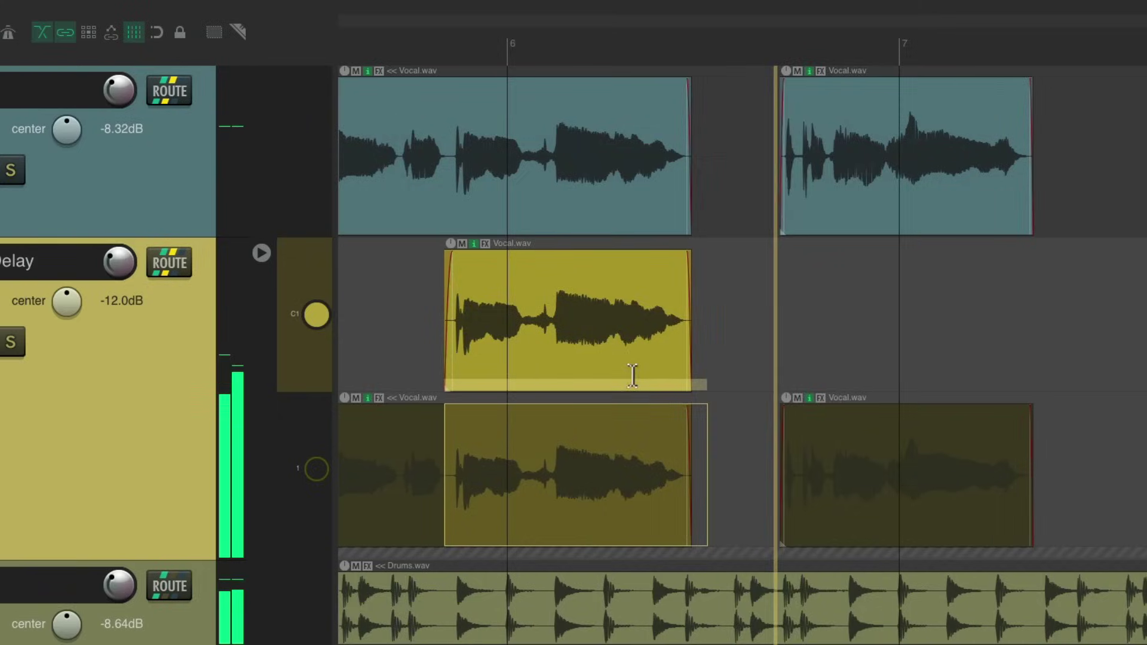
- Comp the tails of the Vocal Delay phrases near bars 7 and 8 into lane C1
scroll(738, 447, "up", 2)
key("space")
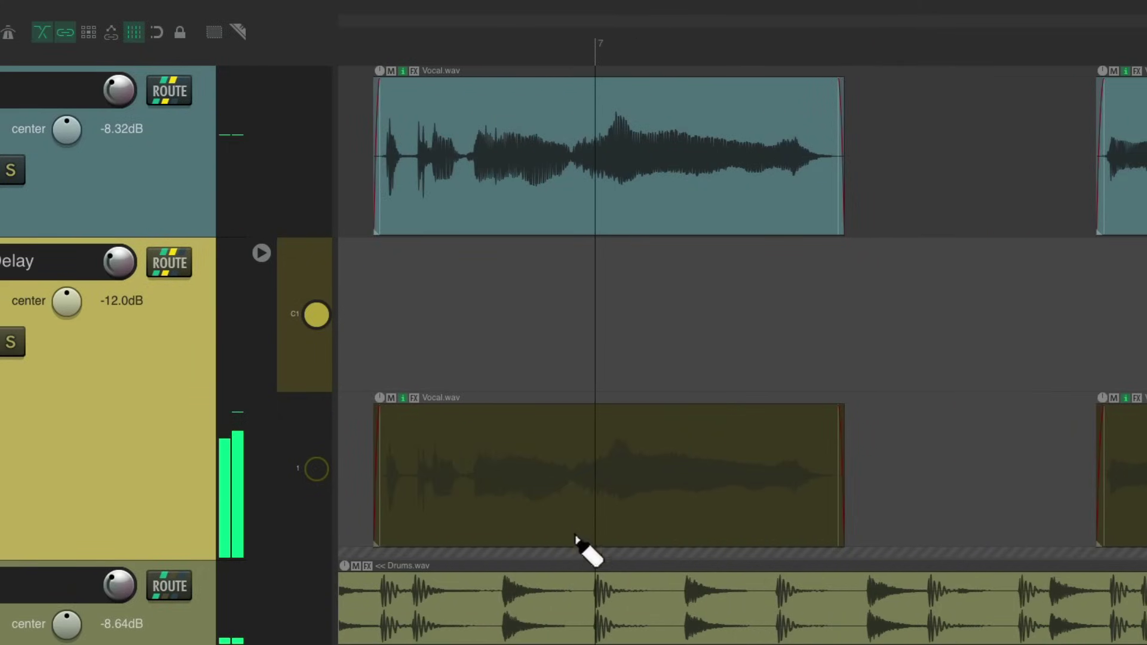
left_click_drag(572, 504, 860, 520)
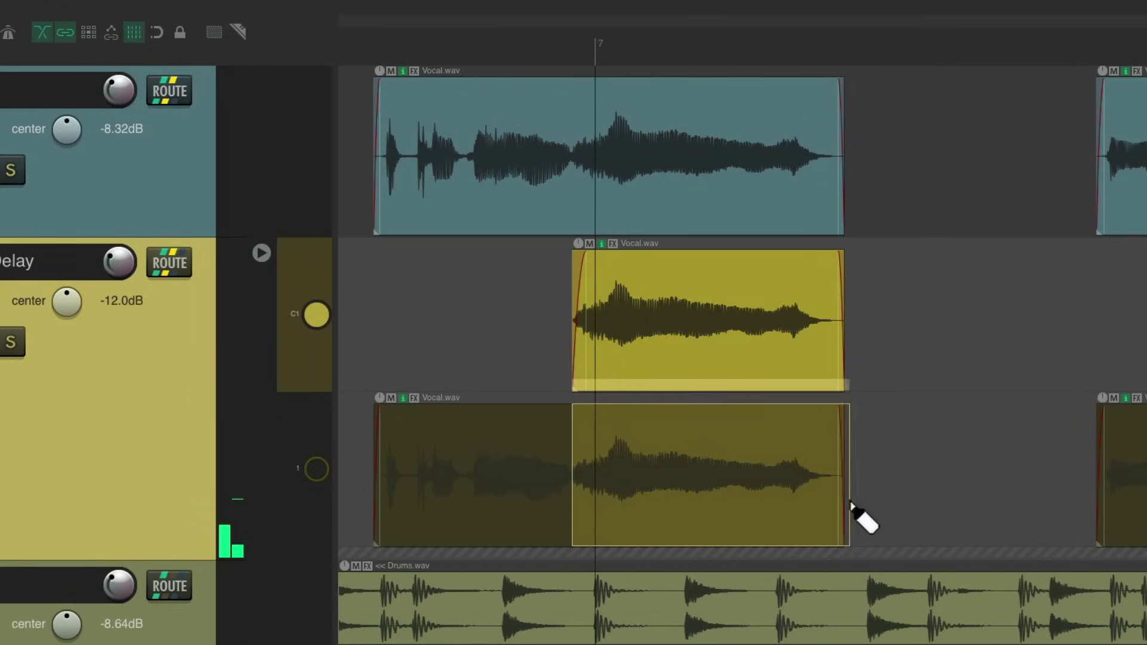
key("space")
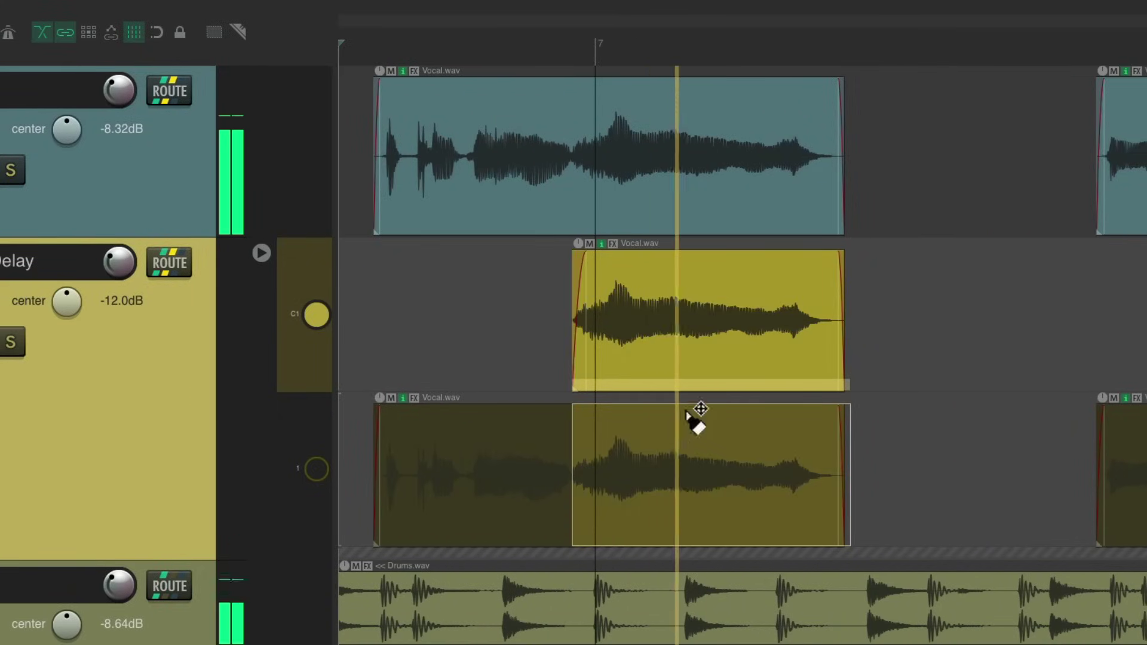
scroll(696, 385, "right", 3)
scroll(693, 394, "right", 6)
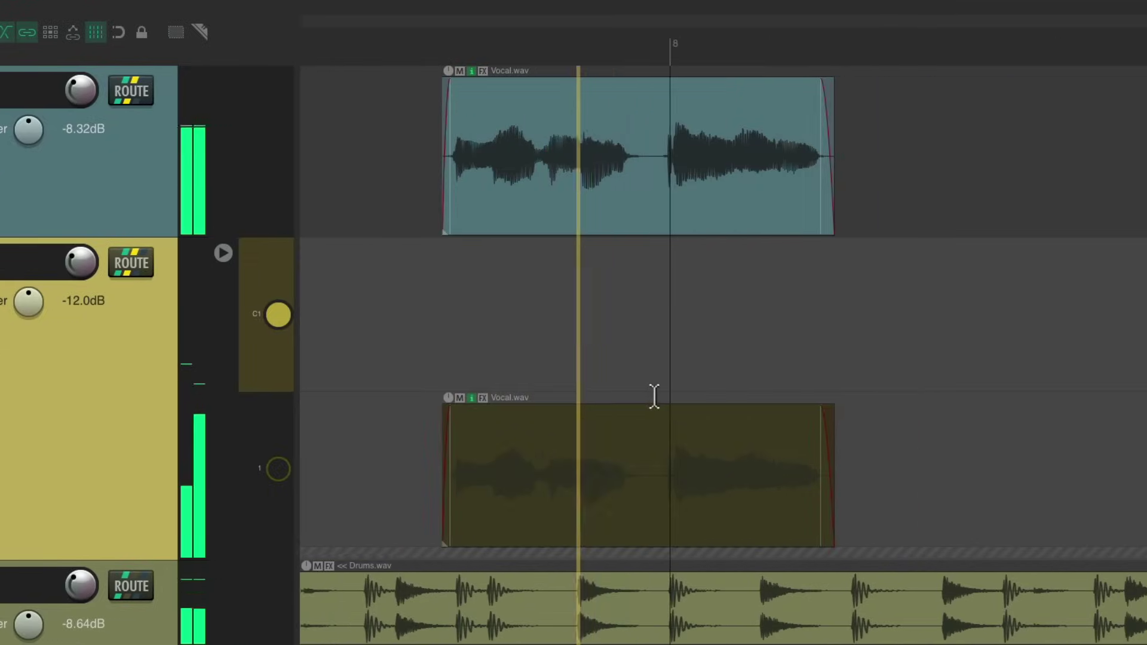
left_click_drag(590, 505, 780, 508)
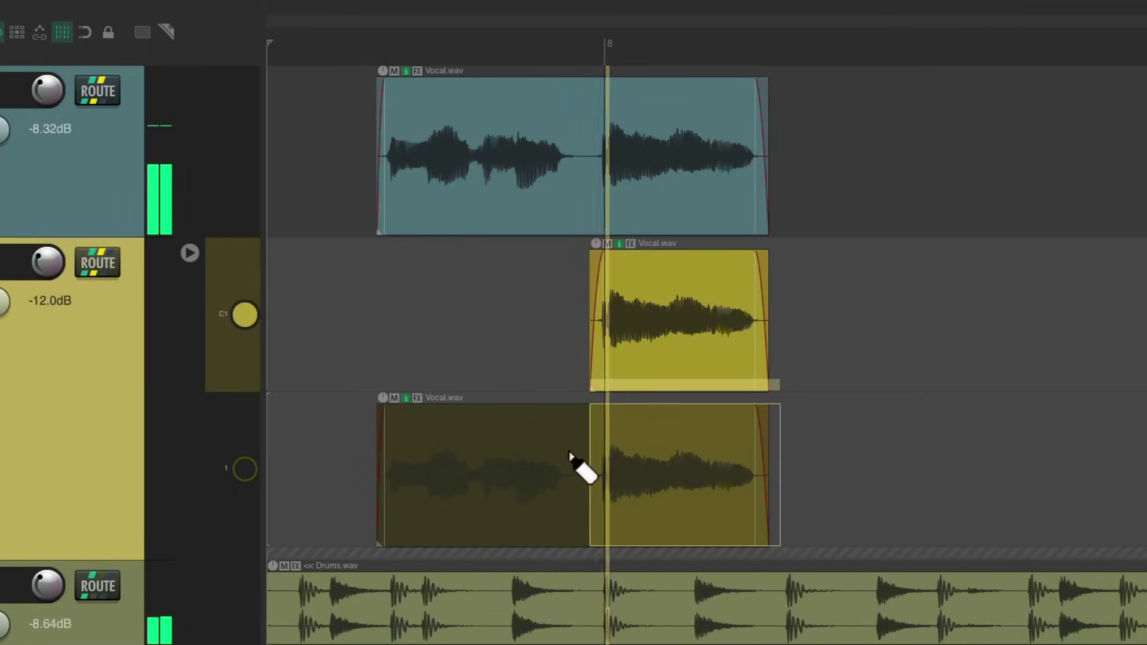
- Comp the phrase tail near bar 10, pull in its end, and audition from bar 5
scroll(568, 368, "right", 10)
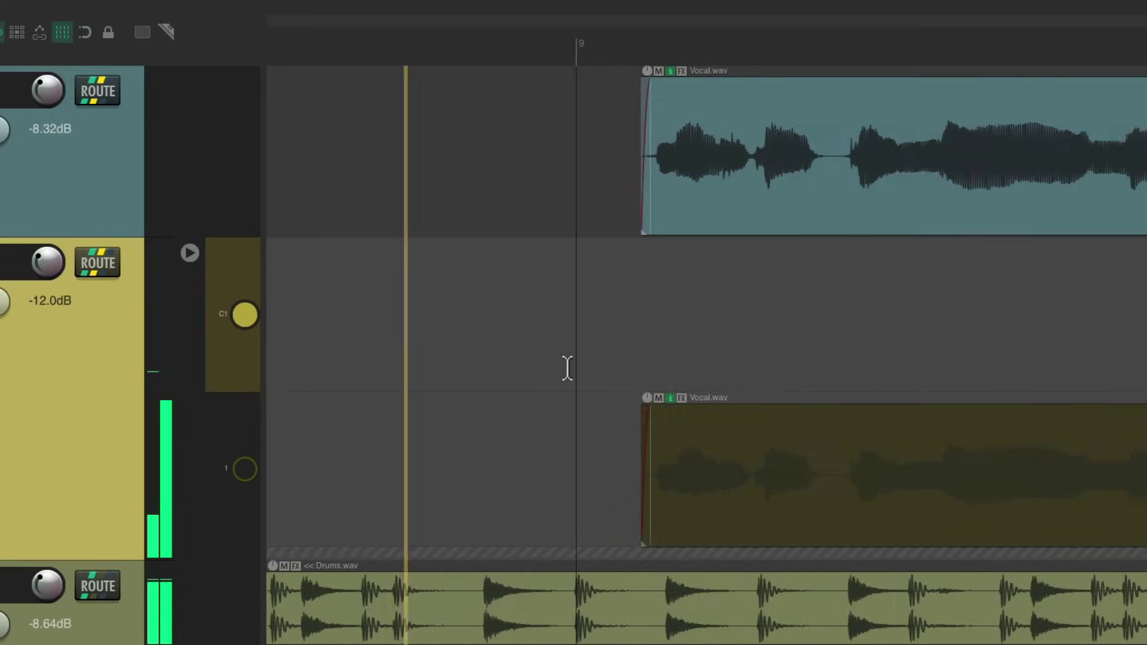
scroll(472, 368, "right", 6)
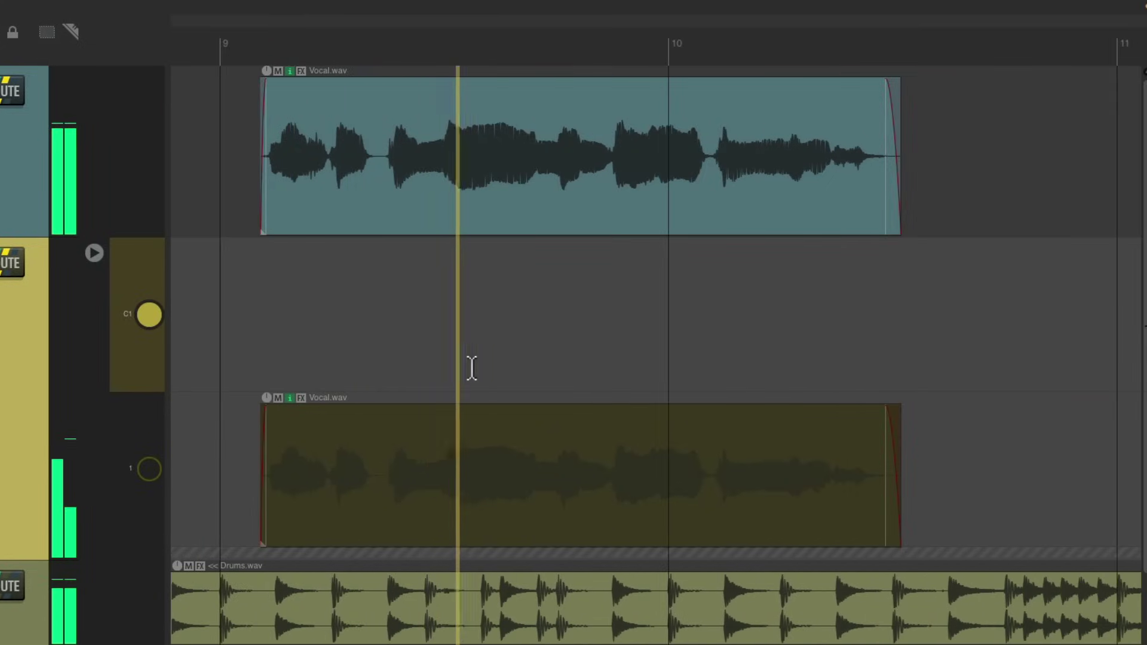
scroll(537, 478, "right", 2)
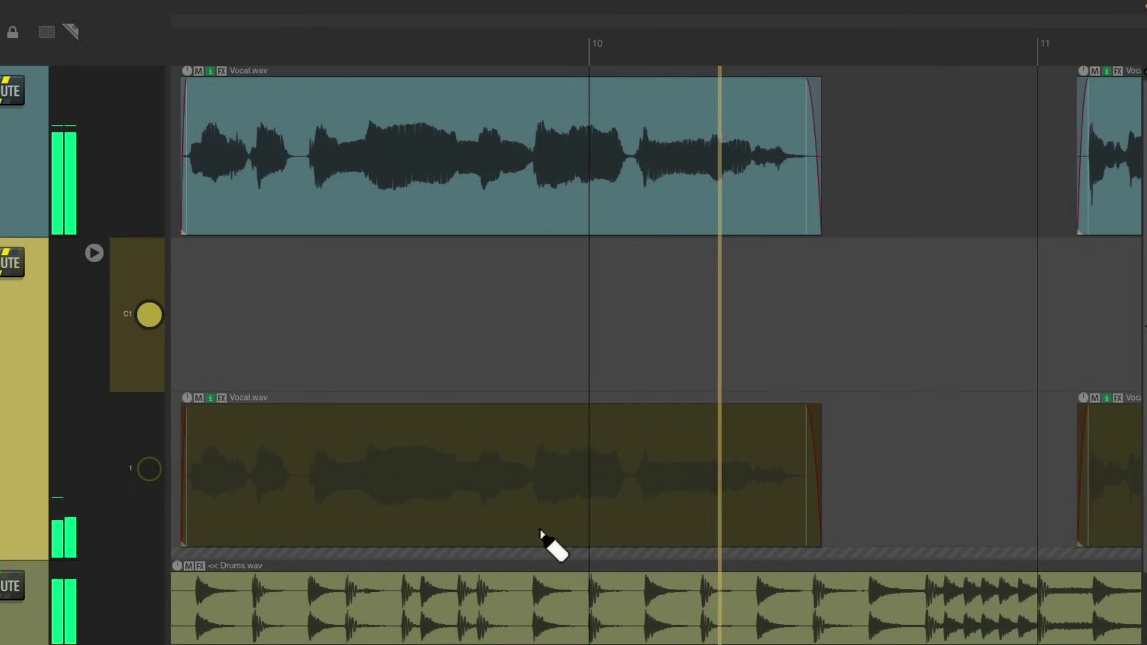
key("space")
left_click_drag(530, 513, 844, 524)
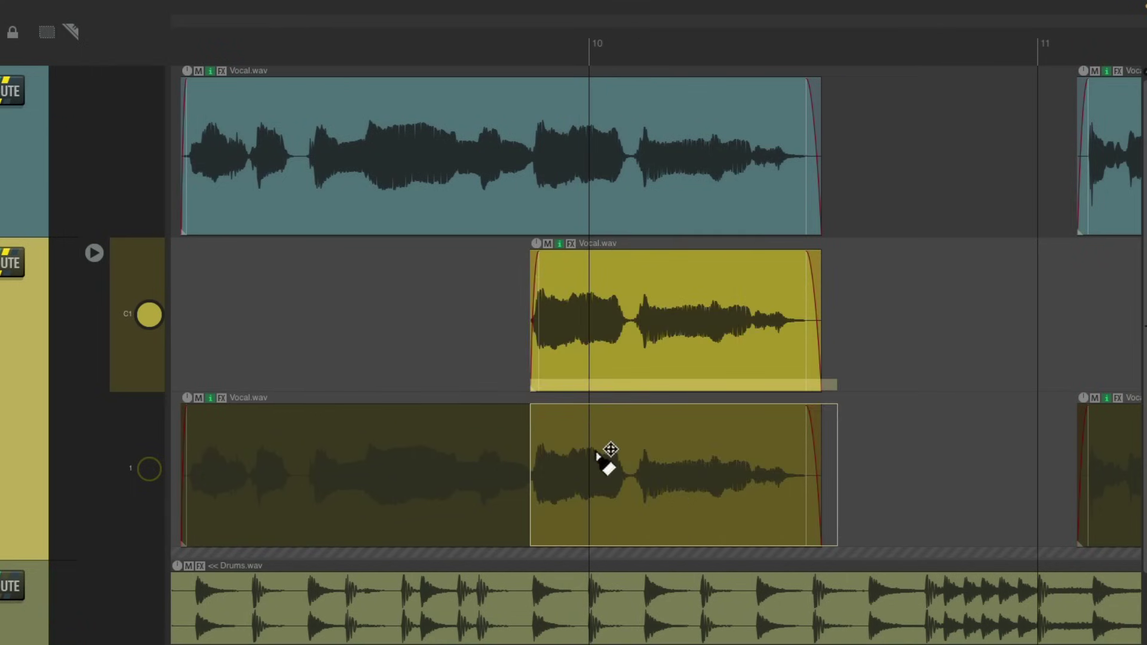
left_click_drag(843, 472, 804, 481)
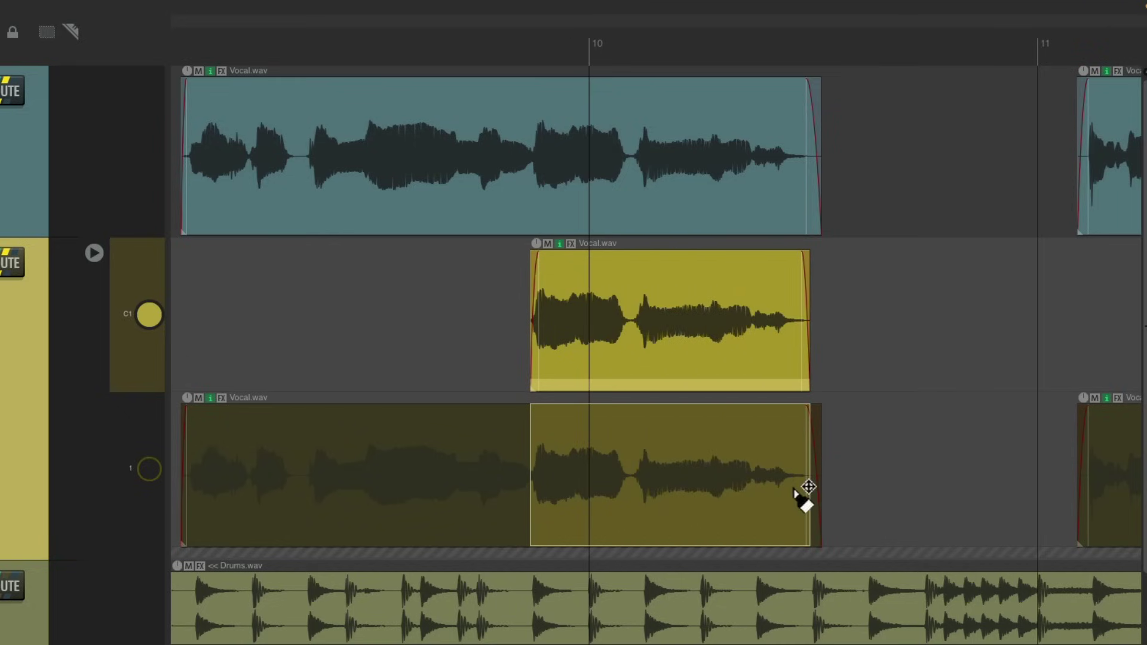
key("space")
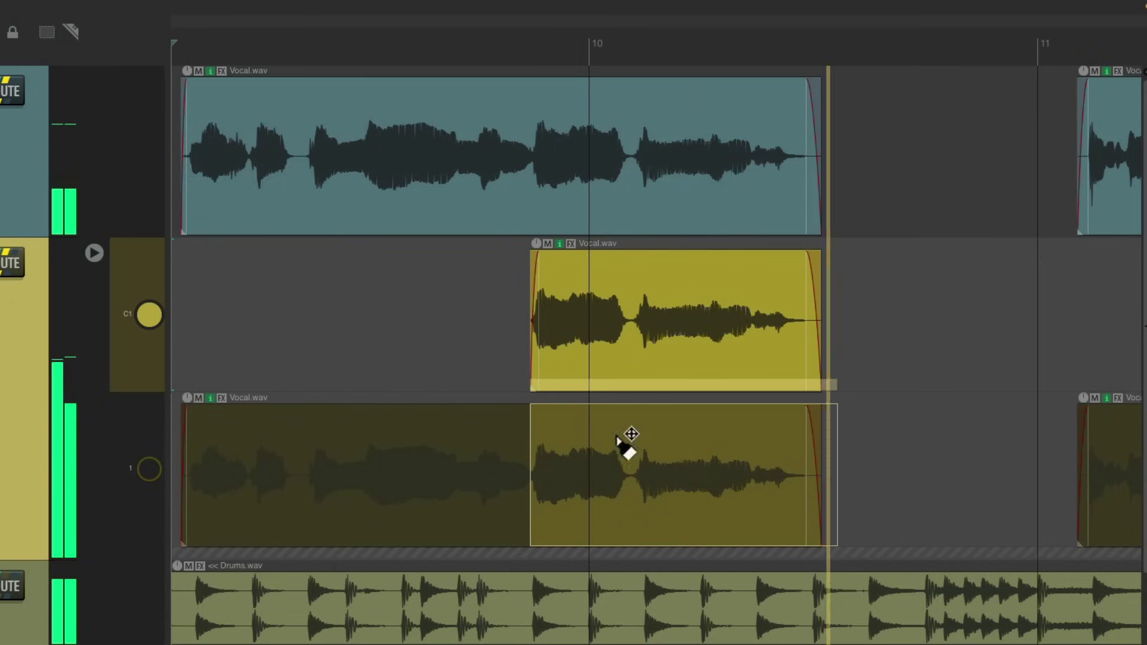
scroll(425, 321, "down", 5)
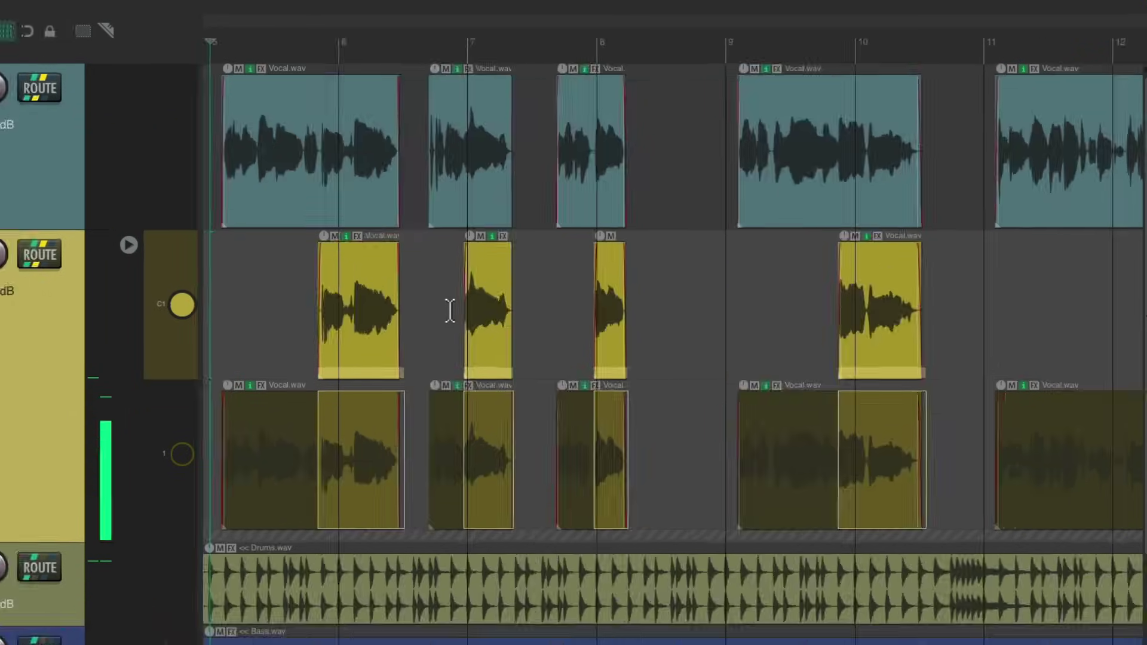
key("space")
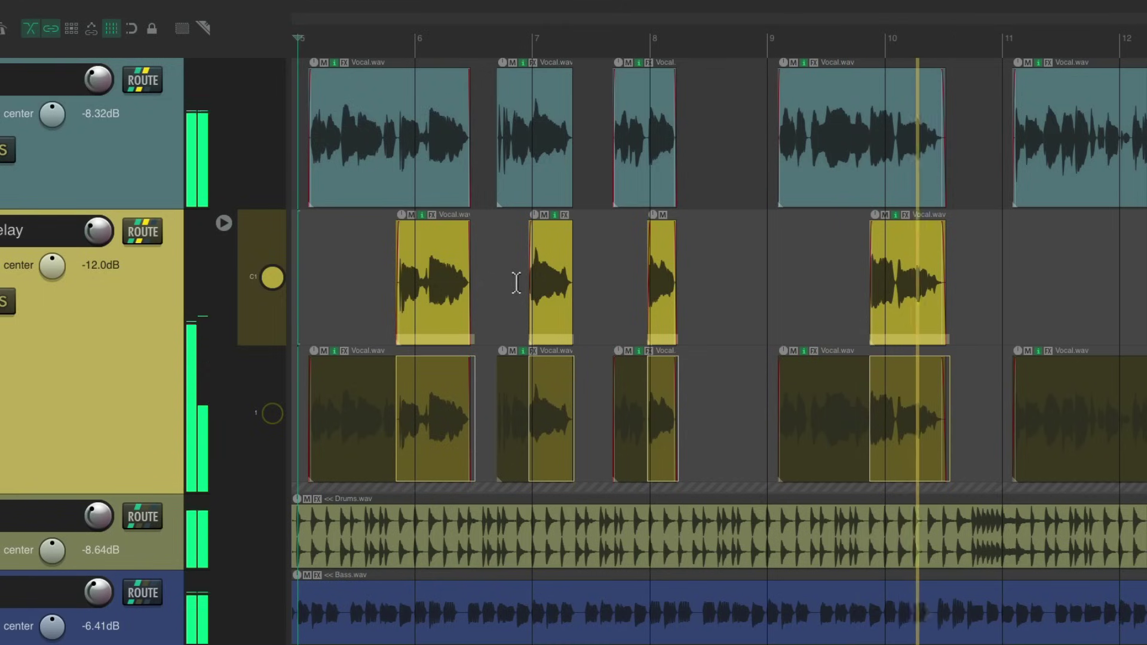
key("space")
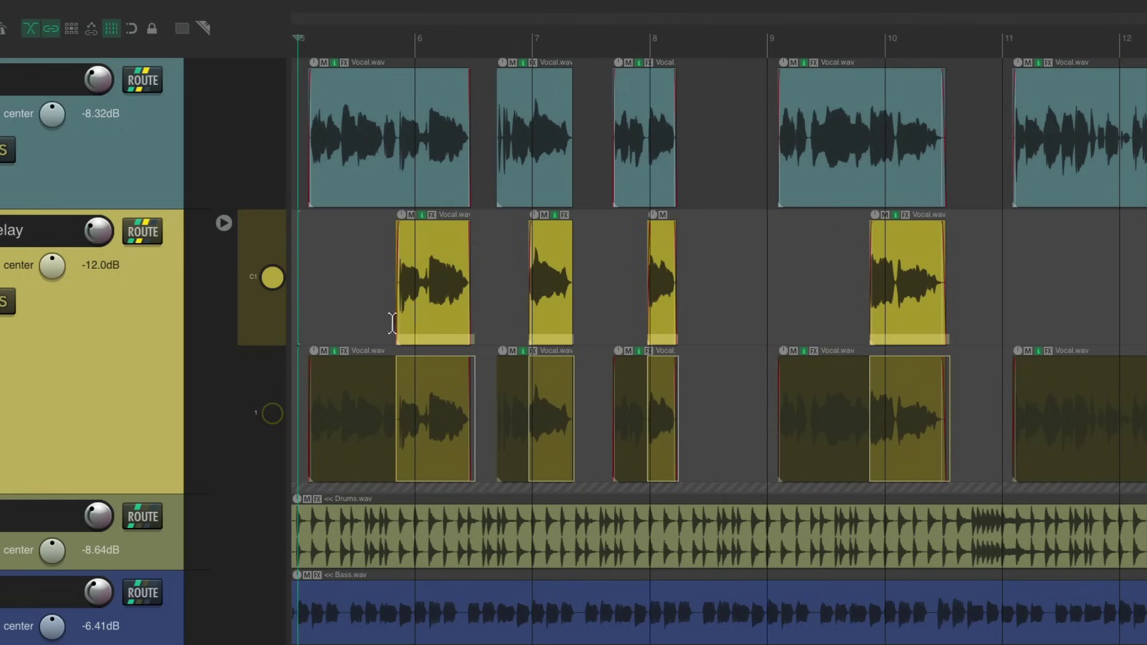
- Redraw the first comp section over its phrase tail, starting slightly earlier
scroll(392, 323, "up", 5)
left_click(436, 383)
scroll(465, 412, "up", 2)
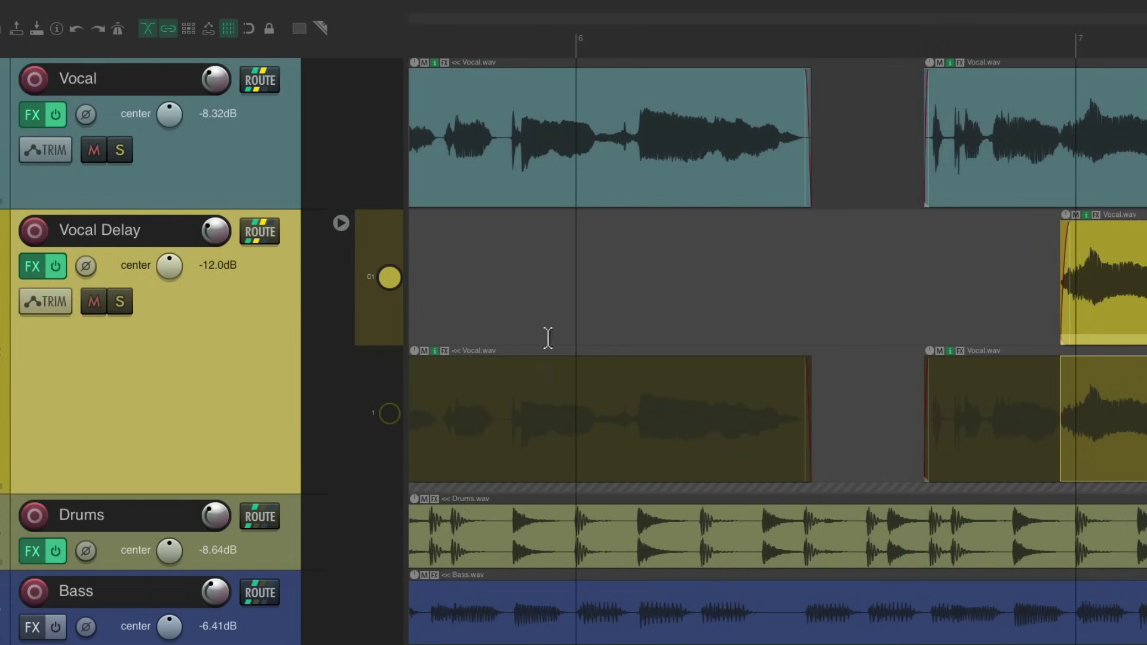
left_click_drag(506, 428, 837, 430)
left_click_drag(521, 426, 584, 439)
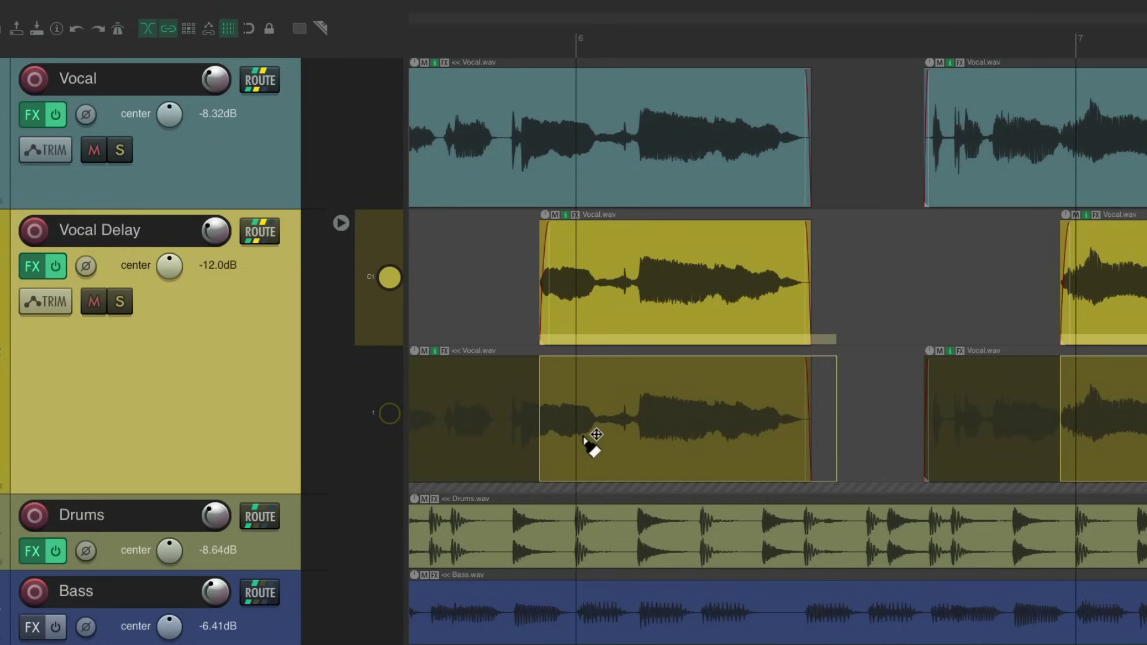
left_click(619, 389)
left_click_drag(503, 436, 828, 447)
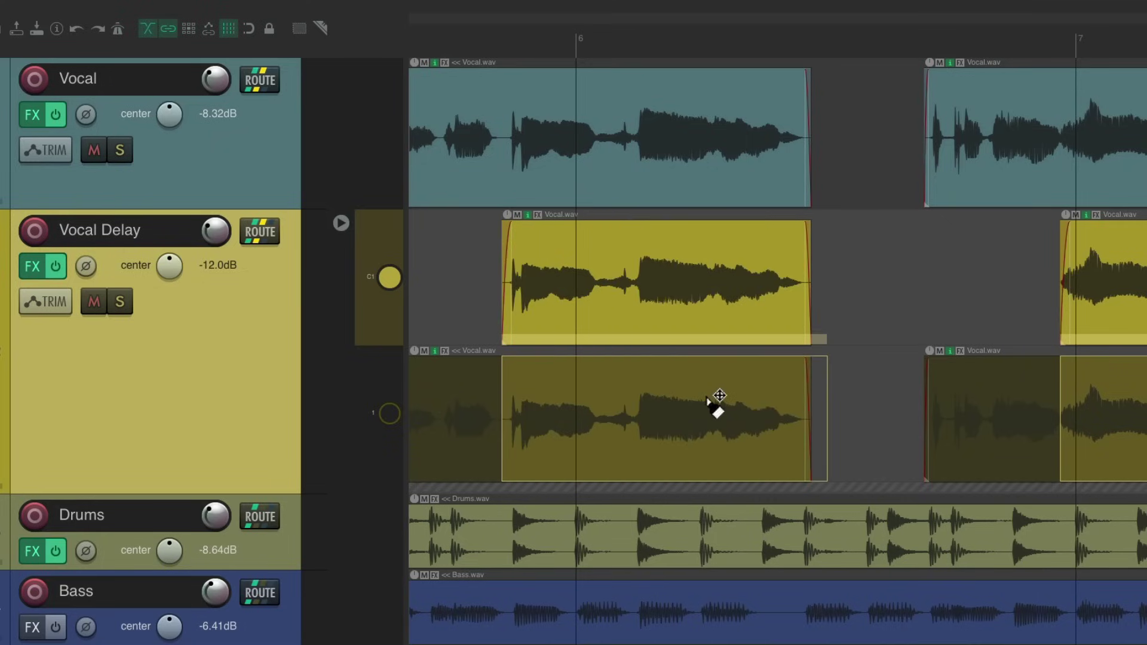
scroll(711, 404, "down", 4)
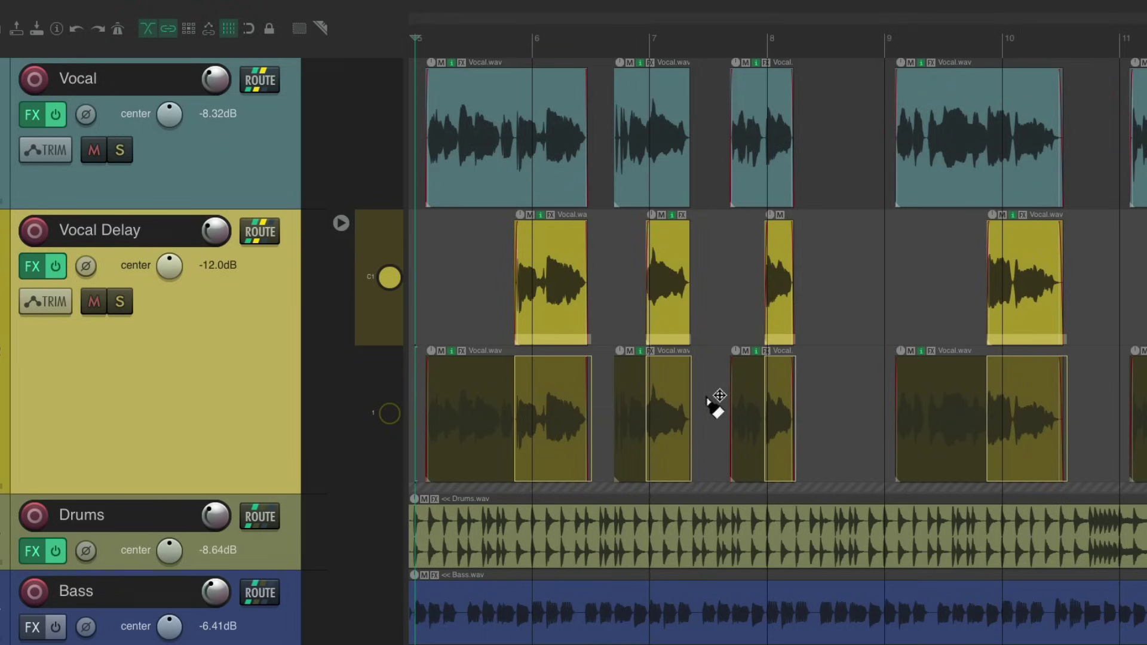
left_click(567, 391)
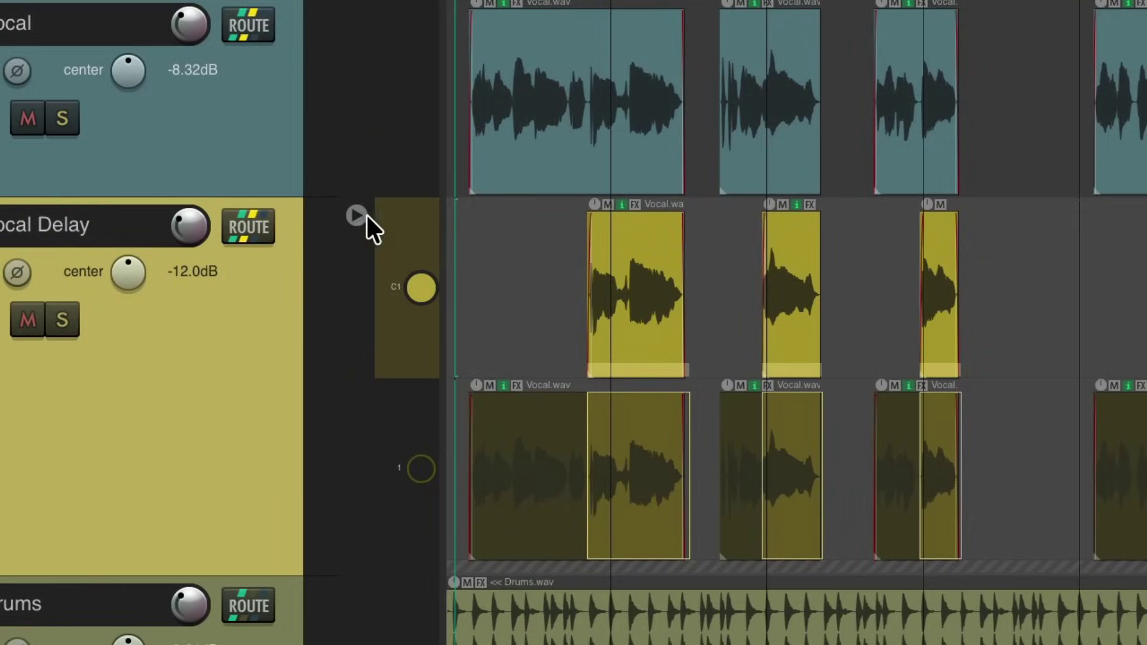
- Hide the non-playing lanes and shrink the Vocal Delay track height
left_click(357, 215)
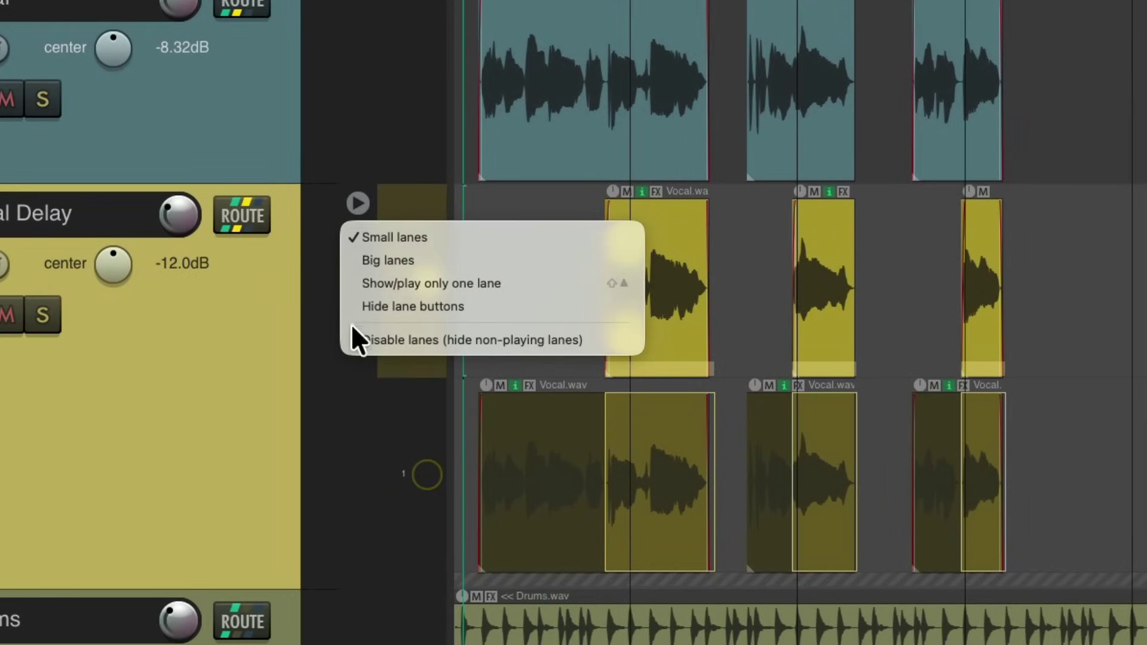
left_click(351, 338)
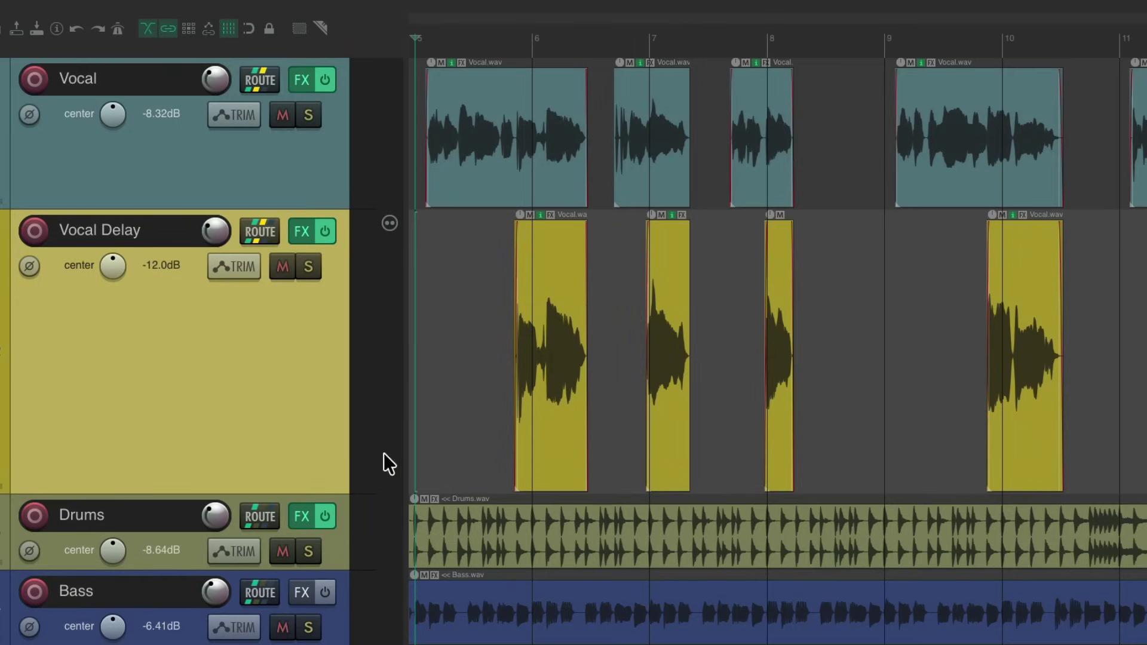
left_click_drag(343, 495, 355, 302)
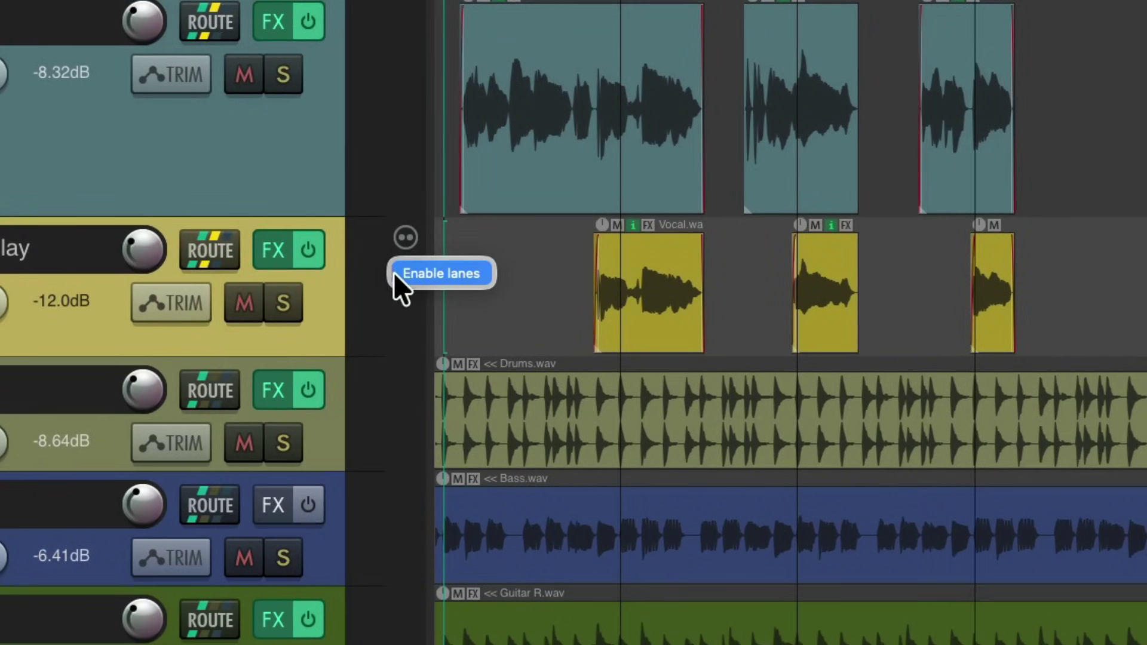
- Restore lanes with C1 playing, undo an accidental deletion, then re-hide non-playing lanes and shrink the track
left_click(393, 277)
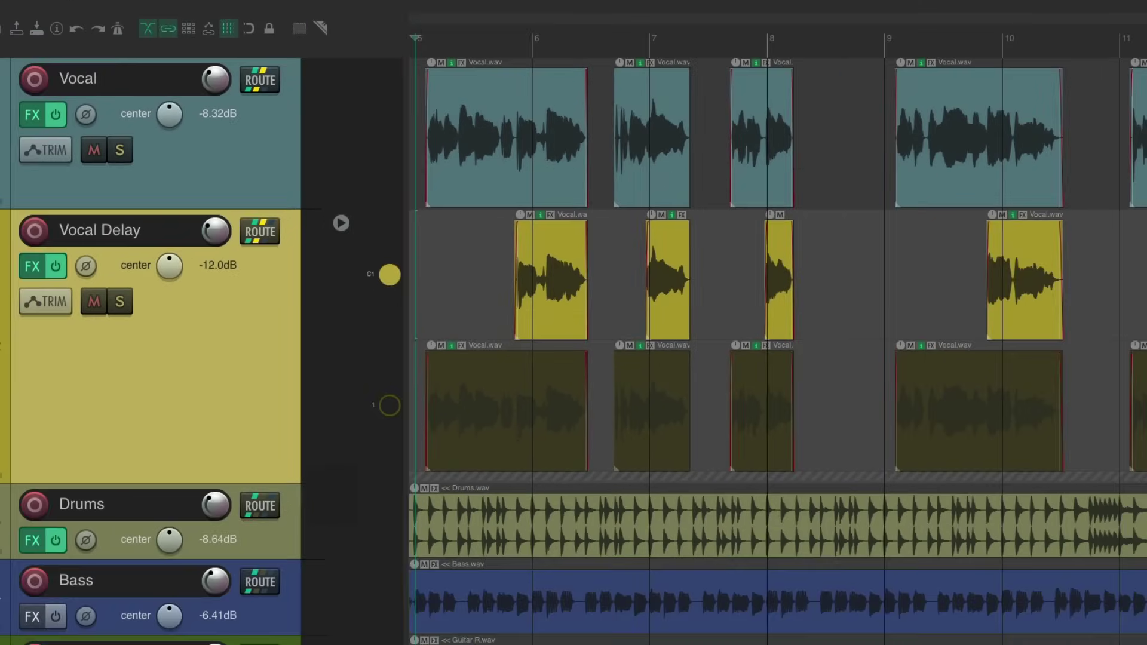
left_click(388, 276)
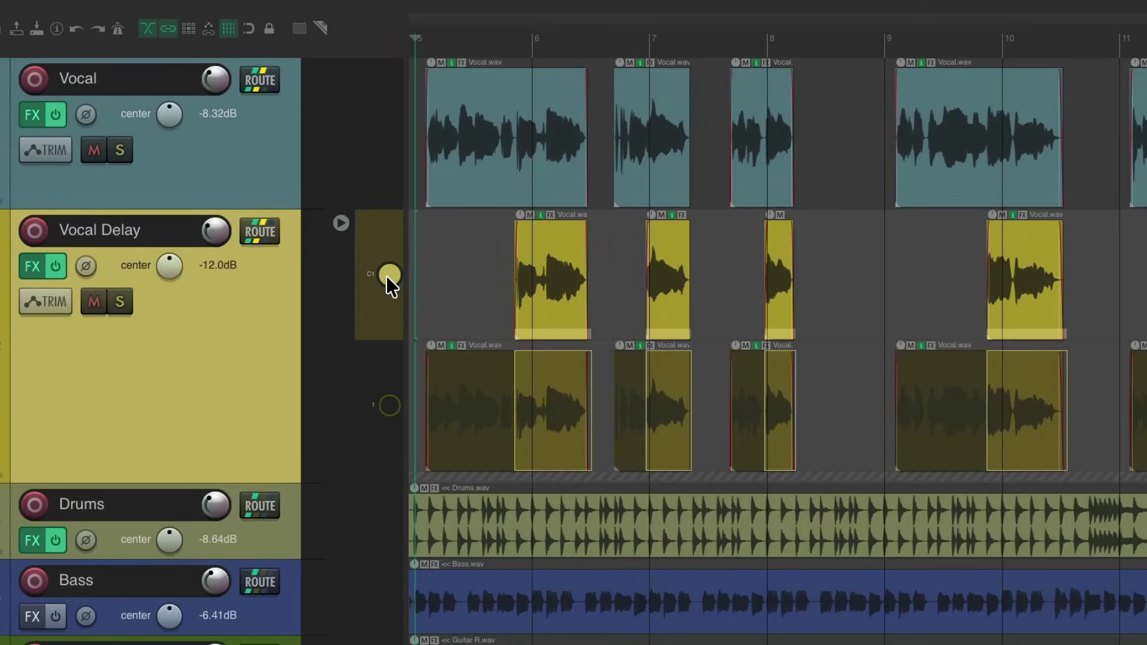
left_click(550, 375, "alt")
key("ctrl+z")
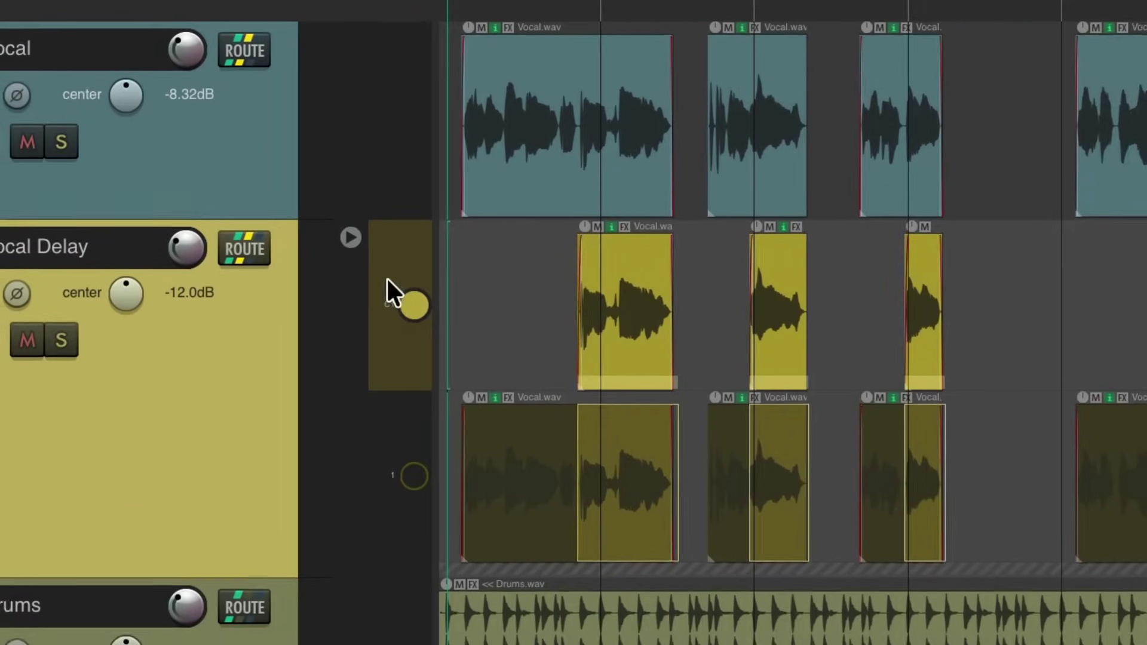
left_click(340, 223)
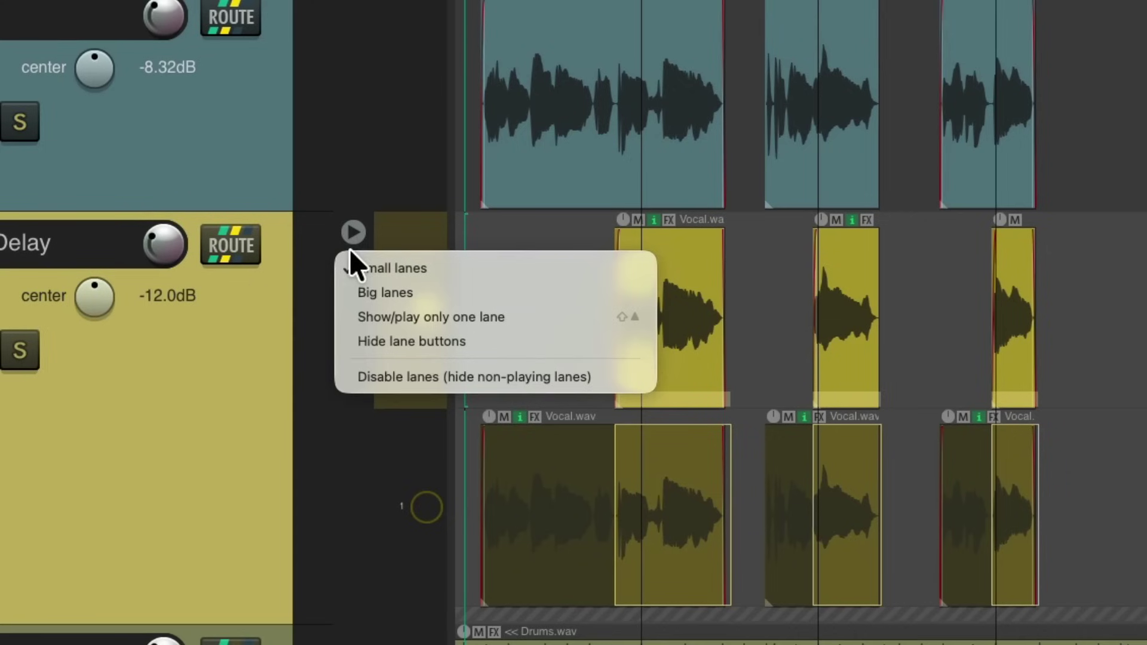
left_click(354, 375)
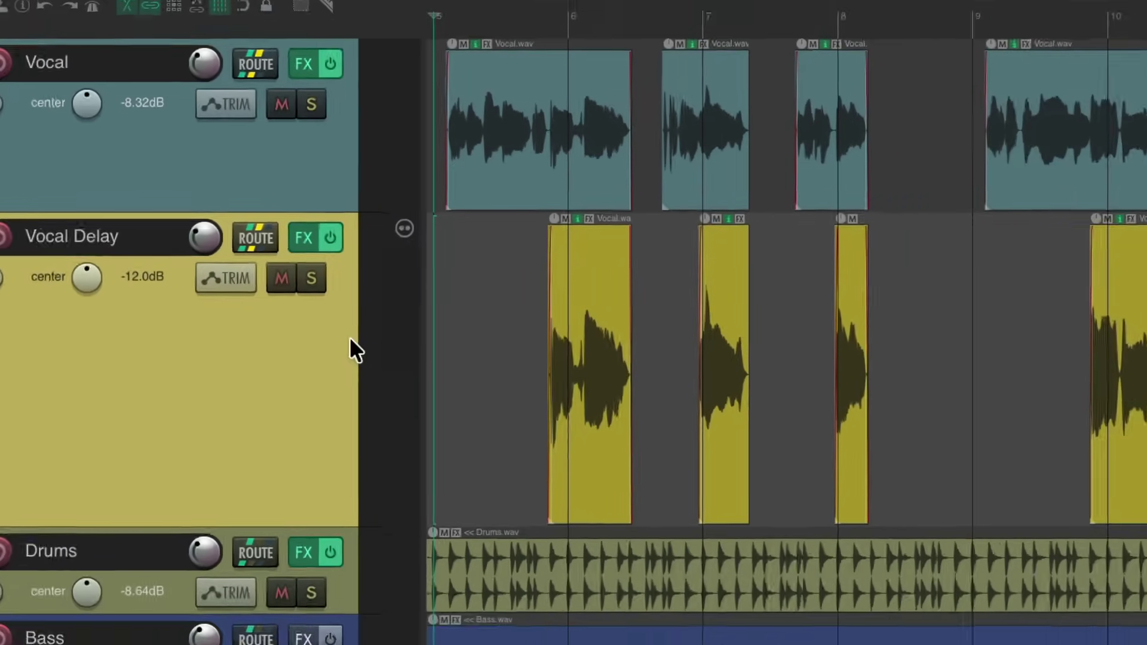
left_click_drag(356, 490, 345, 302)
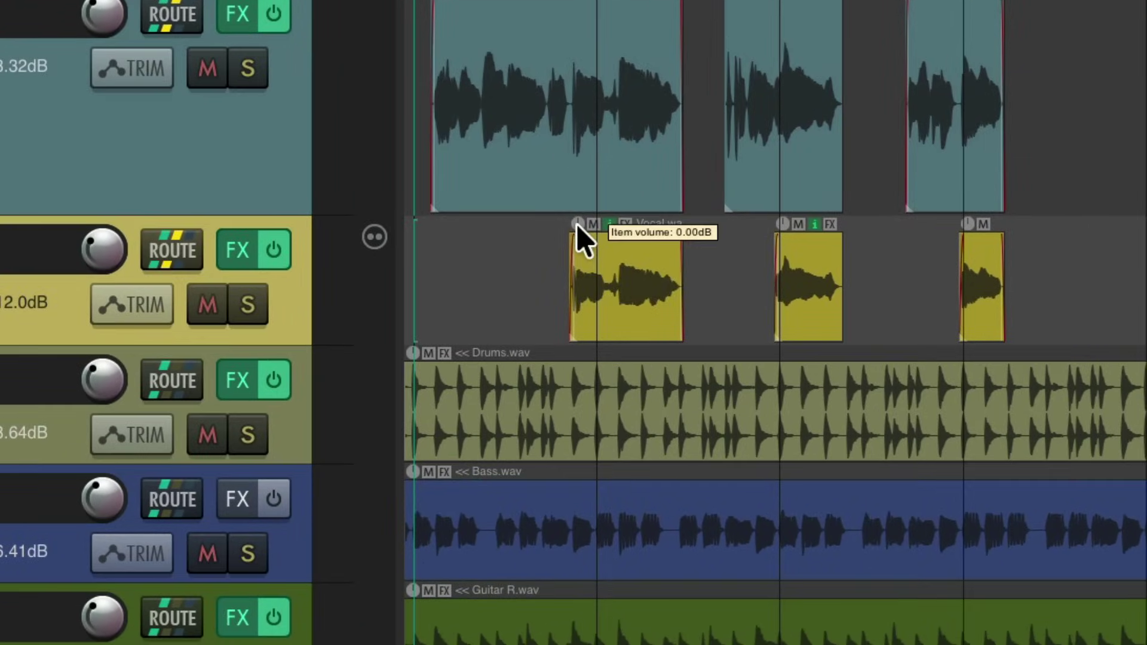
- Adjust the volume of the first and third comp pieces, setting the first to +0.50 dB
left_click_drag(562, 234, 710, 243)
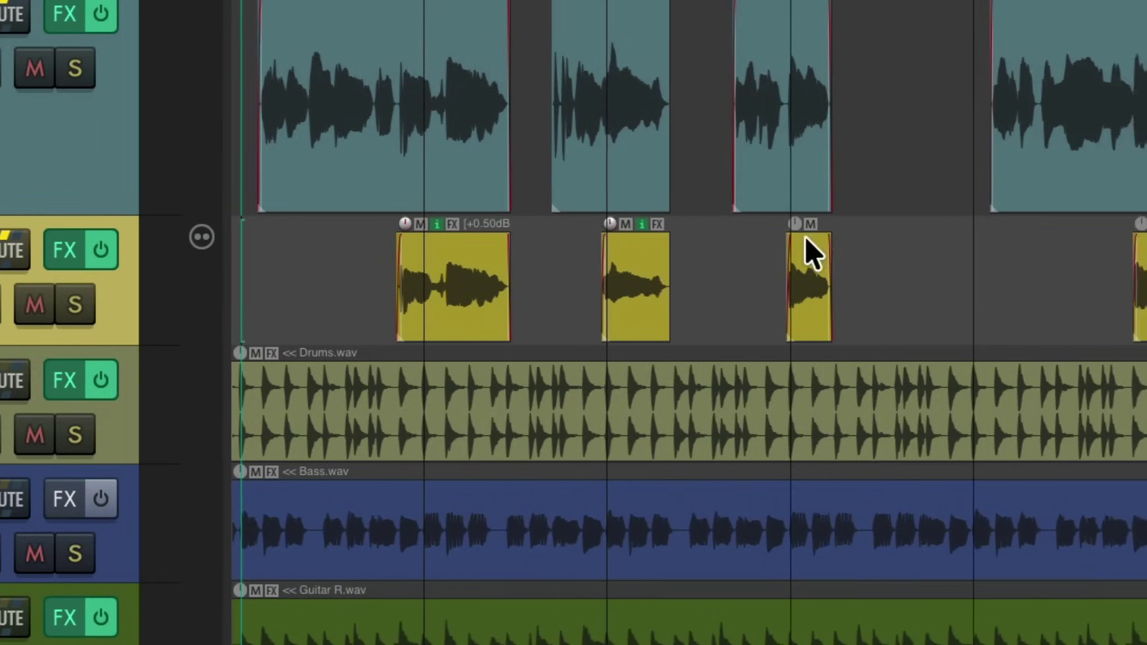
left_click_drag(805, 236, 791, 257)
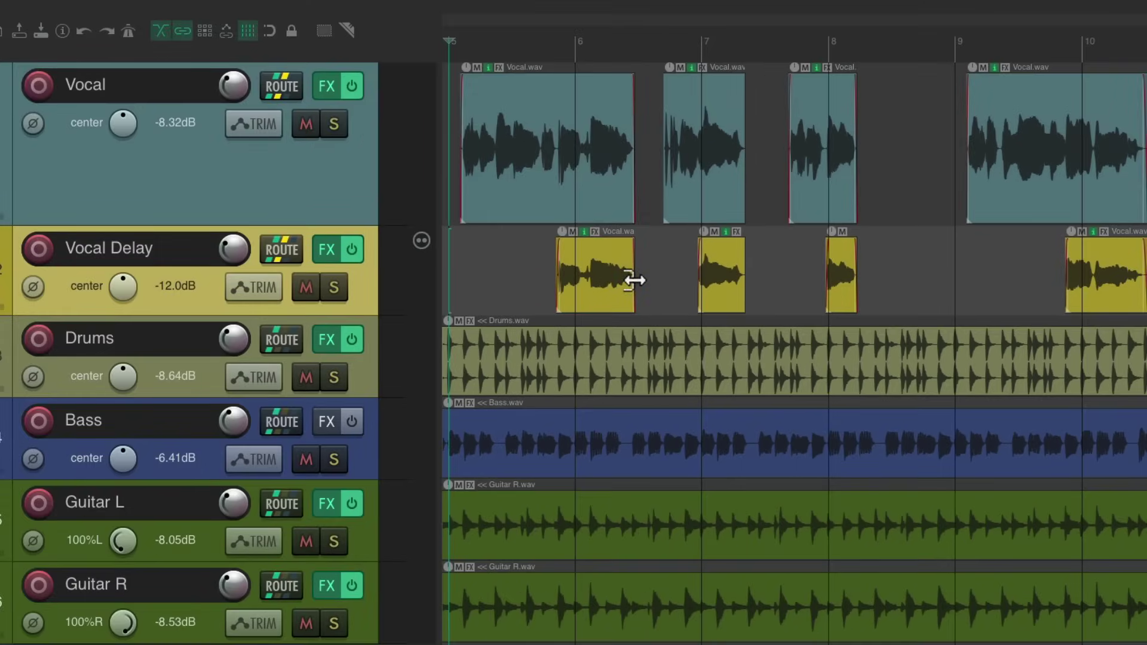
- Review the ReaComp, ReaEQ, ReaDelay and Ping Pong Pan settings in the Vocal Delay FX chain
left_click(324, 250)
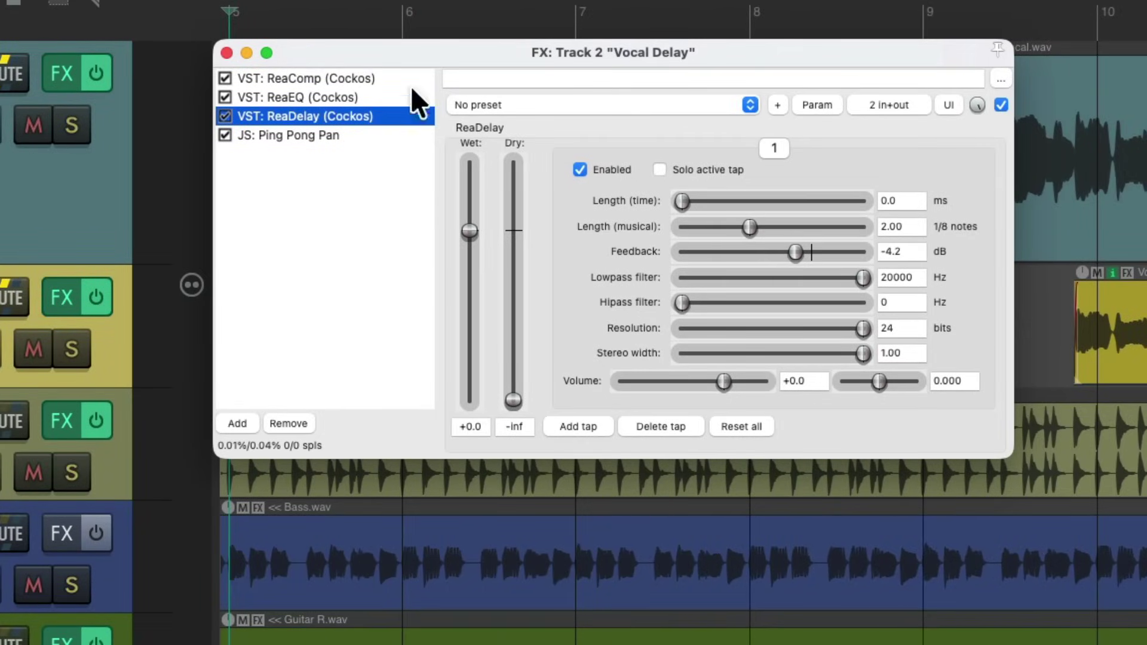
left_click(401, 77)
left_click(389, 98)
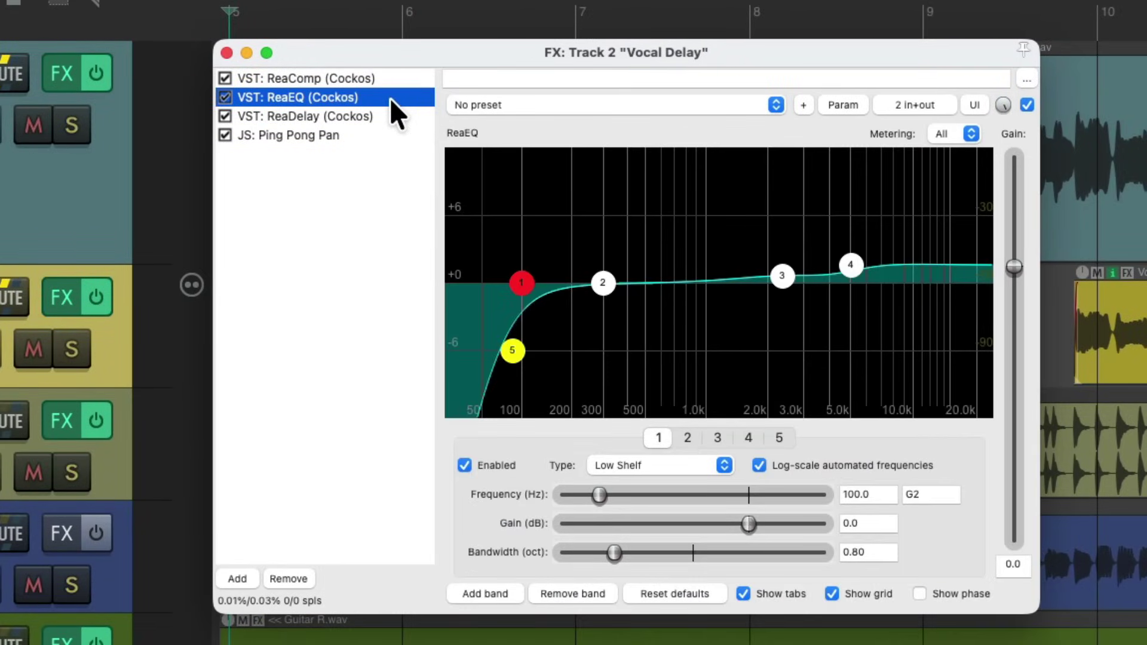
left_click(396, 116)
left_click(386, 134)
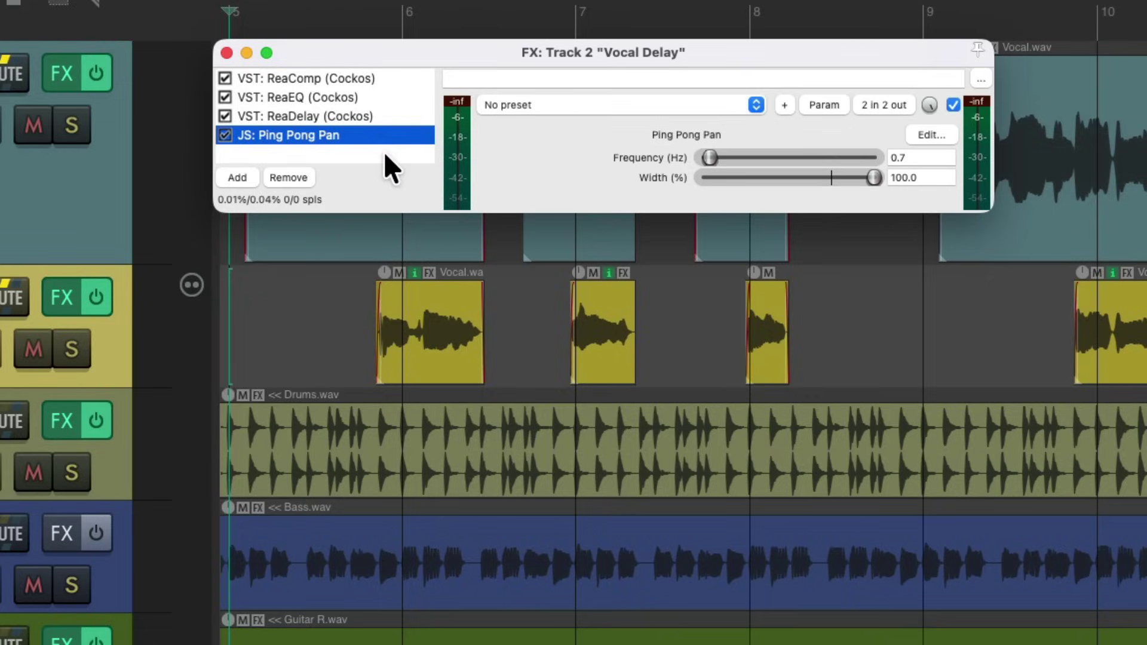
- Add a second ReaEQ and make band 5 a high pass near 177 Hz
double_click(384, 153)
type("eq")
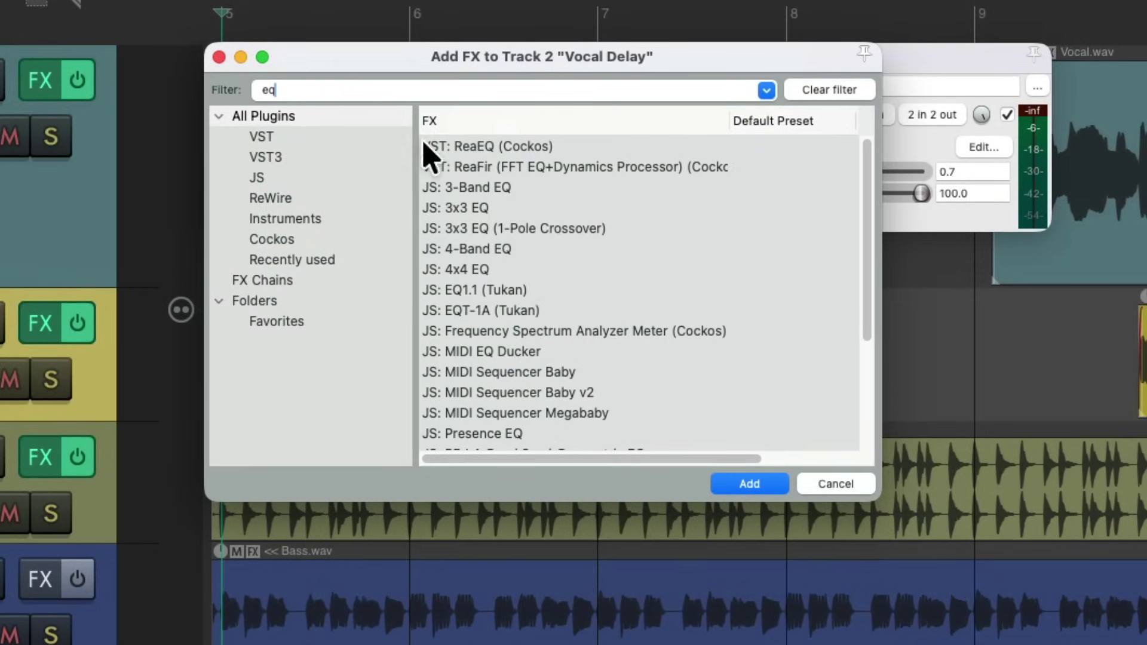
double_click(487, 146)
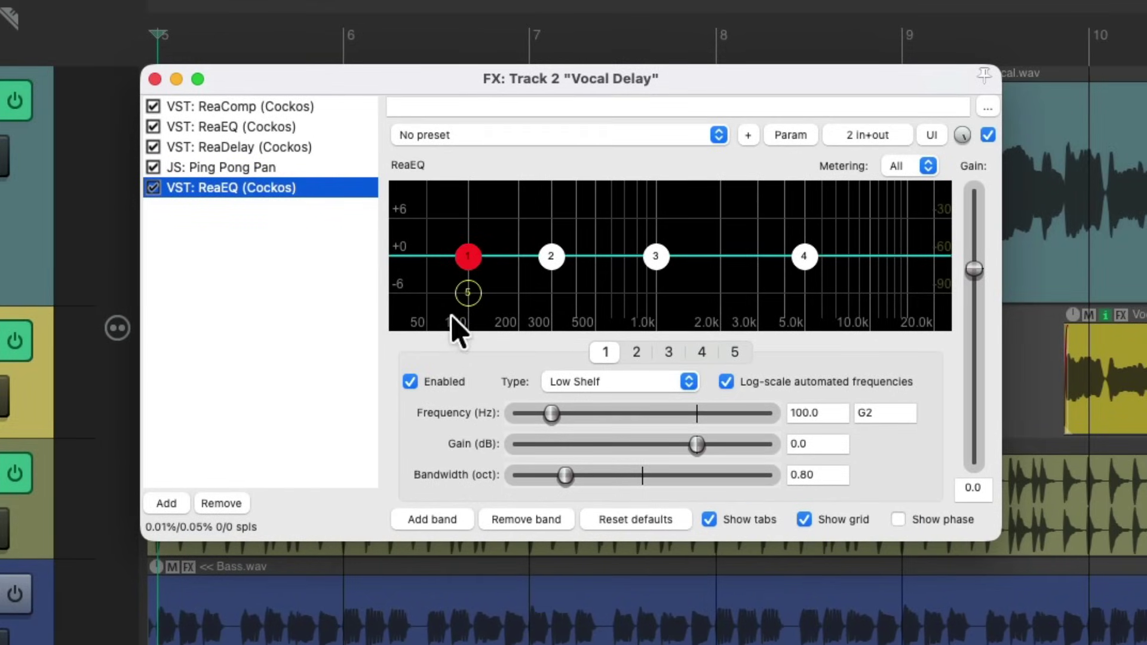
left_click_drag(468, 293, 508, 292)
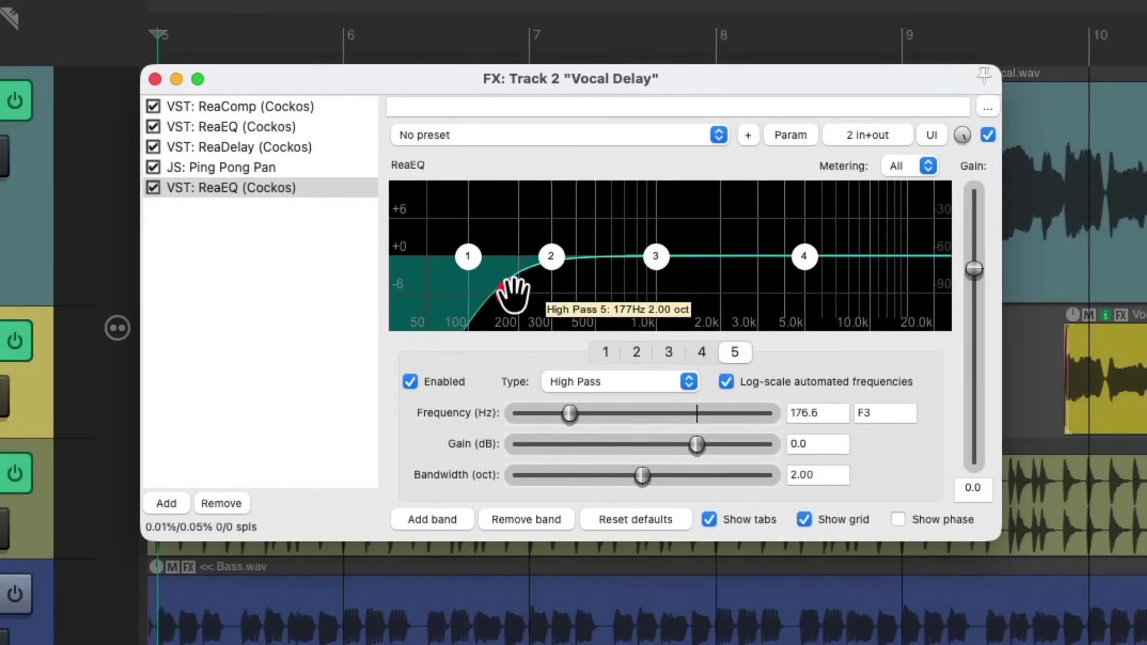
- Turn band 4 into a low pass and tune its cutoff by ear to about 2439 Hz
left_click(803, 254)
left_click(642, 385)
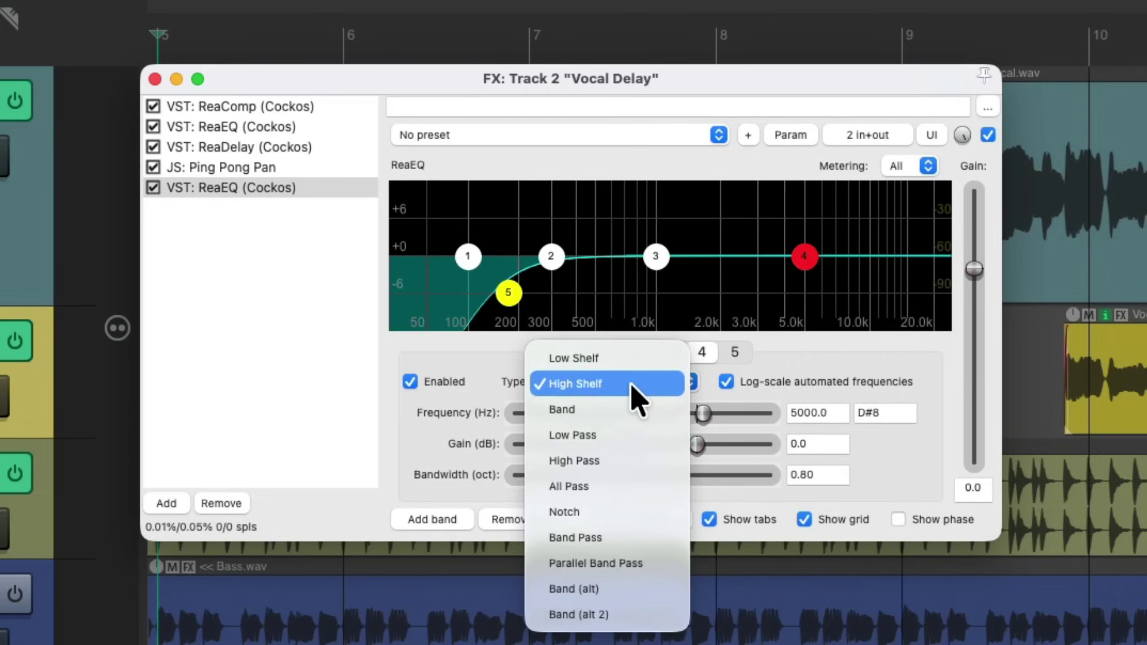
left_click(607, 435)
left_click_drag(804, 292, 777, 294)
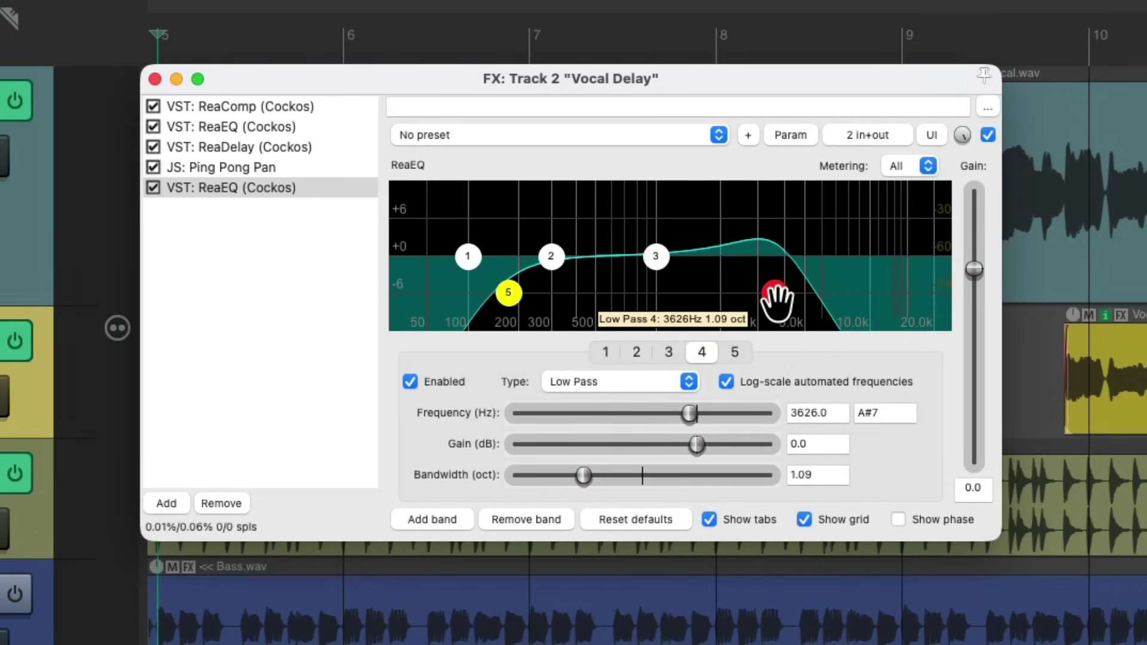
key("space")
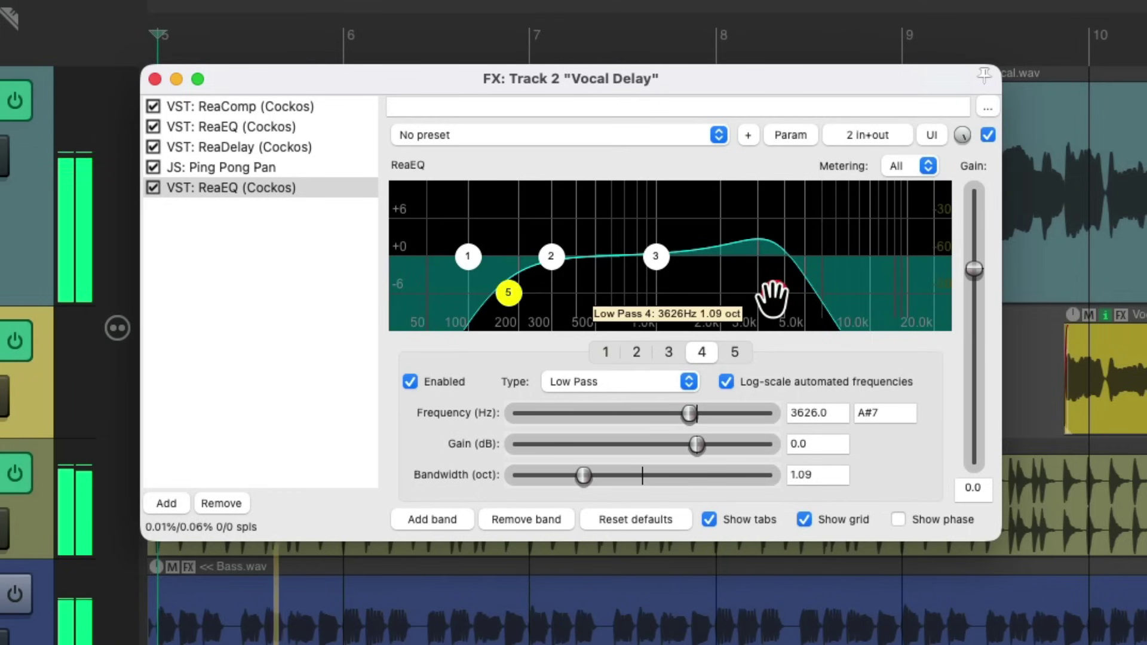
left_click_drag(772, 297, 736, 297)
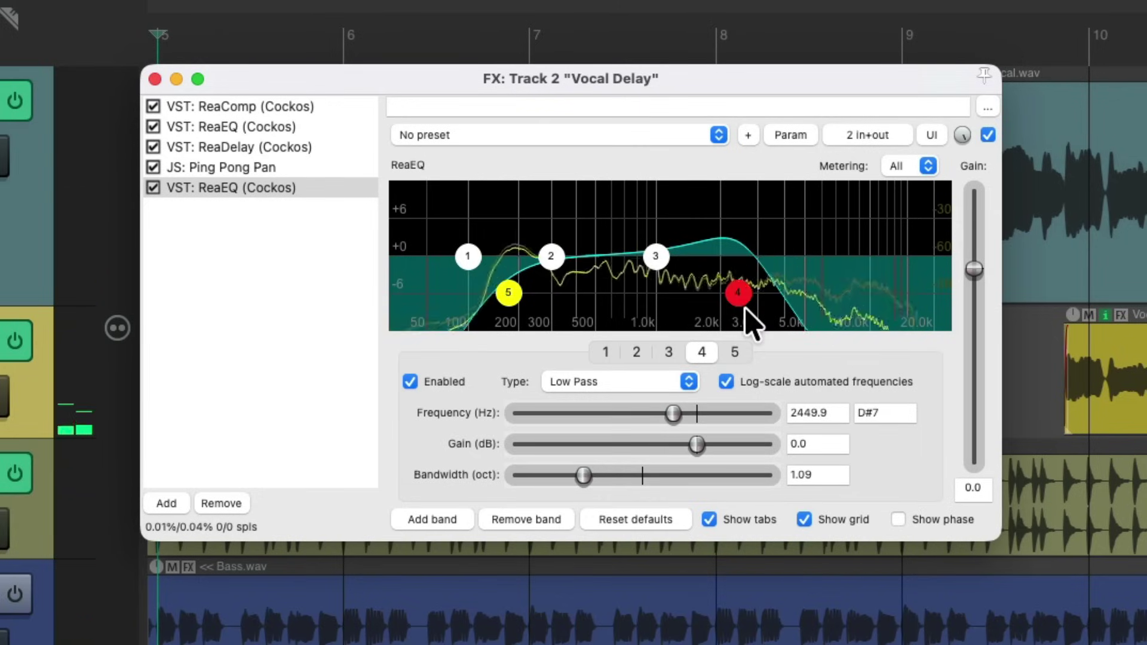
scroll(685, 422, "down", 1)
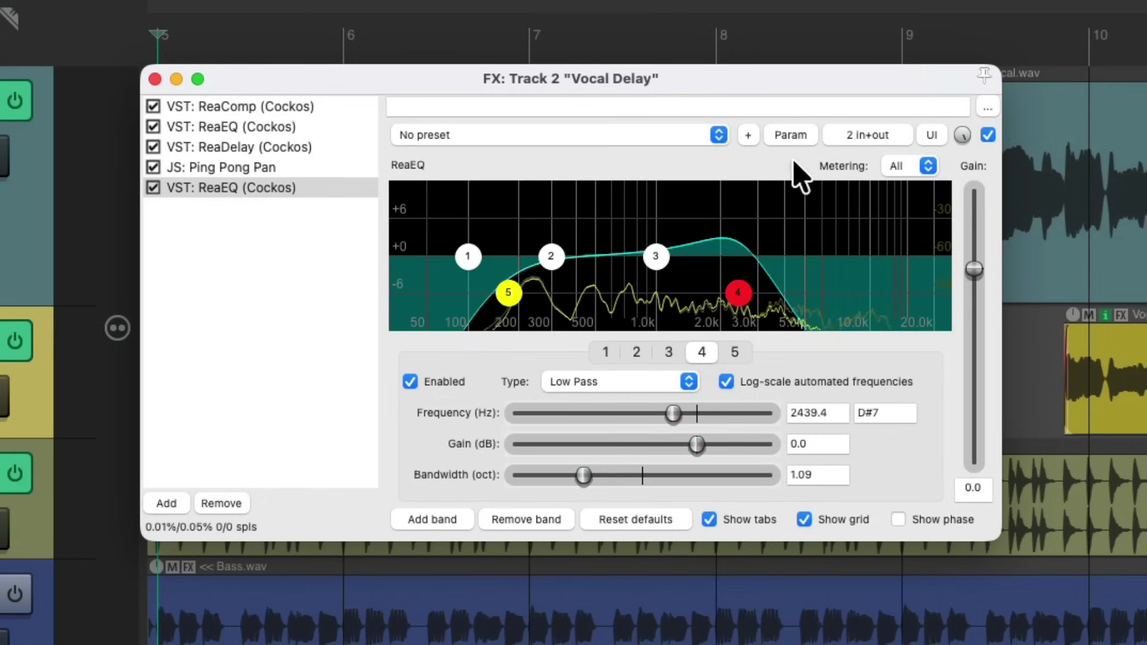
- Modulate the low-pass frequency with a tempo-synced 4 QN LFO at 14.4% and raise its baseline cutoff
left_click(787, 136)
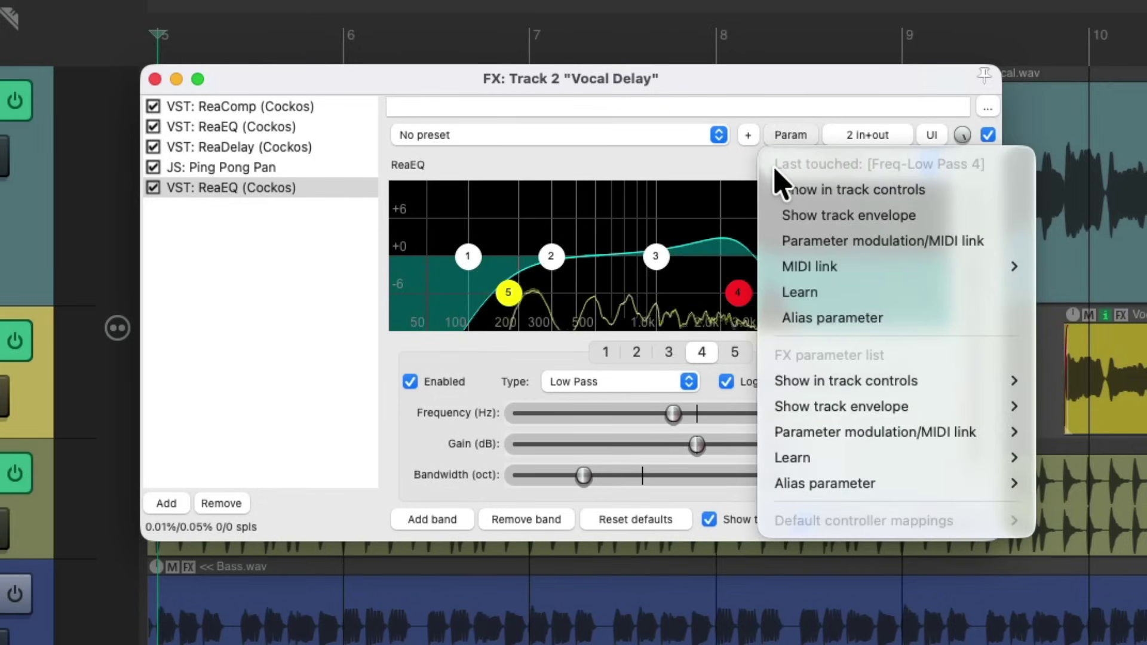
left_click(771, 242)
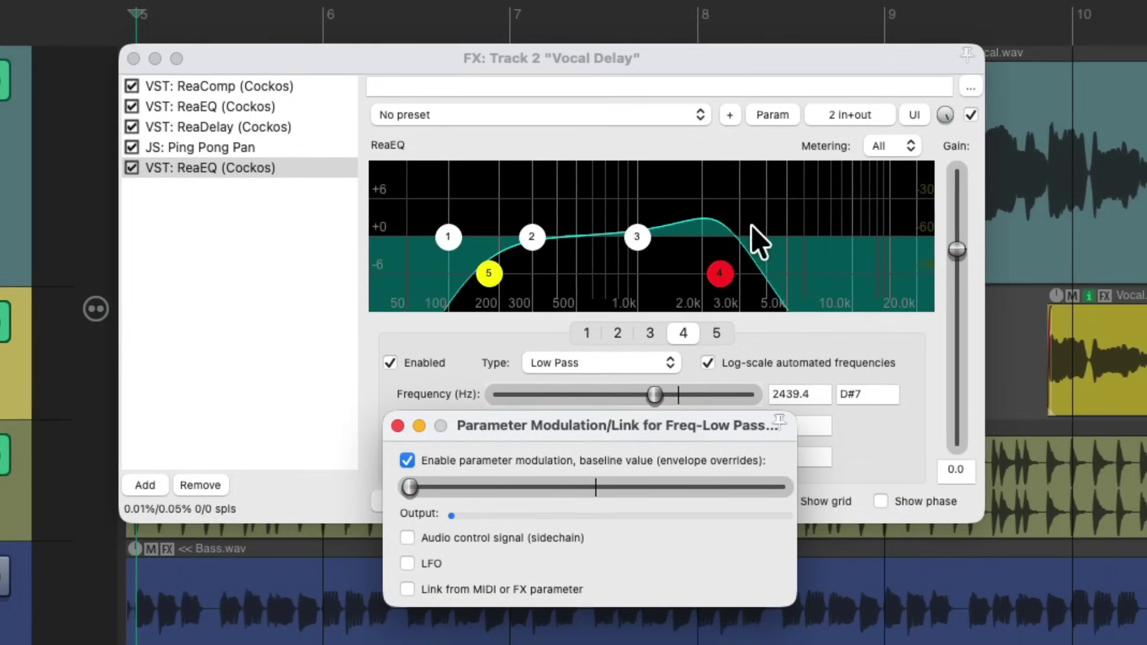
left_click(408, 563)
left_click(604, 587)
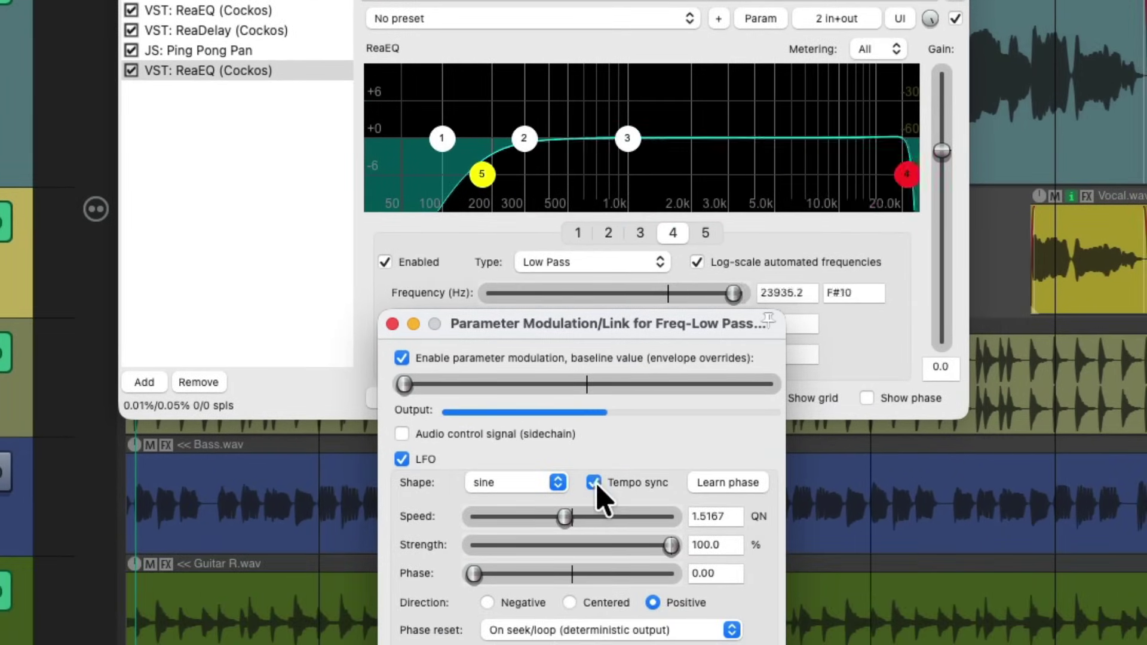
left_click_drag(565, 517, 529, 519)
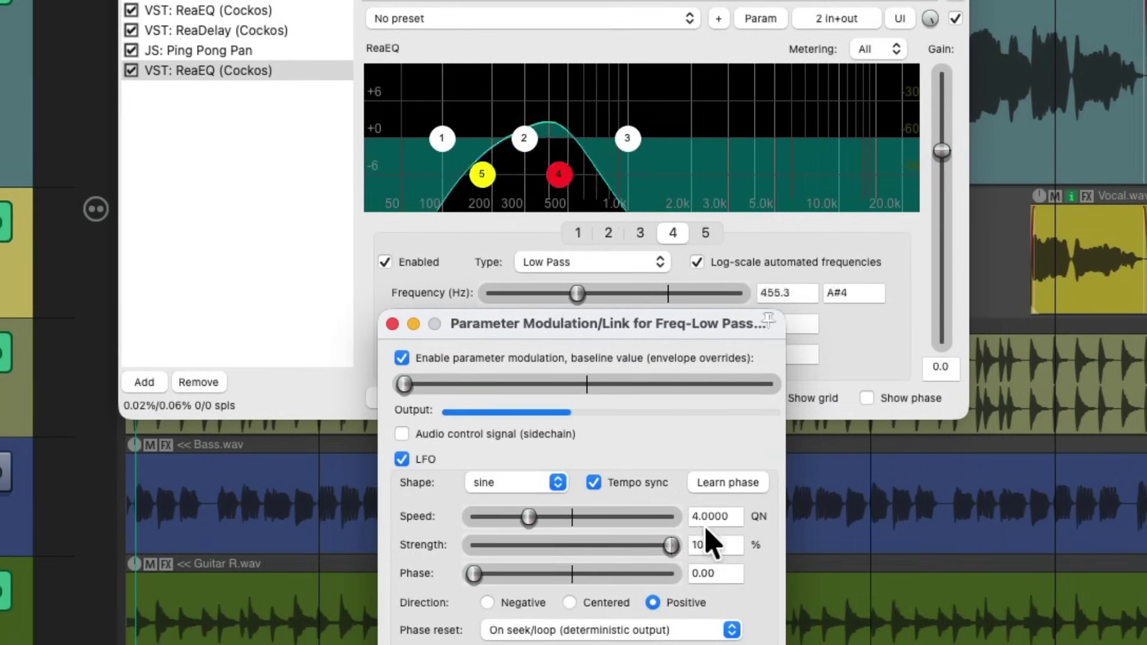
left_click_drag(671, 545, 556, 574)
left_click_drag(405, 384, 623, 384)
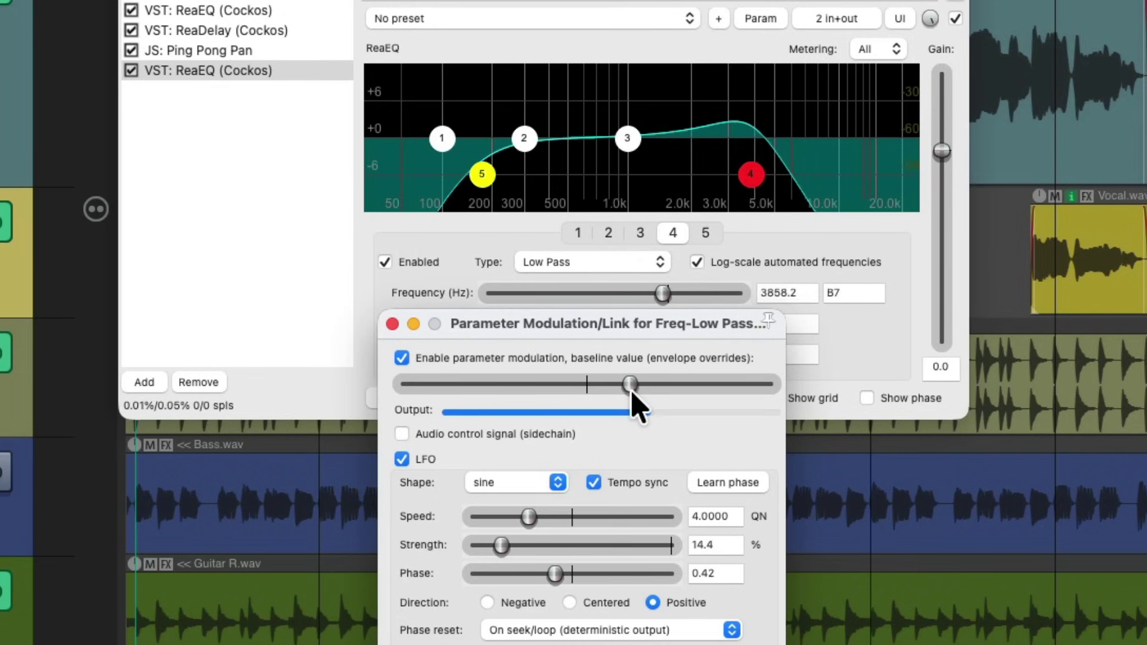
left_click_drag(632, 389, 640, 386)
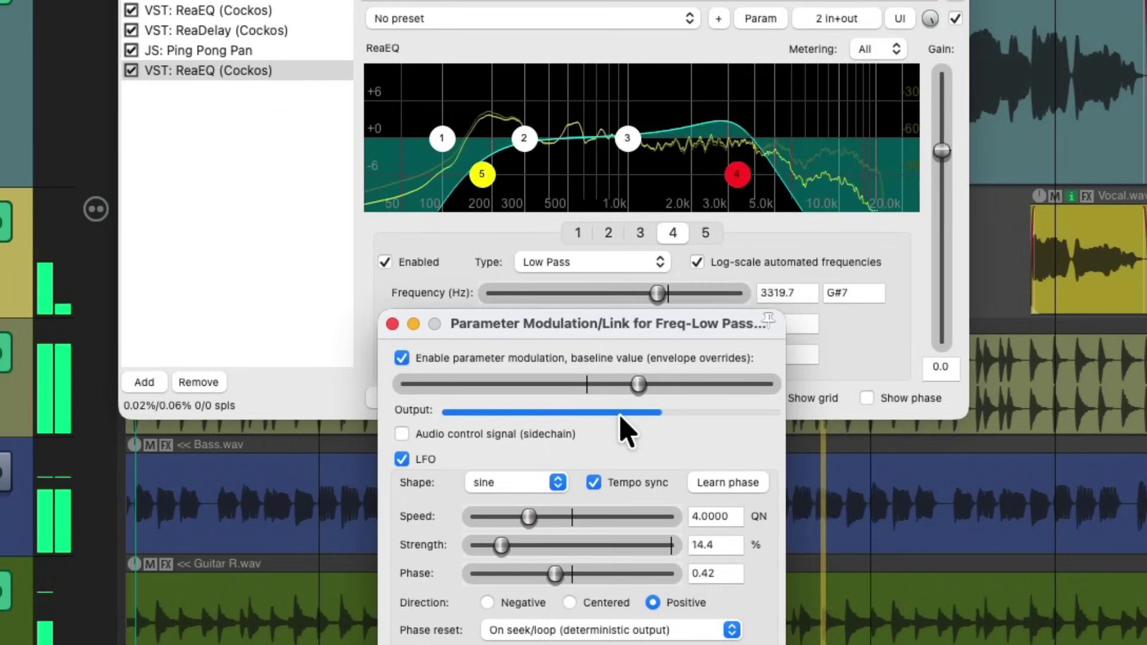
left_click_drag(638, 386, 625, 401)
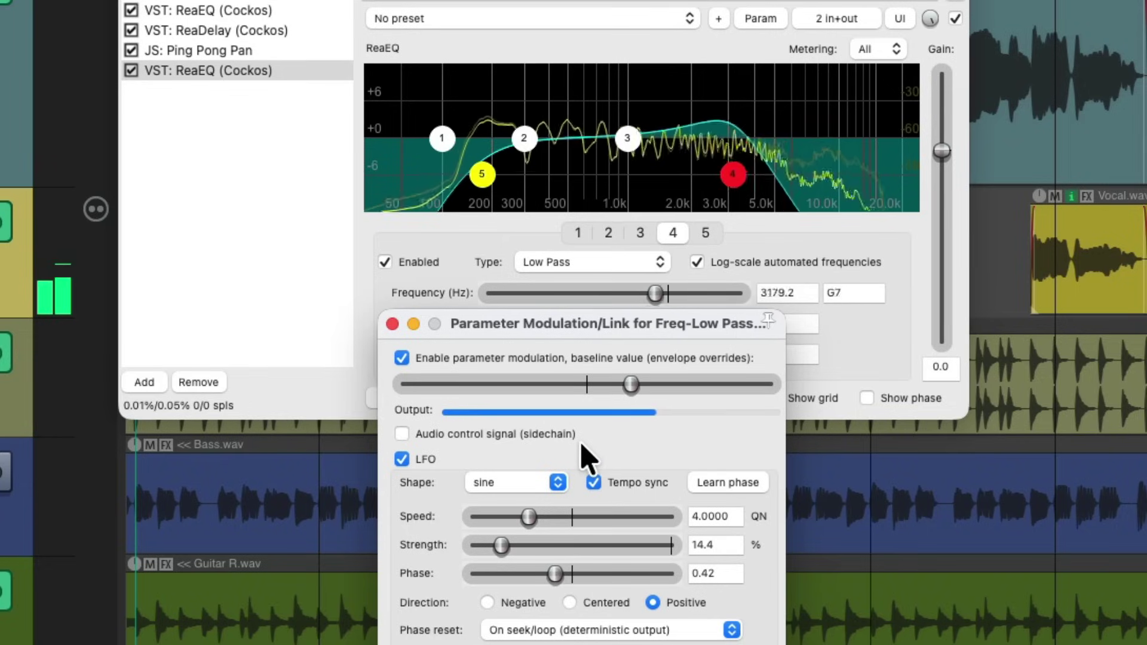
left_click(392, 324)
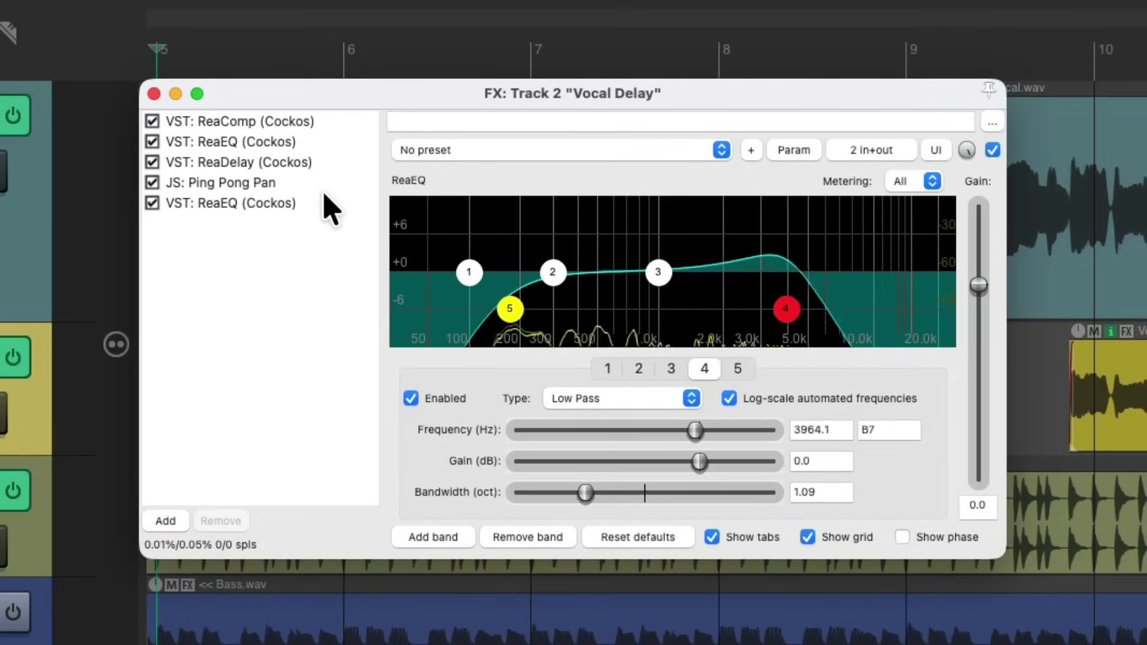
- Bypass ReaDelay and Ping Pong Pan and bring up the Add FX browser
left_click(152, 161)
left_click(152, 182)
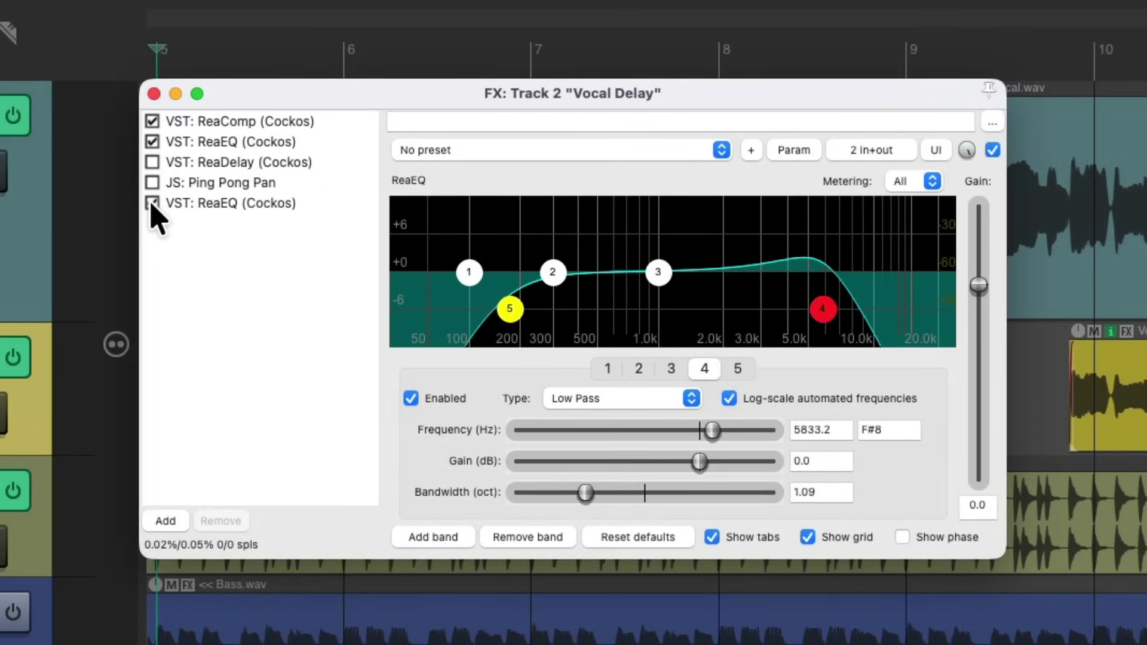
double_click(224, 275)
- Add ReaVerb and choose the Auto Park.aif impulse response from file
type("ver")
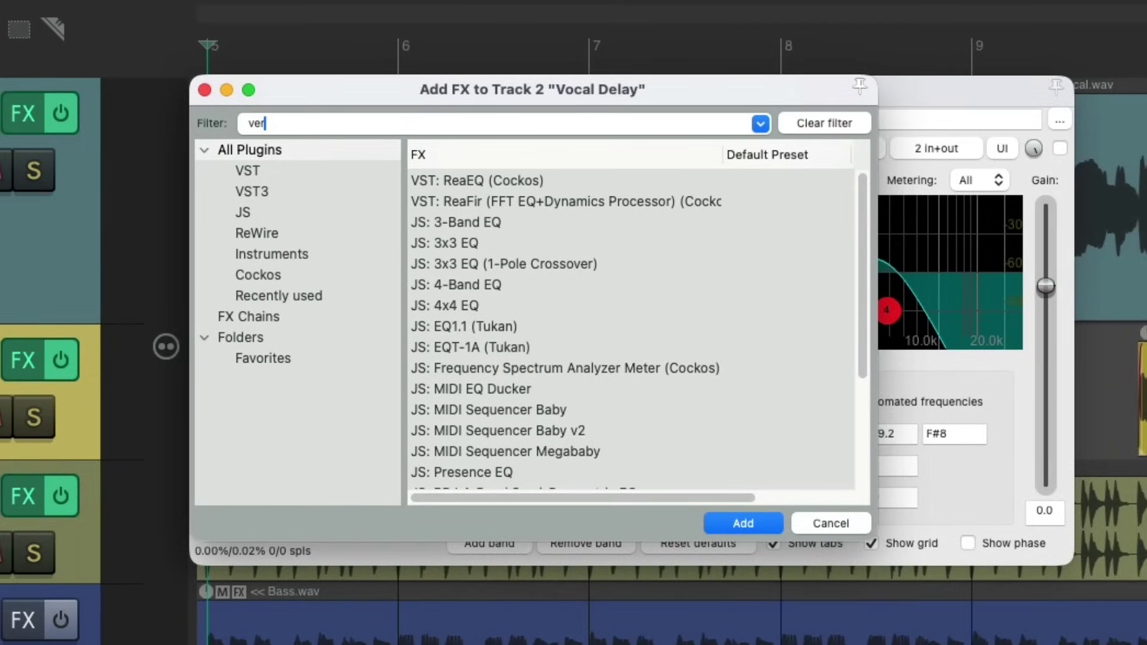
type("b")
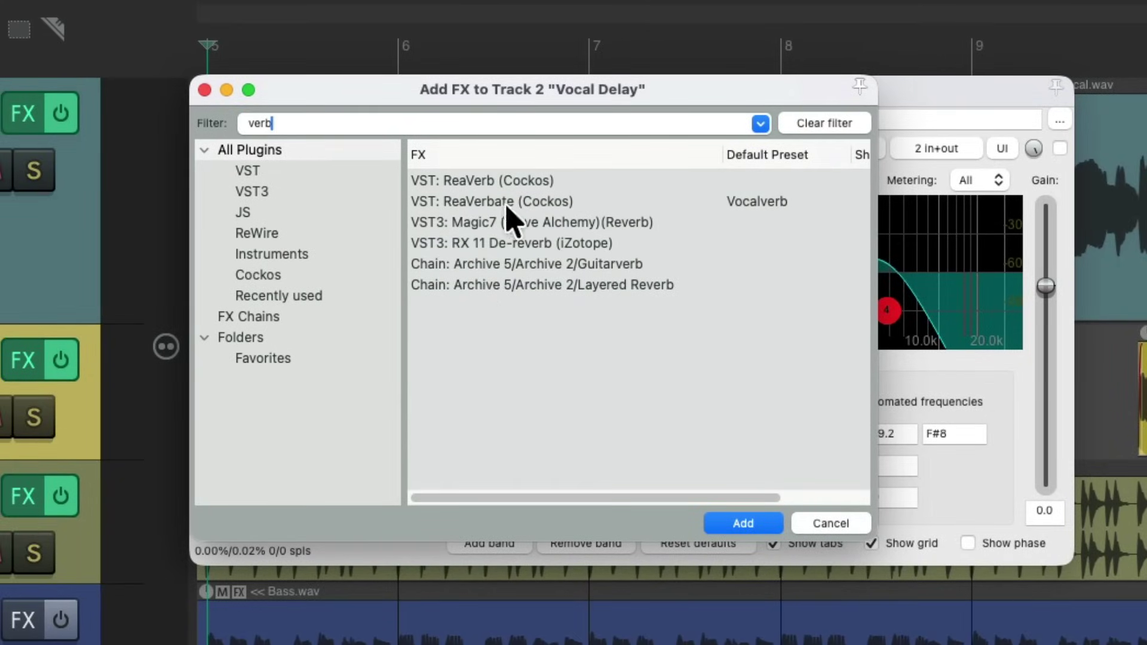
left_click(559, 179)
double_click(572, 179)
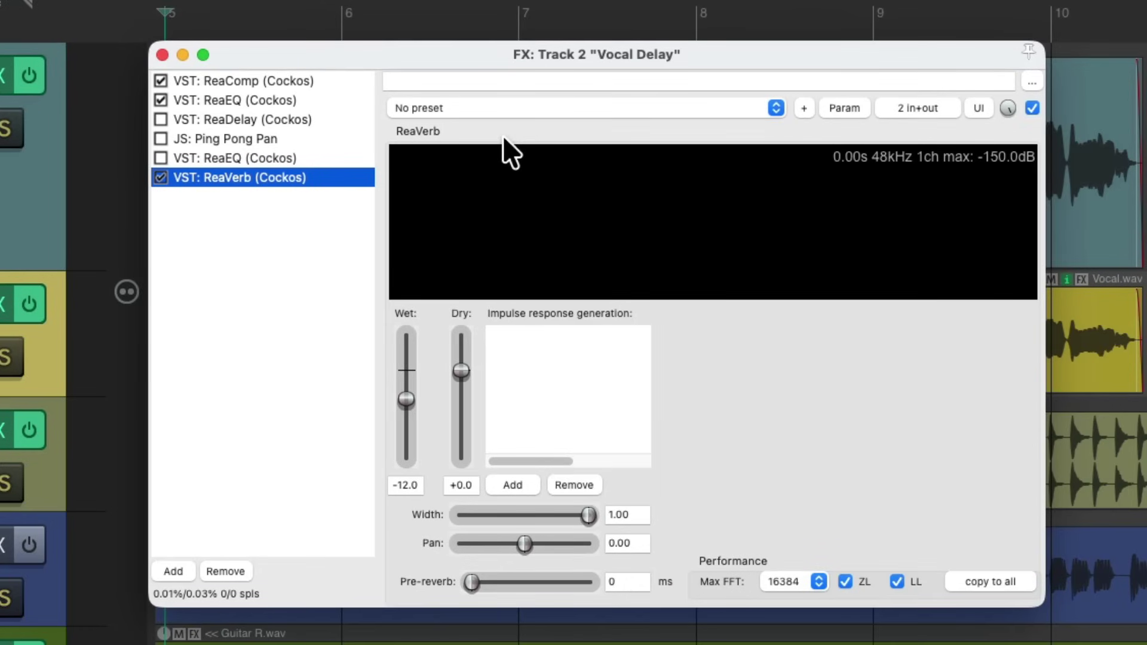
left_click(518, 487)
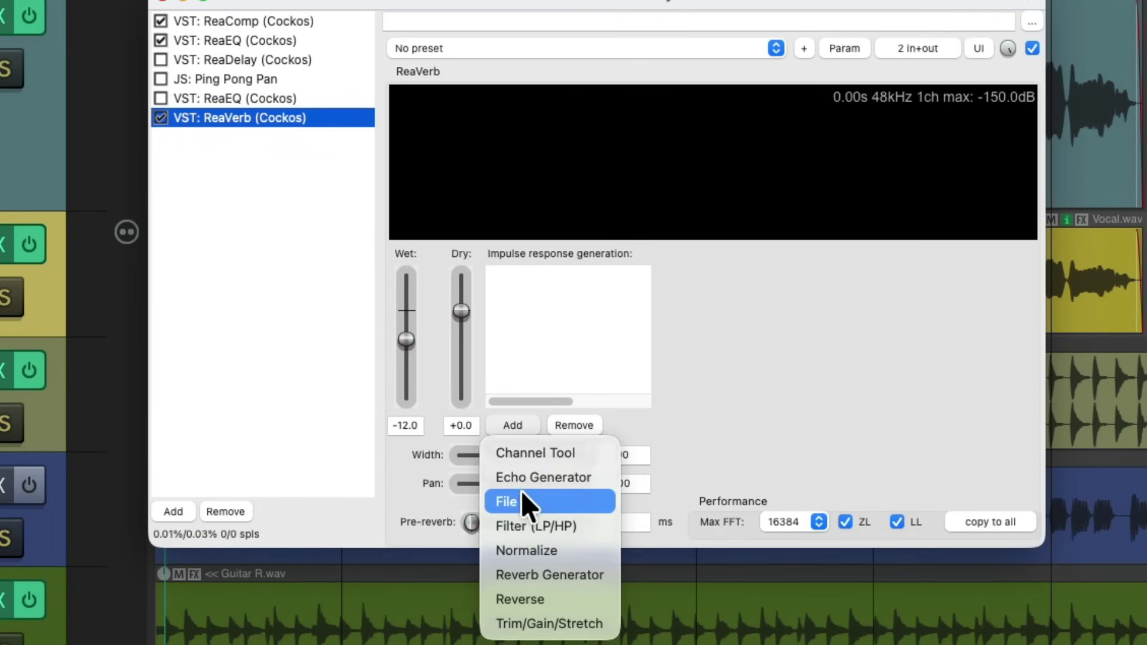
left_click(520, 495)
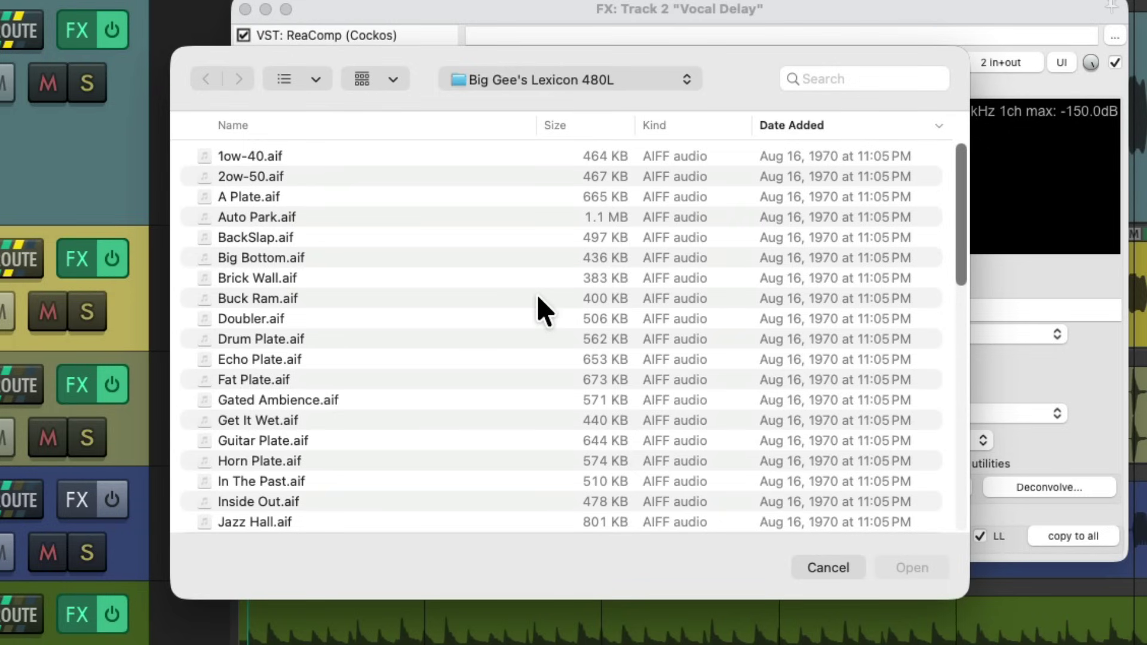
left_click(322, 216)
- Load Auto Park.aif into ReaVerb, set dry to -inf and wet to -23.3
double_click(324, 216)
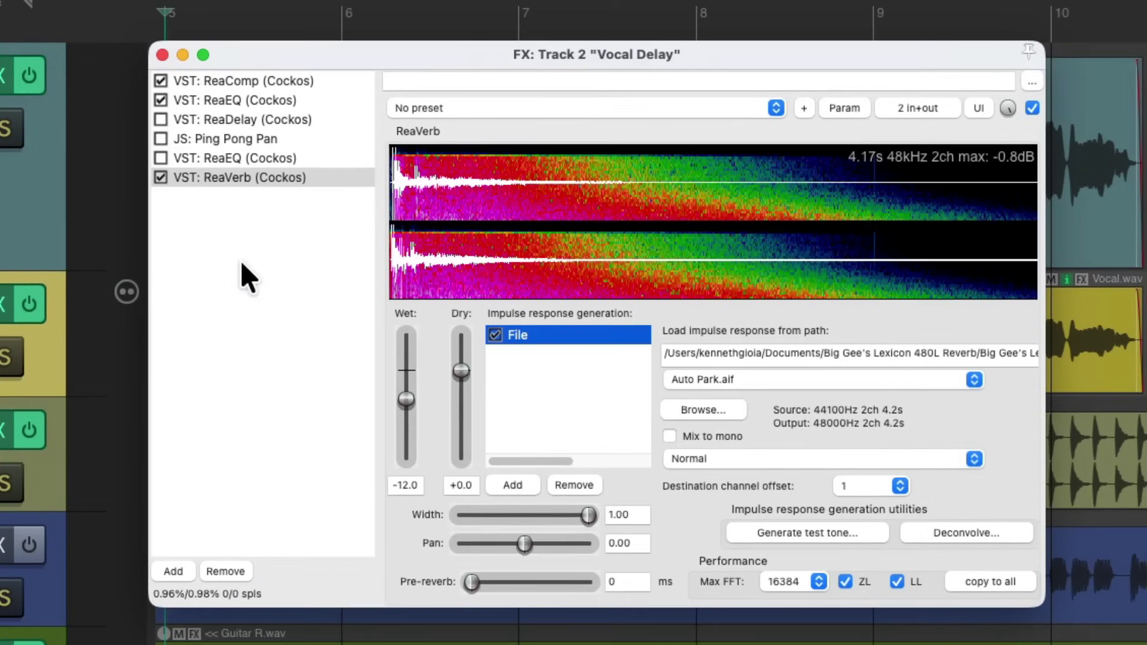
left_click_drag(460, 374, 469, 473)
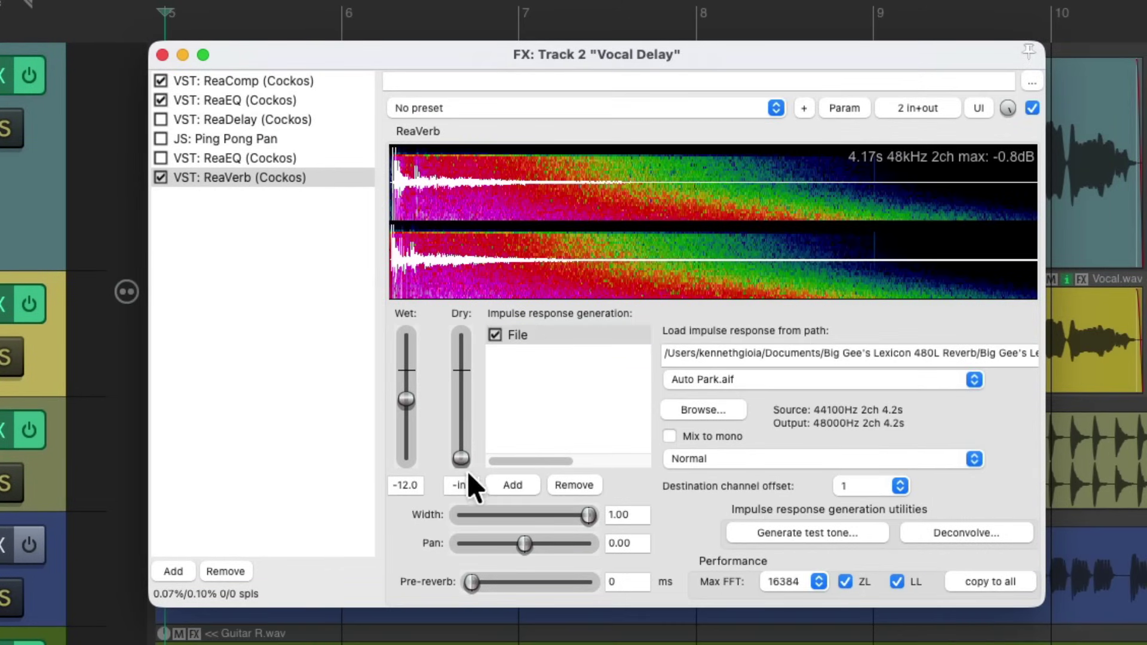
left_click_drag(406, 406, 403, 418)
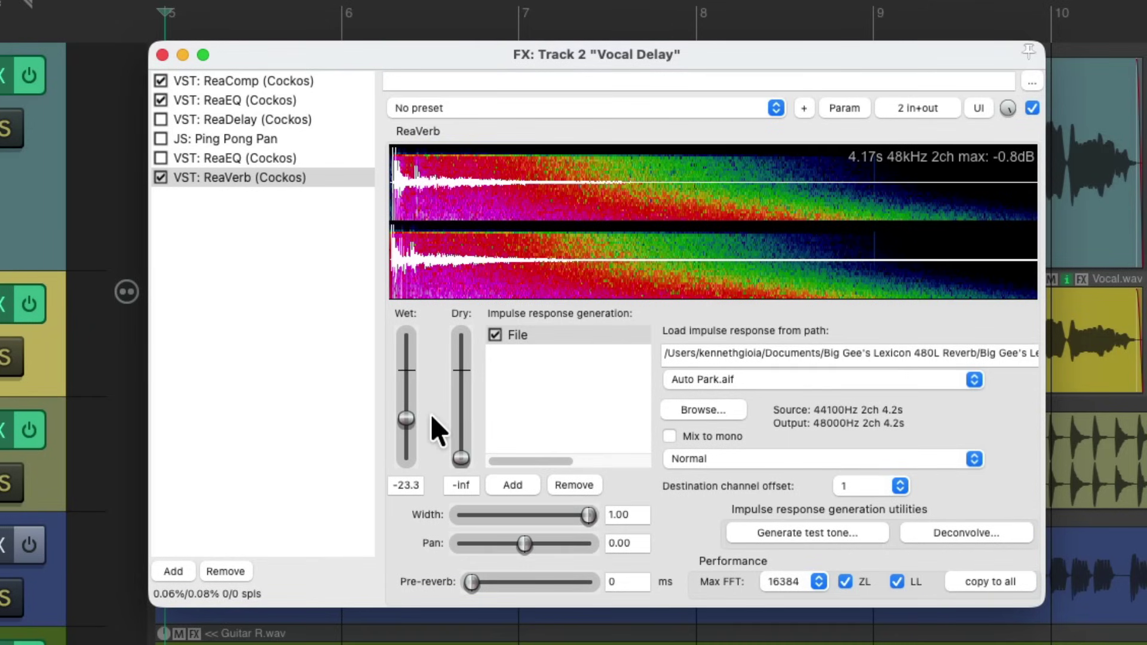
- Re-enable ReaDelay, restore ReaVerb's dry level to 0 dB, and adjust the wet level
left_click(161, 118)
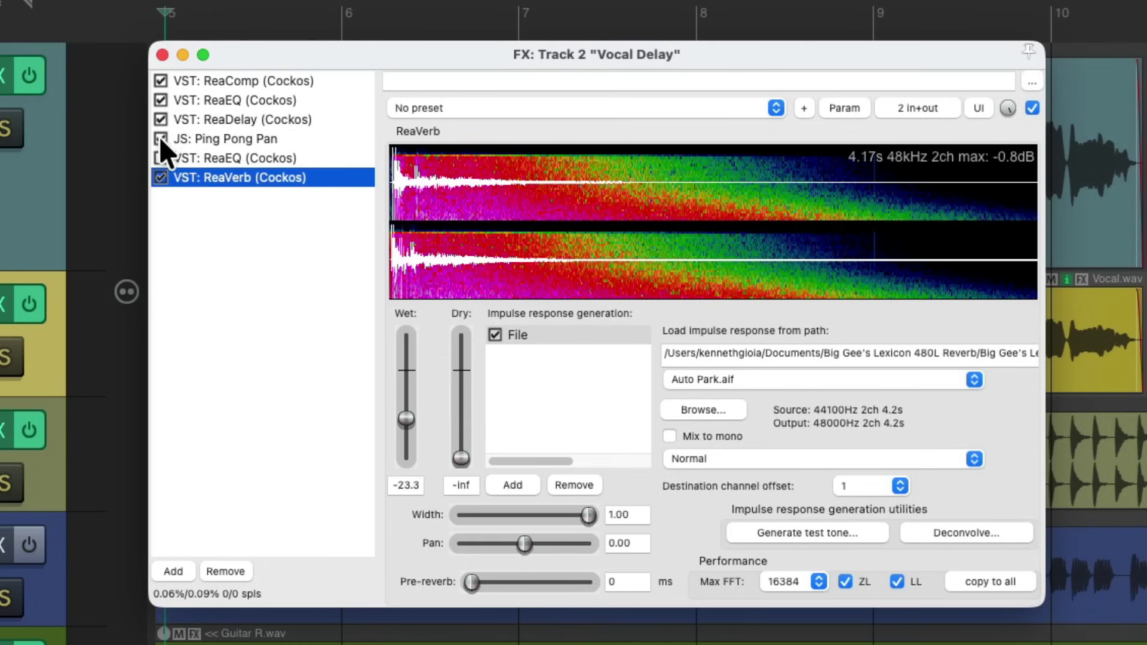
double_click(460, 457)
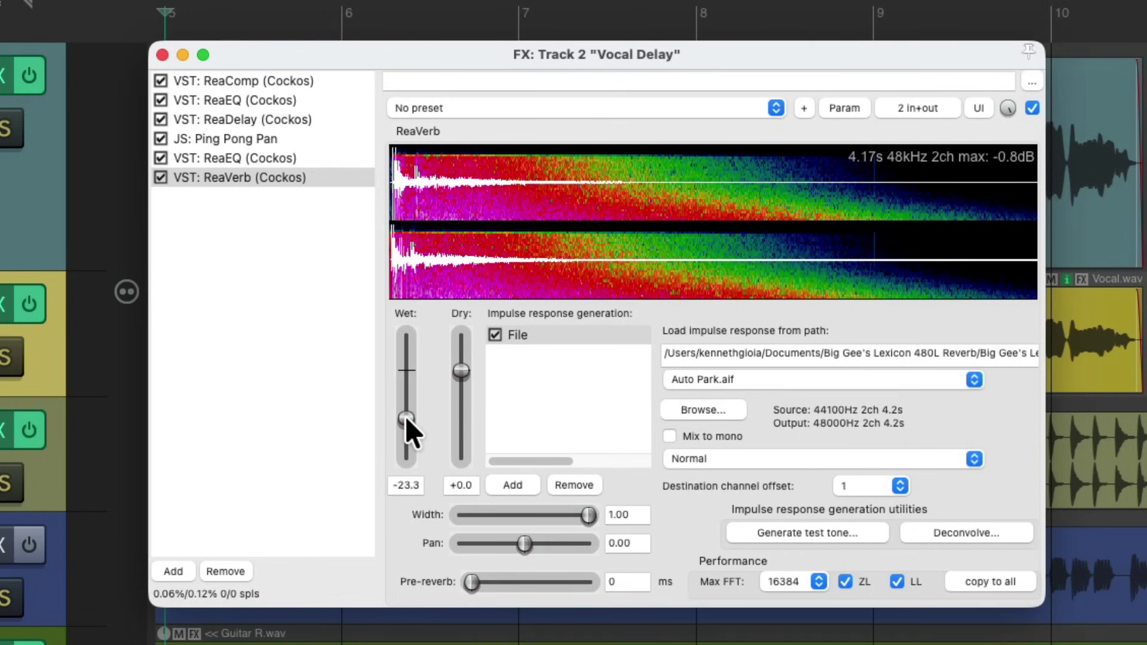
left_click_drag(402, 421, 403, 416)
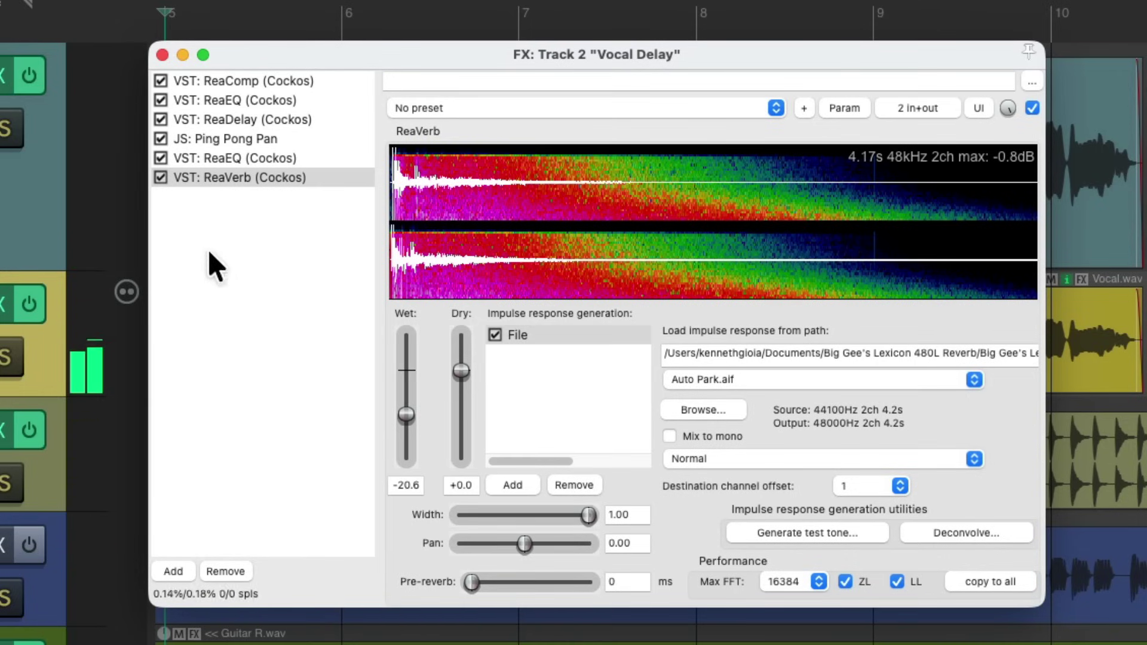
- Compare with the filter EQ bypassed and settle ReaVerb's wet level at -24.2 dB
left_click(164, 157)
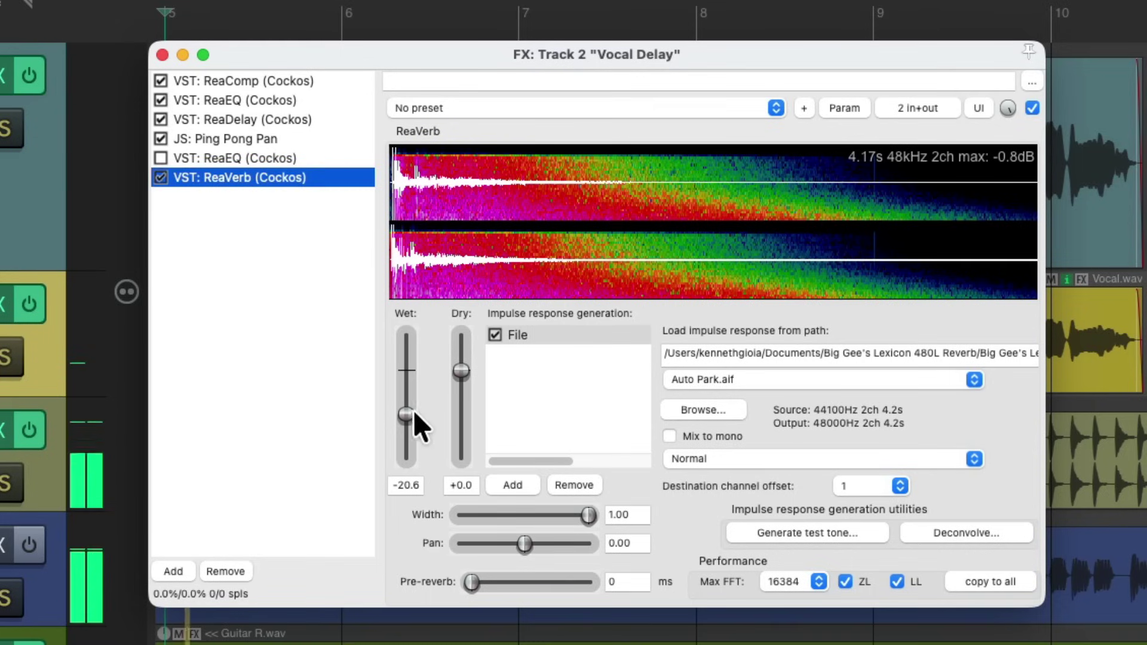
left_click_drag(403, 413, 403, 415)
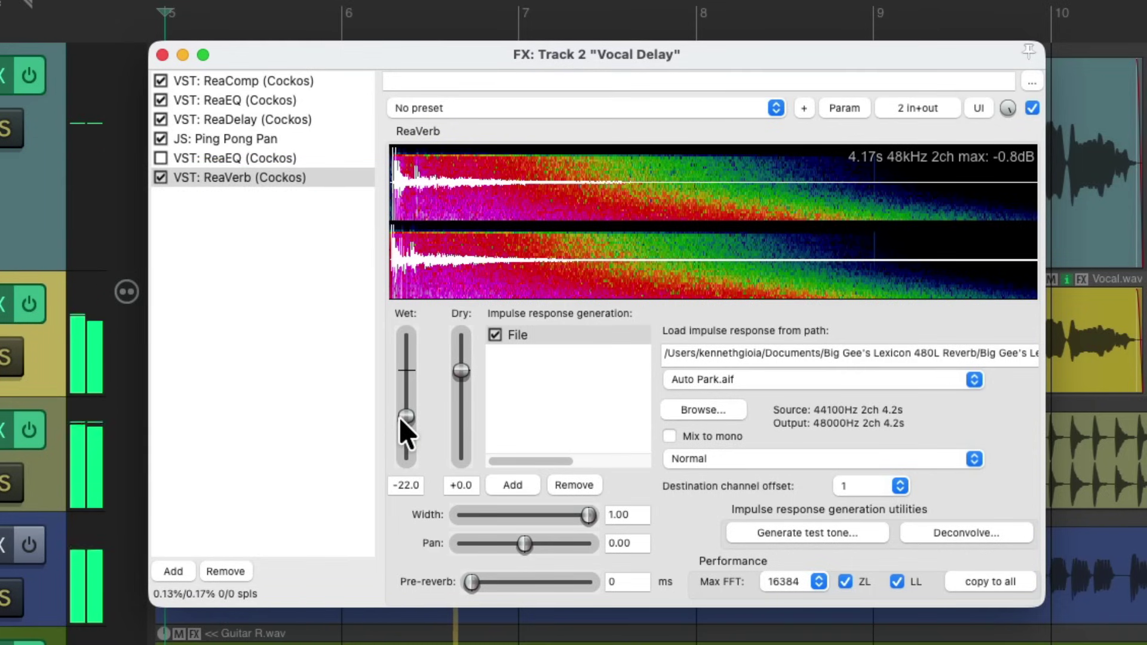
left_click_drag(399, 417, 400, 417)
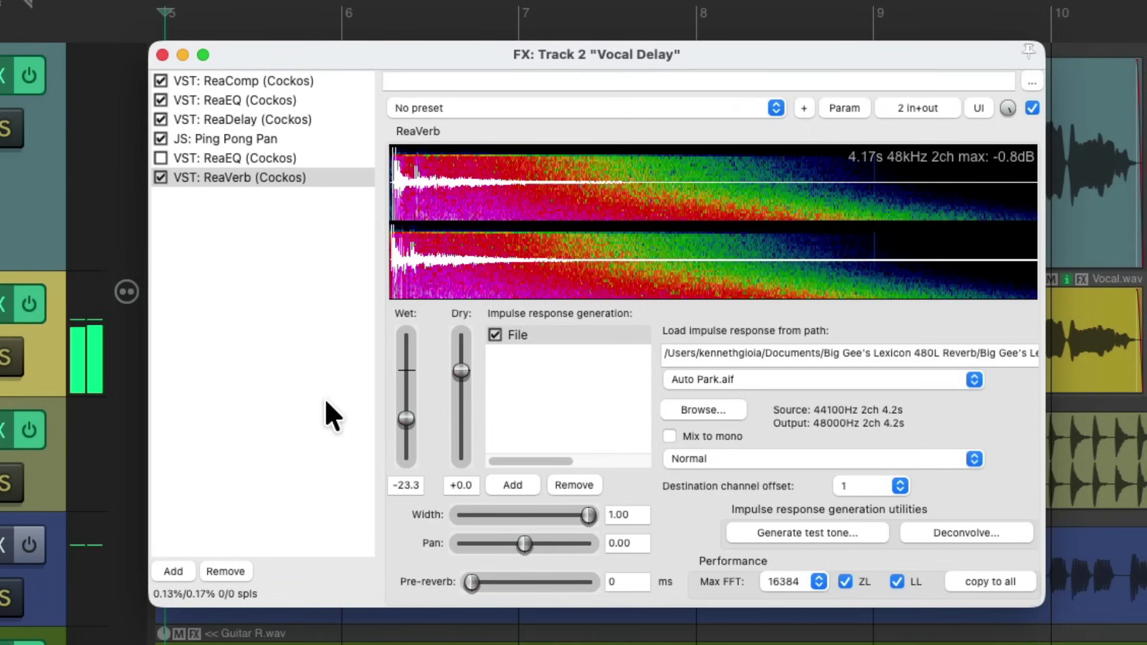
left_click(162, 159)
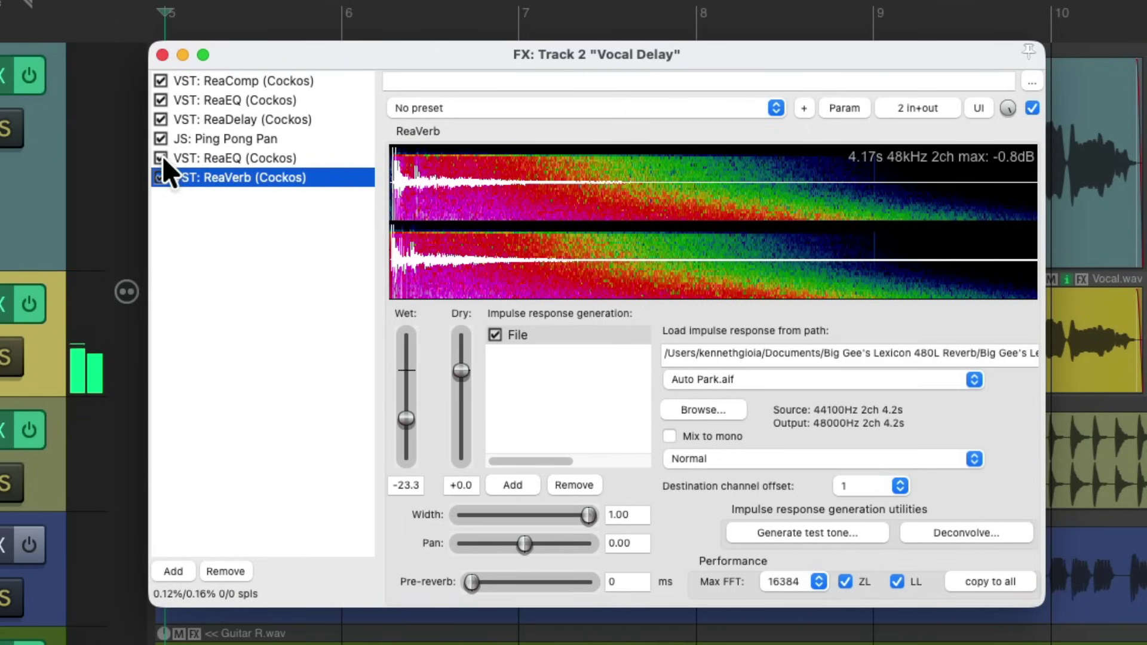
left_click_drag(407, 418, 406, 422)
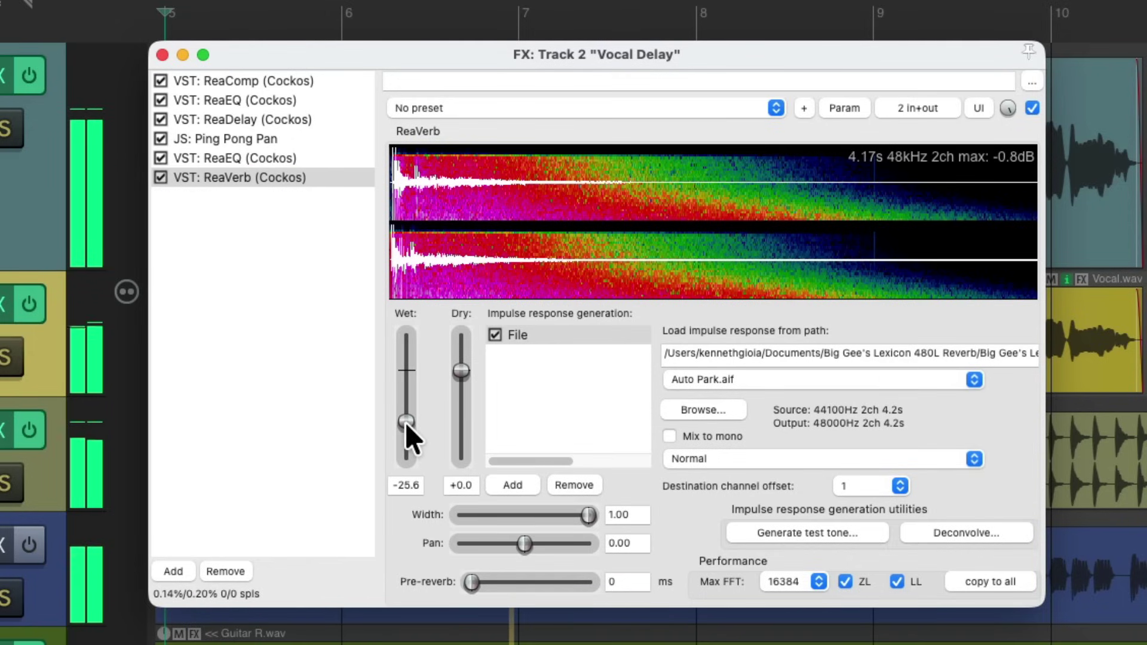
left_click_drag(405, 421, 404, 421)
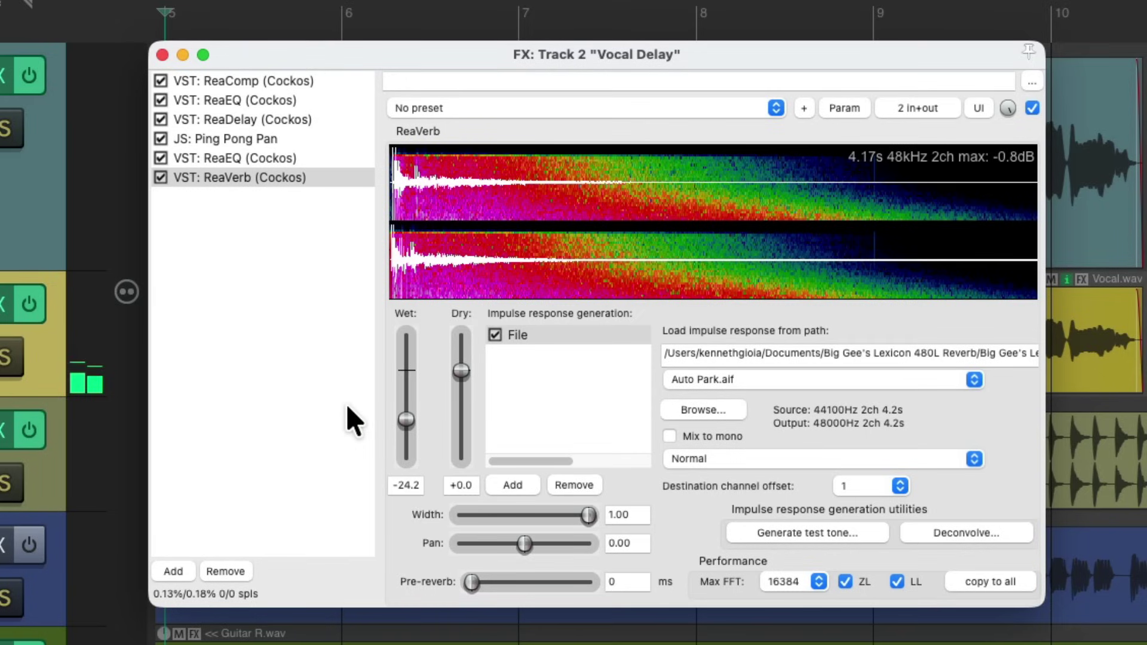
- Bypass ReaVerb, add JS: Tremolo at 10.0 Hz with amount 0.0 dB, and audition it
left_click(161, 177)
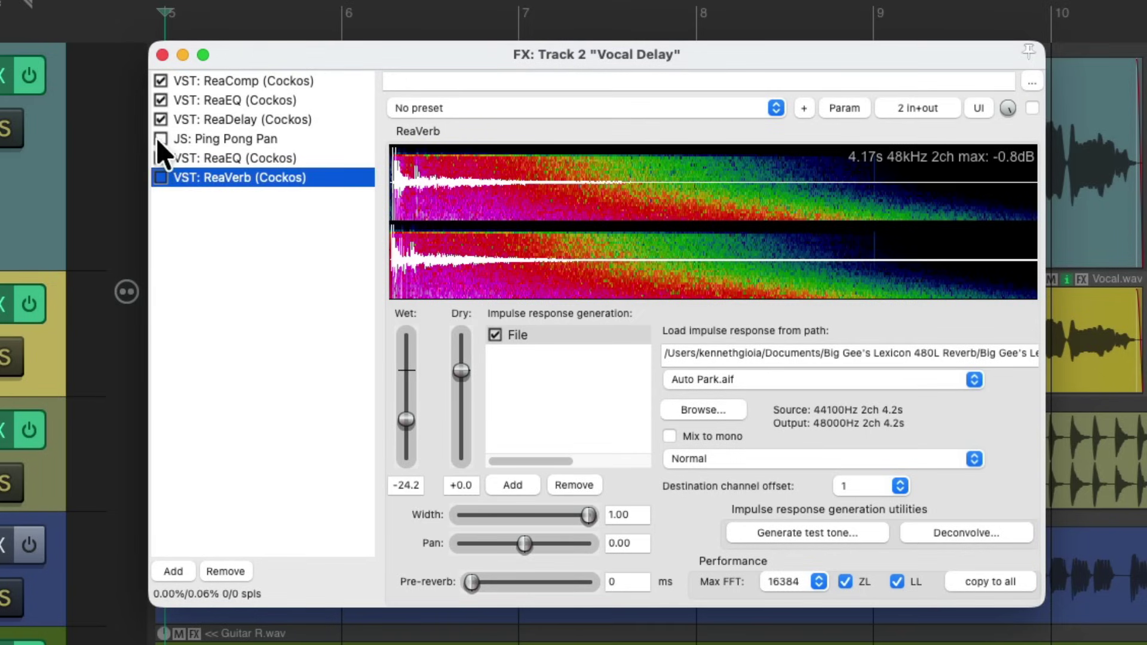
double_click(238, 239)
type("trem")
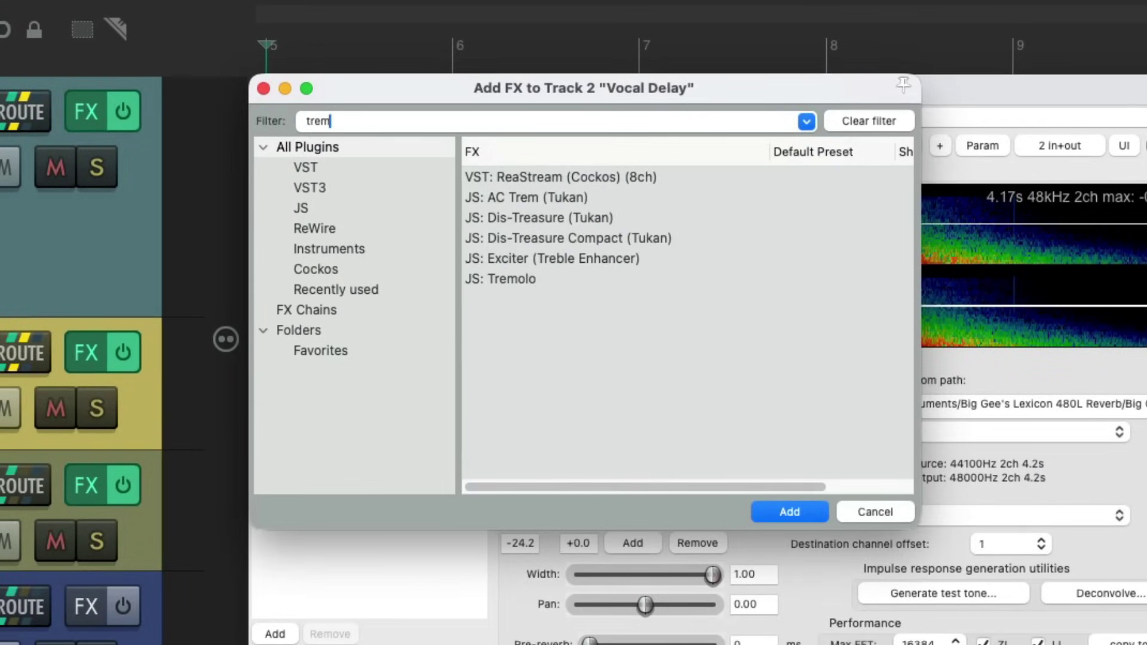
double_click(548, 198)
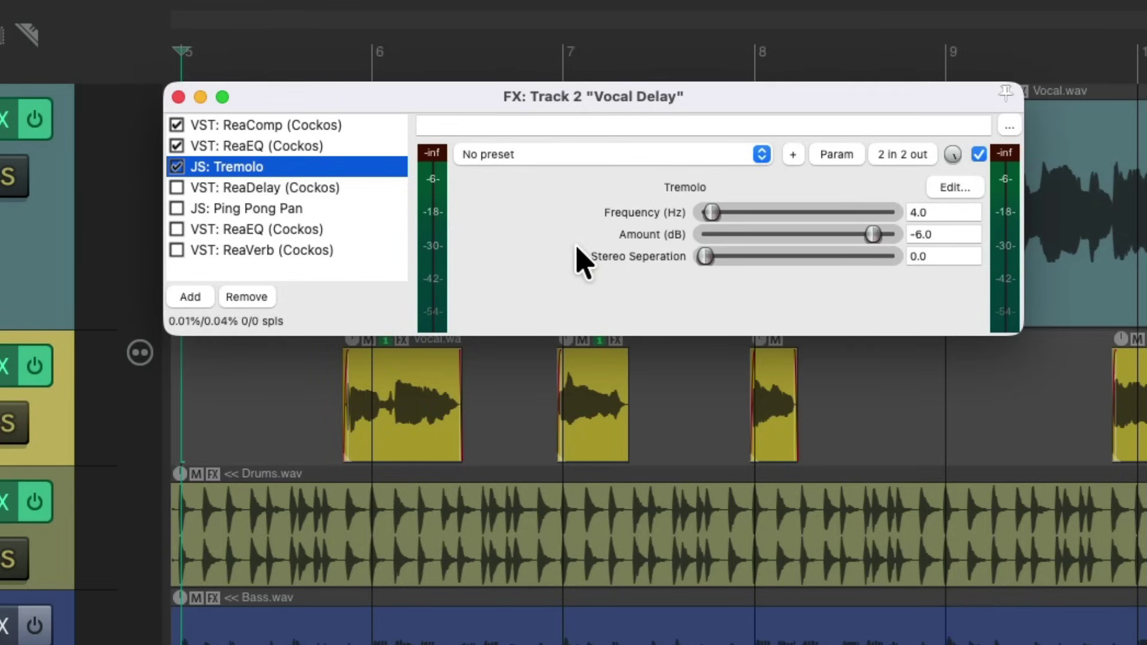
left_click_drag(870, 236, 894, 243)
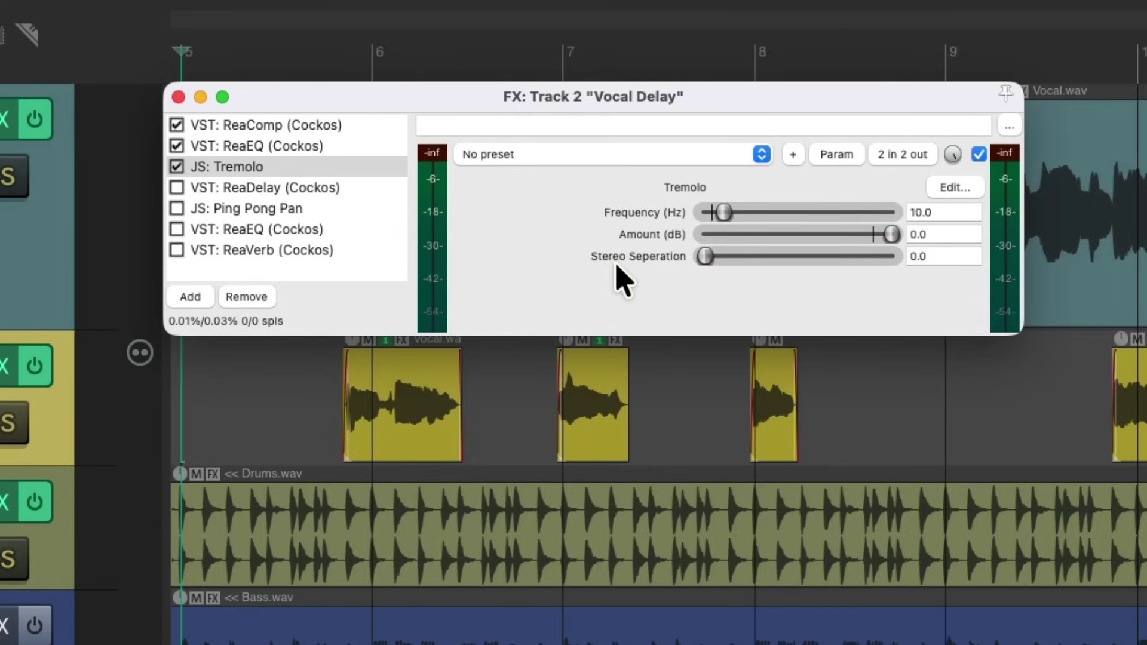
key("space")
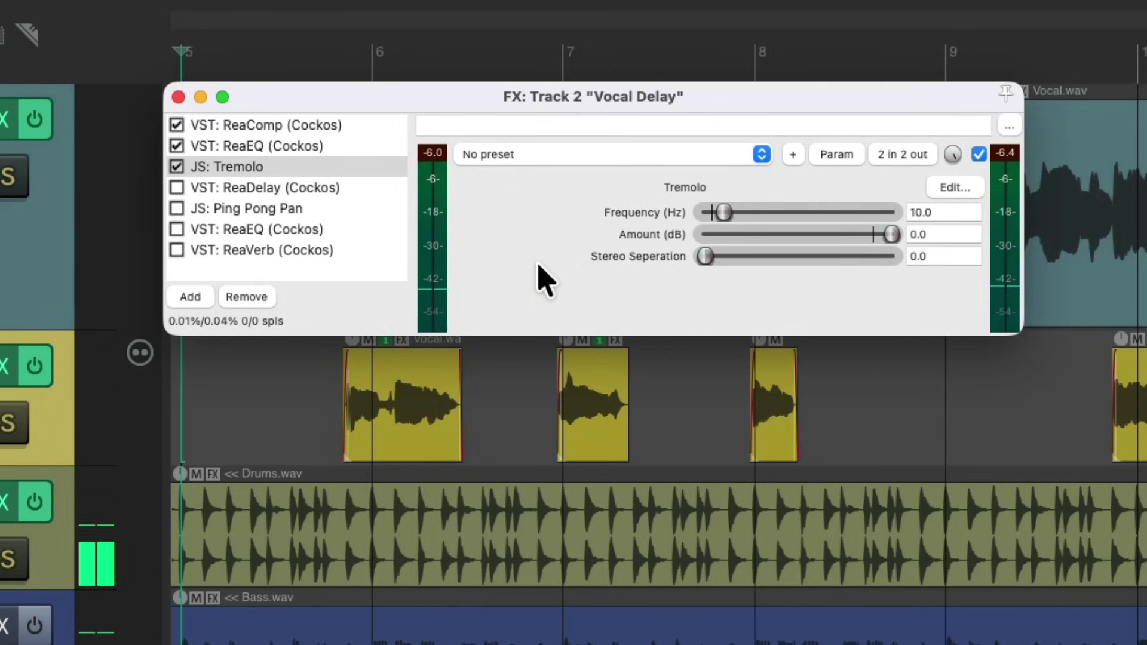
- Place Tremolo after Ping Pong Pan, re-enable Ping Pong Pan, and audition the chain
left_click_drag(302, 170, 307, 199)
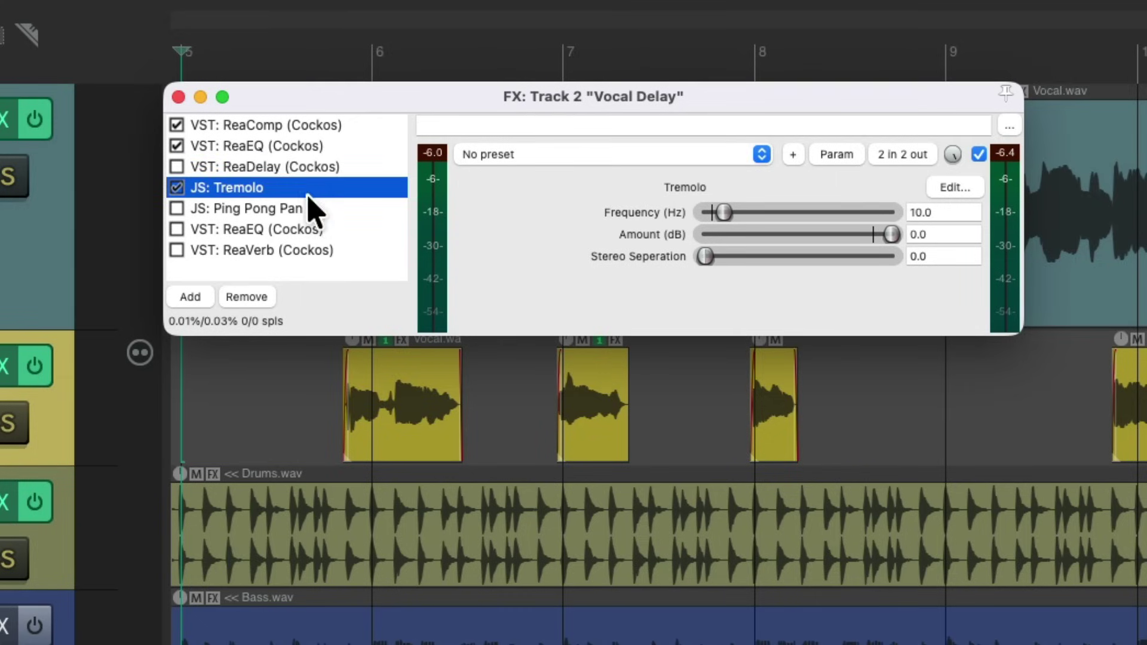
key("space")
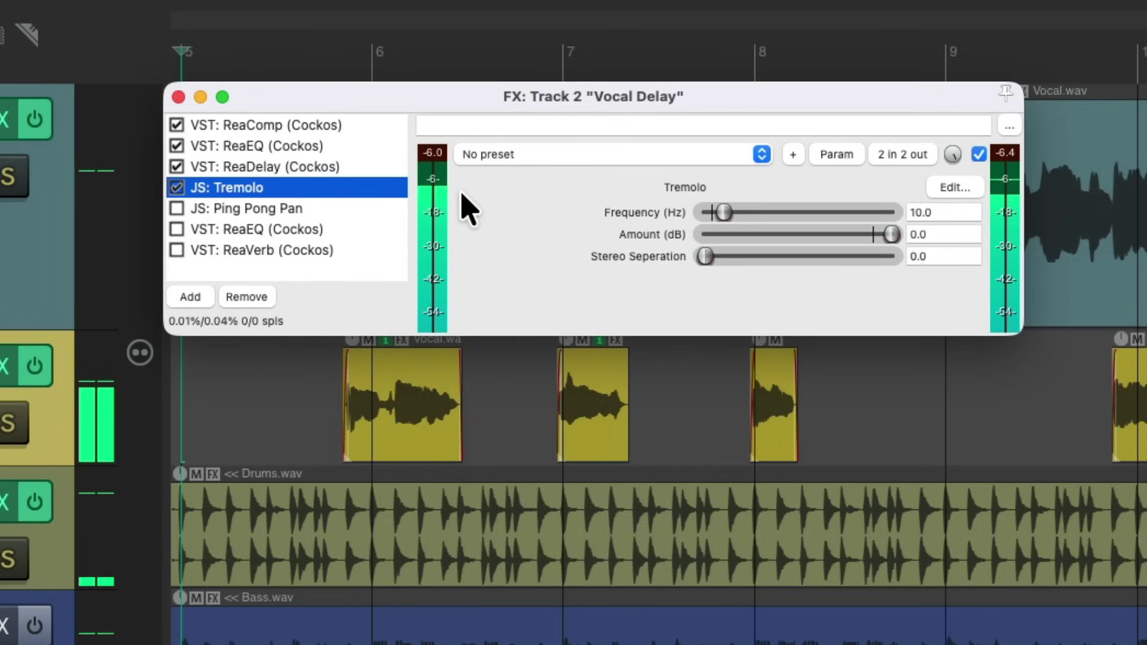
left_click_drag(306, 210, 301, 190)
left_click(177, 187)
left_click(276, 209)
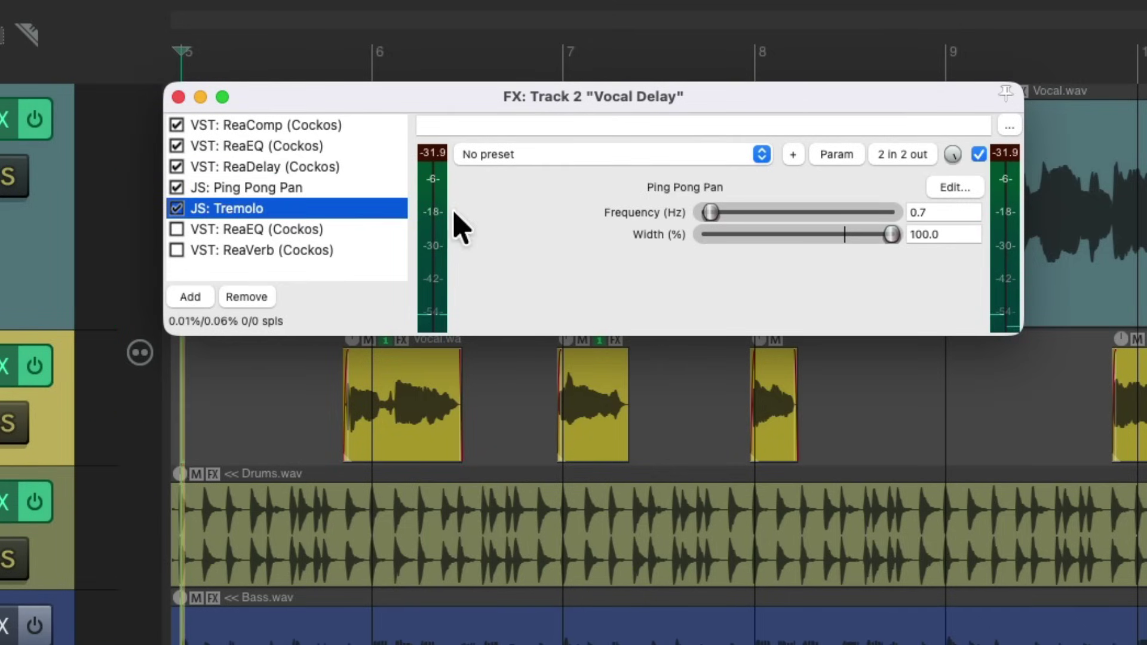
key("space")
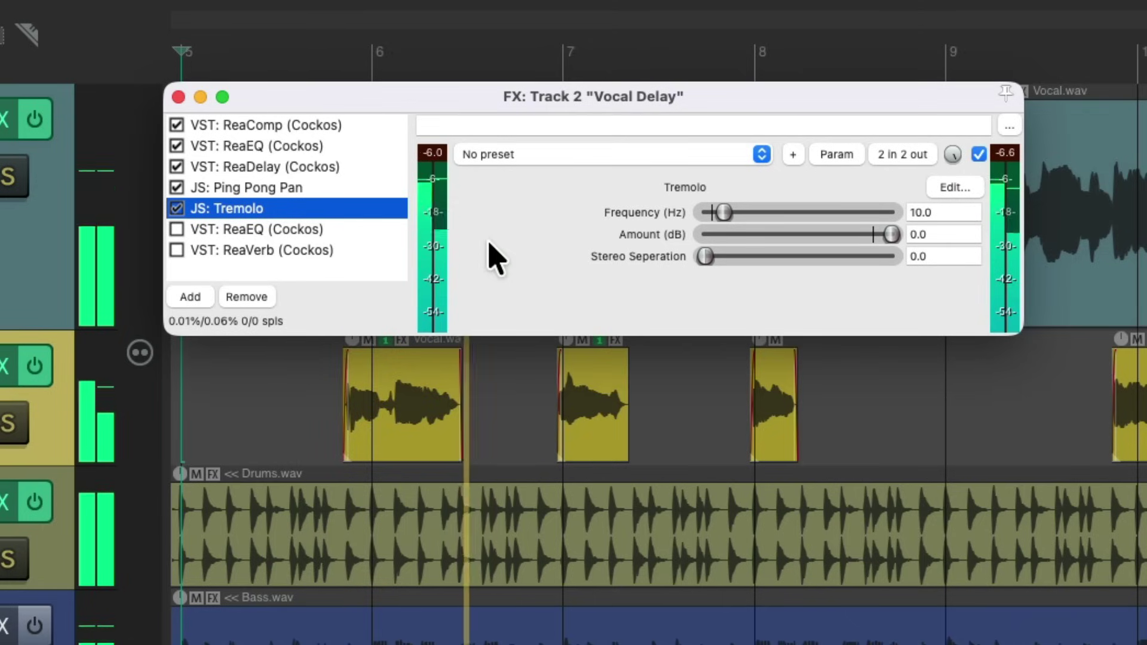
key("space")
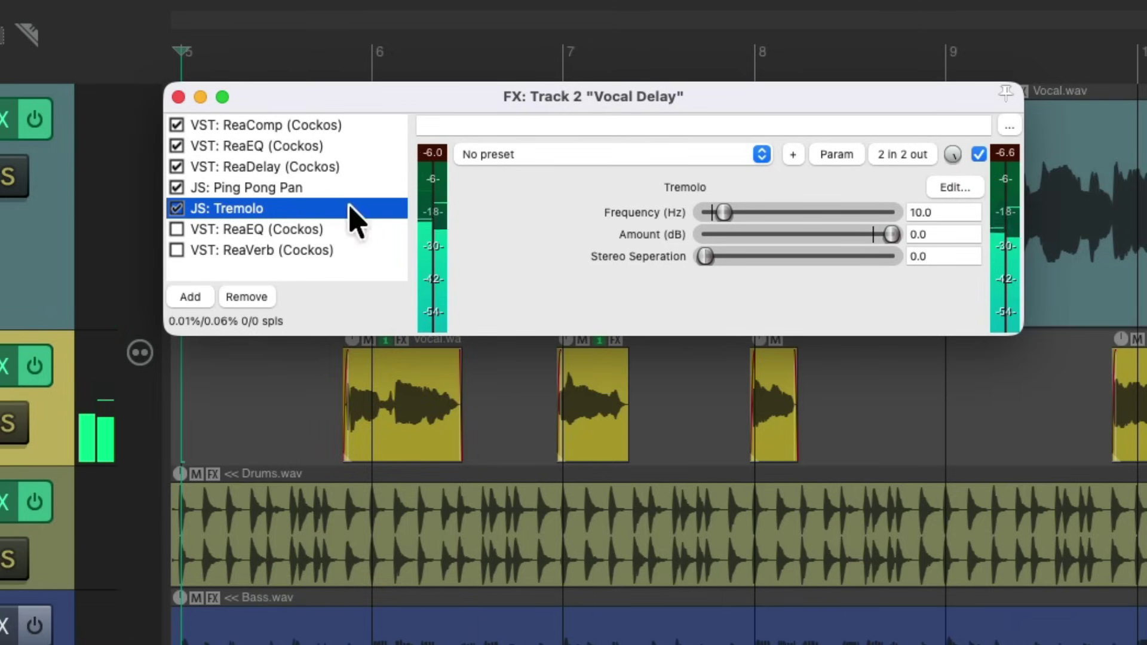
- Move Tremolo to the end after ReaVerb and raise ReaVerb's wet level to -21.5
left_click_drag(349, 218, 321, 213)
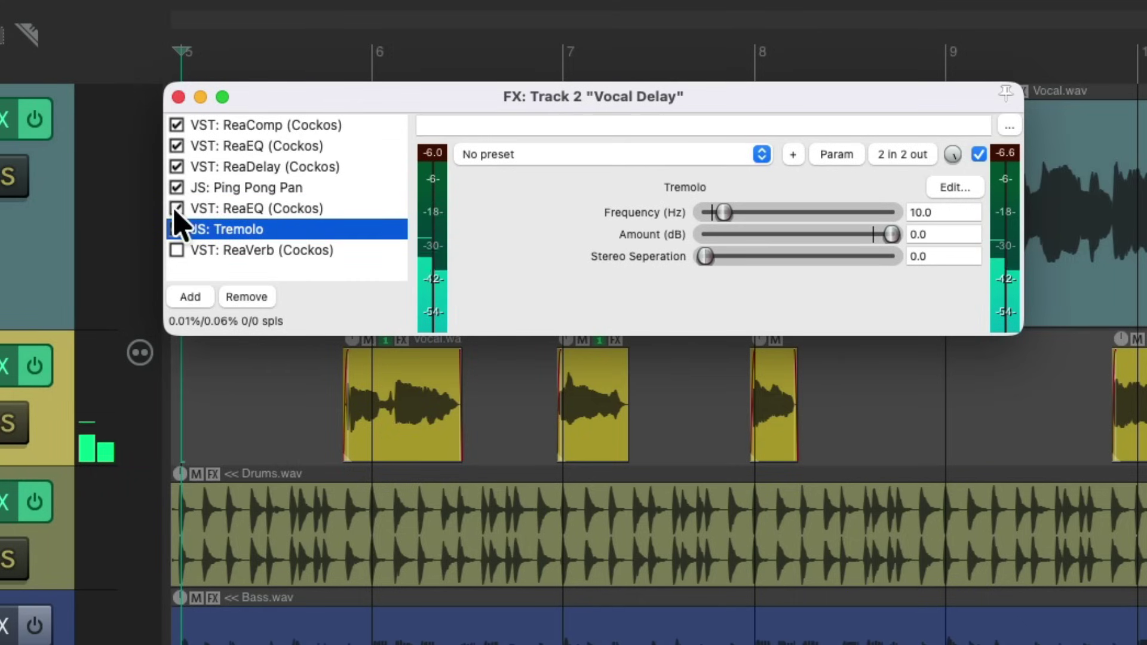
key("space")
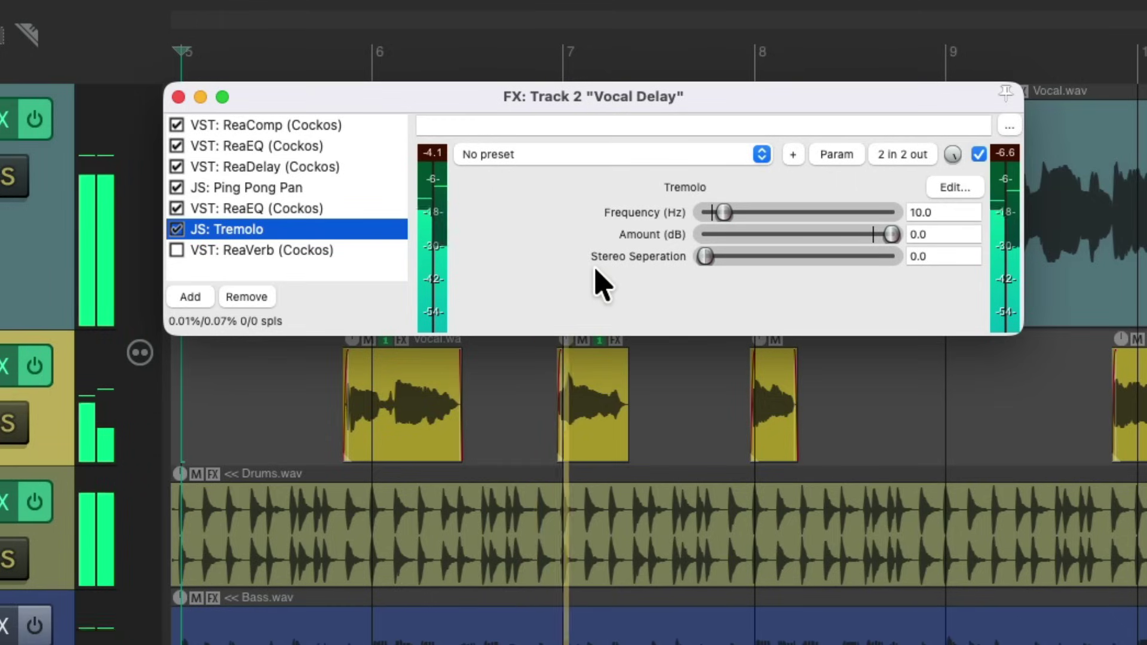
key("space")
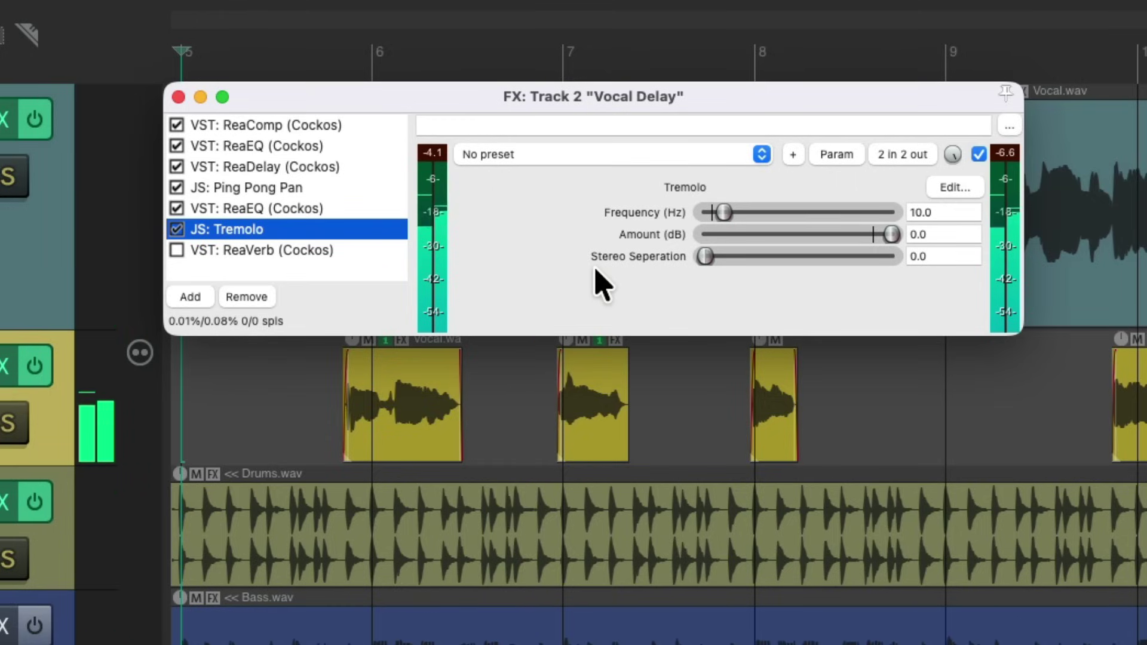
left_click_drag(297, 231, 315, 254)
left_click(310, 228)
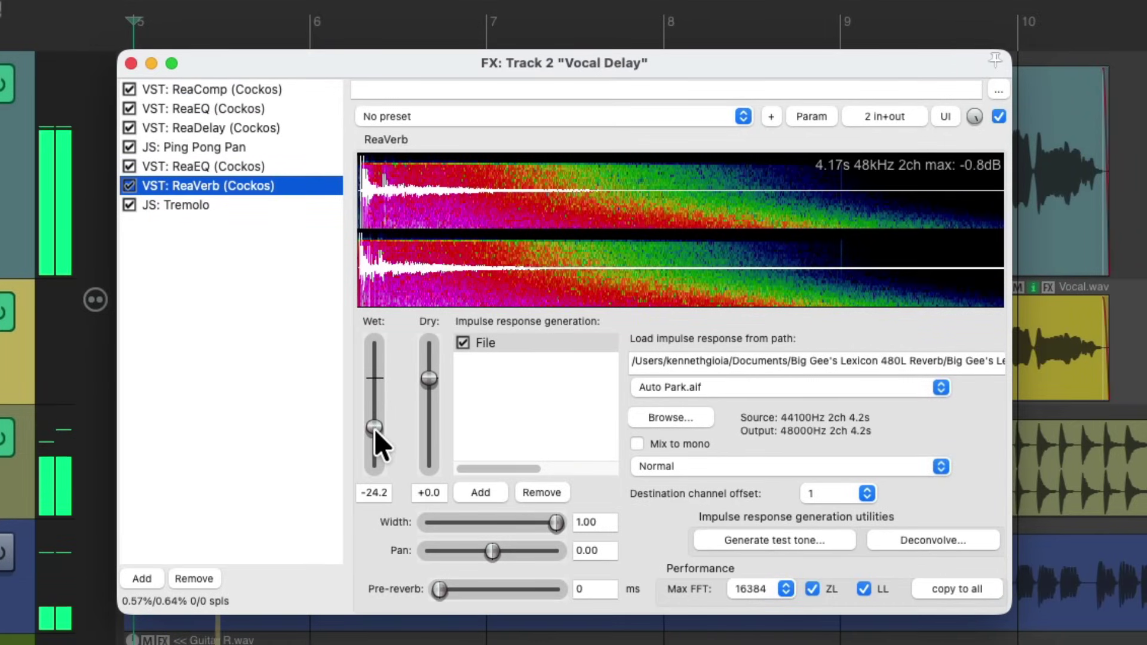
left_click_drag(374, 429, 373, 424)
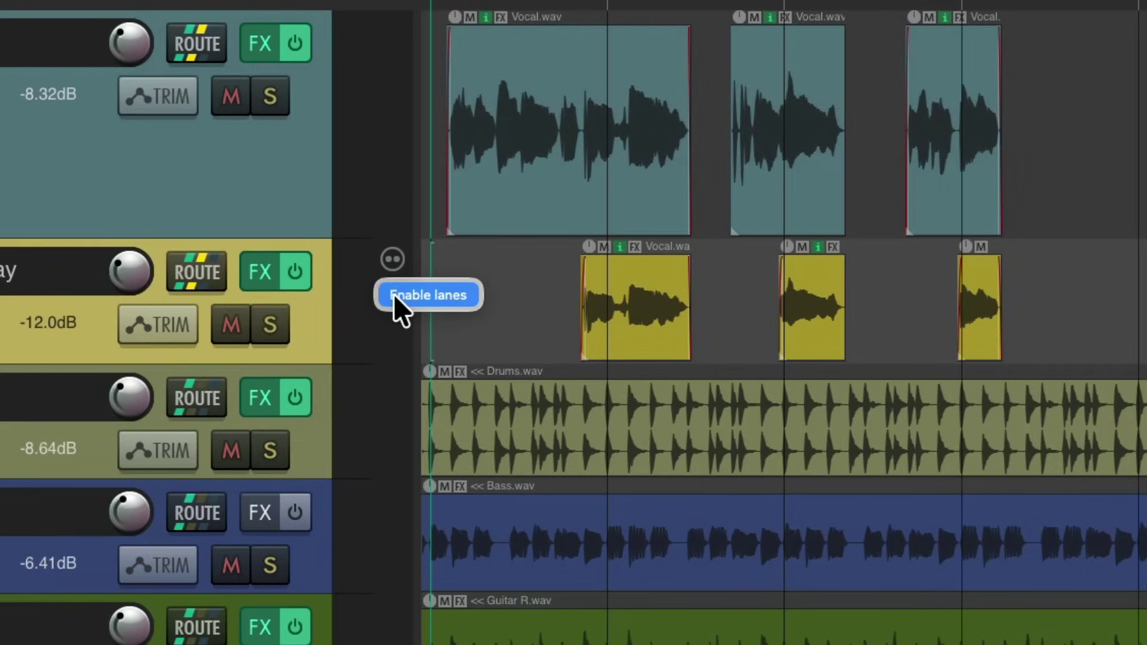
- Show the Vocal Delay lanes, replace C1's first comp area near bar 6 with one from lane 1, and play it back
left_click(393, 259)
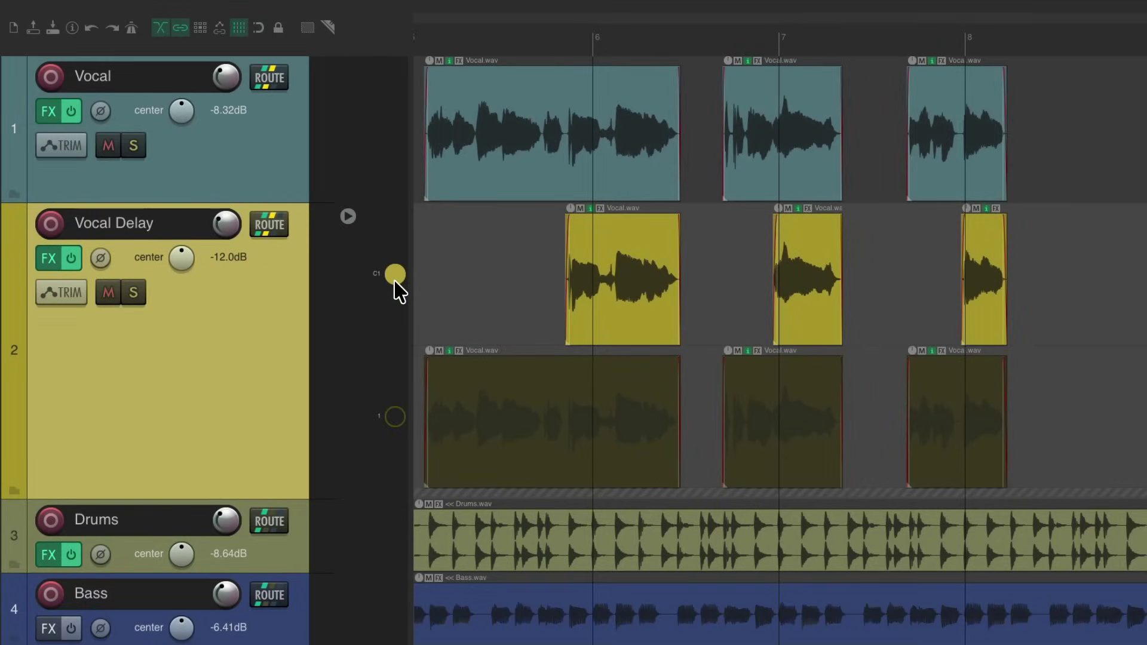
left_click(395, 276)
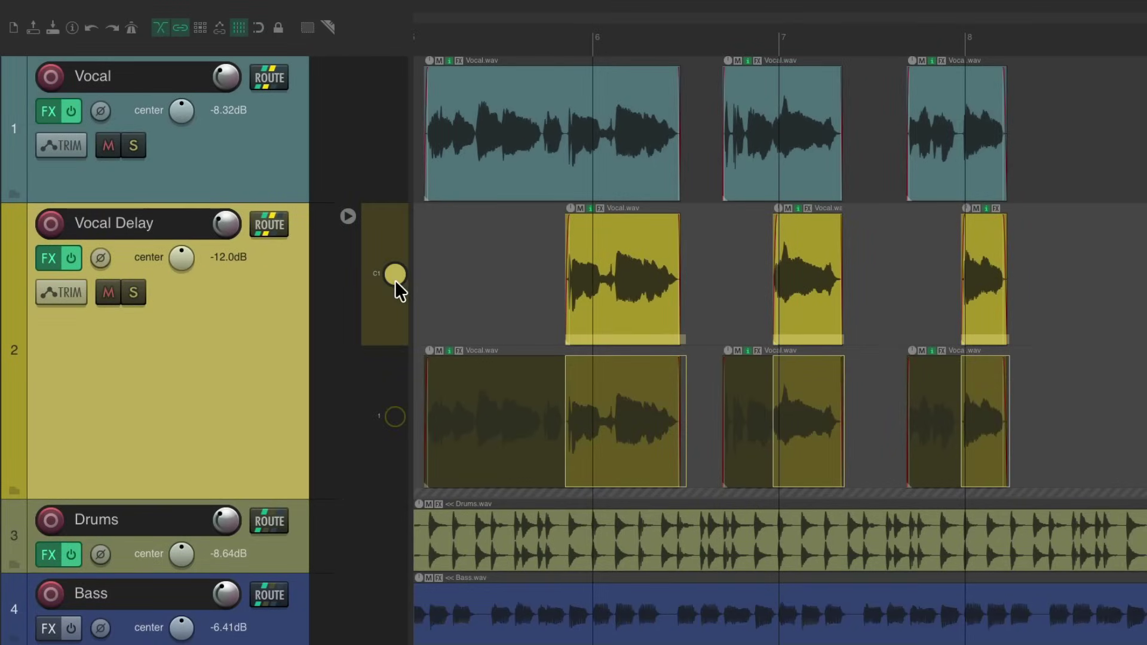
left_click(680, 391, "alt")
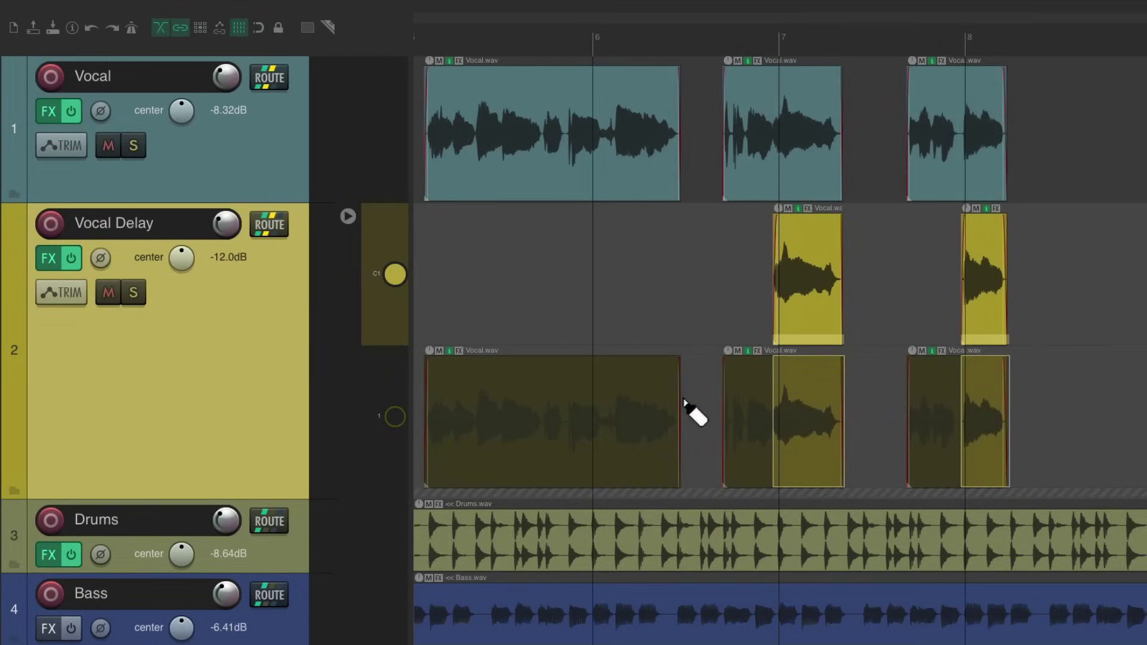
left_click_drag(683, 399, 570, 415)
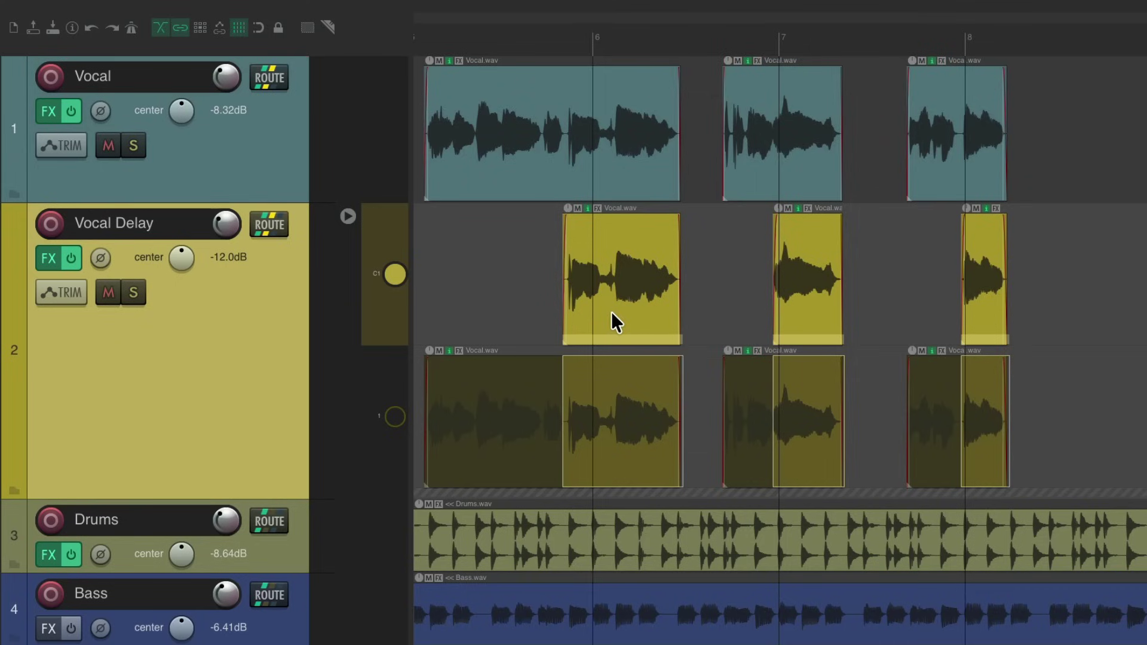
key("space")
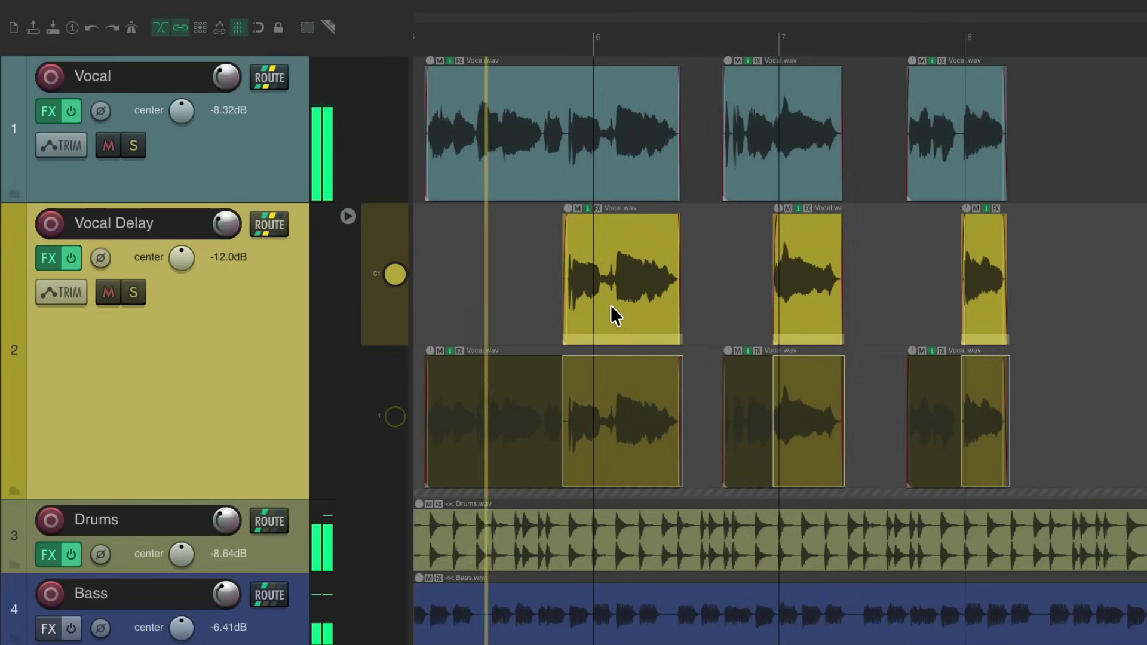